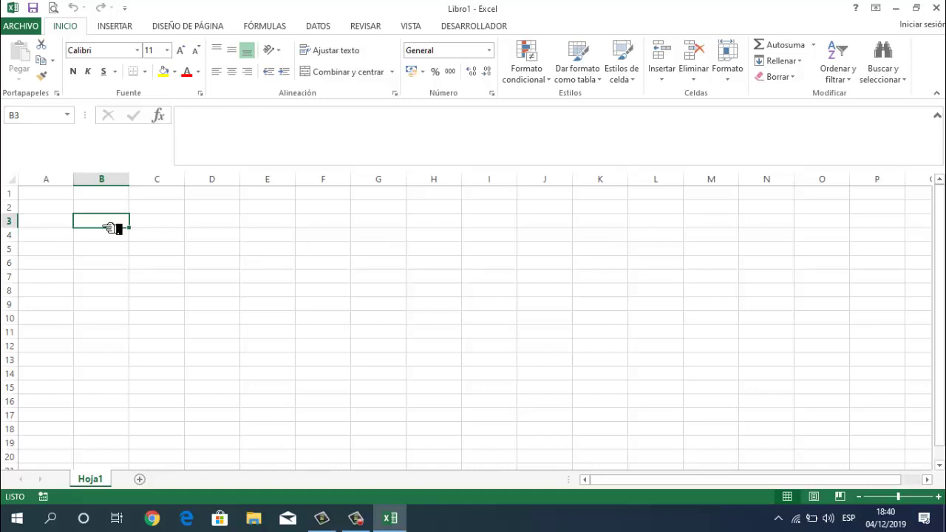
# Enter the CODIGO and EMPLEADO field labels down column B.
pyautogui.write('CODIGO')
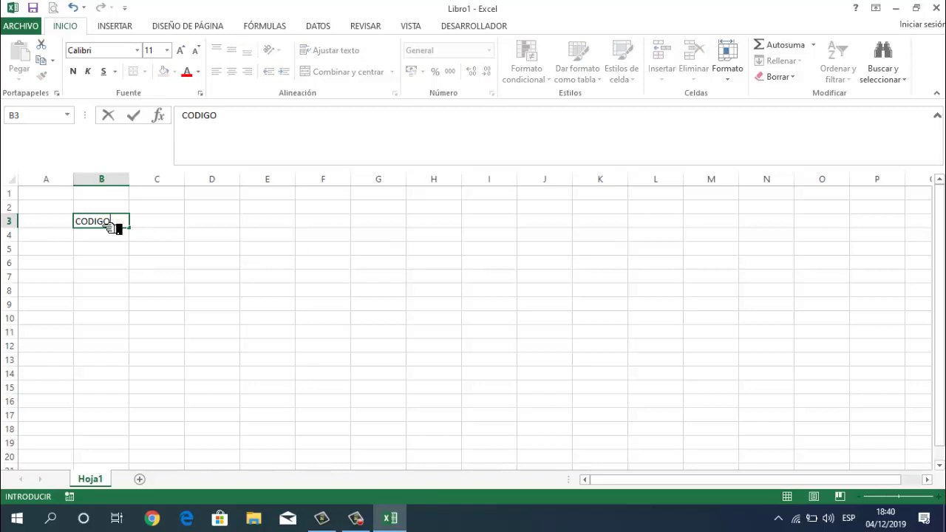
pyautogui.press('Return')
pyautogui.write('EMPLEADO')
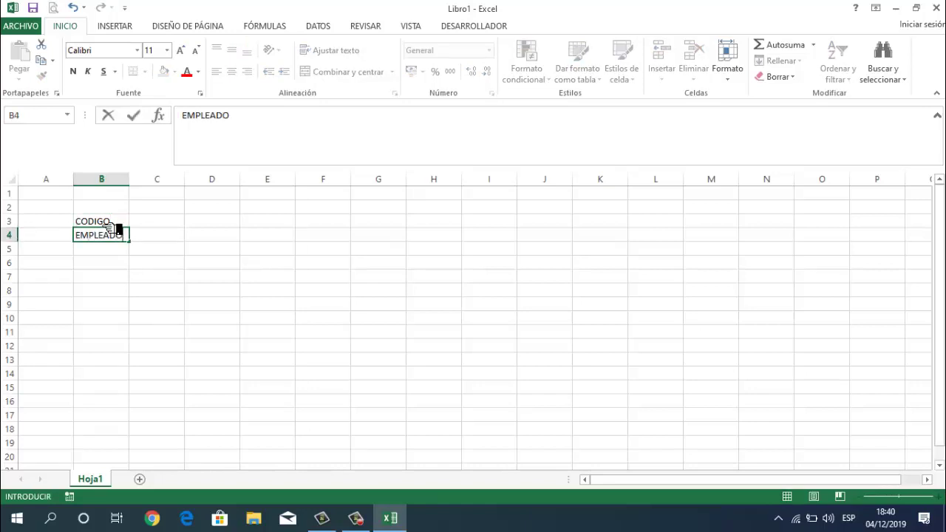
pyautogui.press('Return')
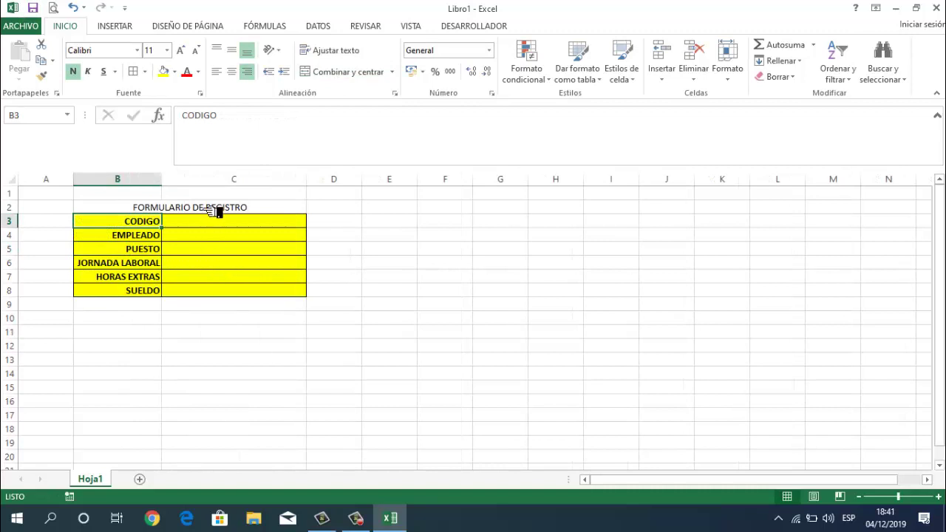
# Make row 2 taller and merge B2:C2 into a bold, centred title cell.
pyautogui.moveTo(21, 215); pyautogui.dragTo(30, 235)
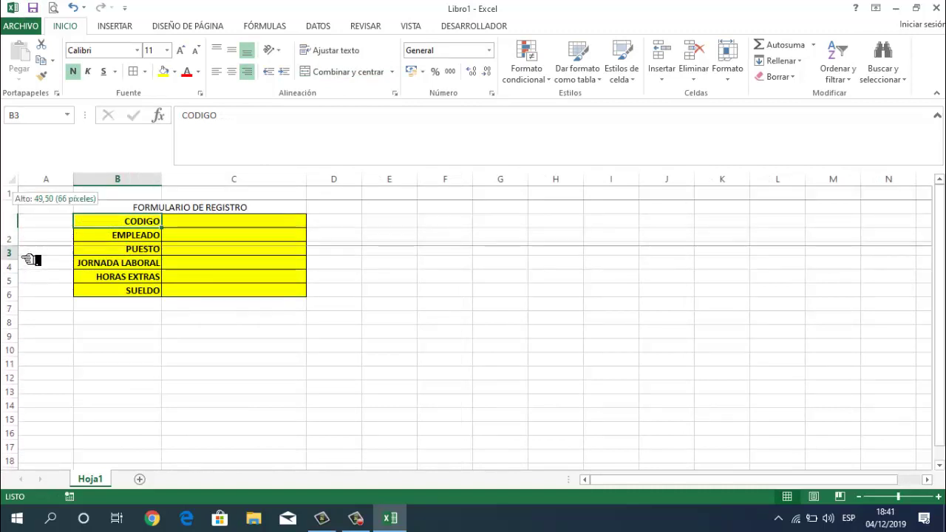
pyautogui.moveTo(246, 229); pyautogui.dragTo(133, 222)
pyautogui.click(348, 71)
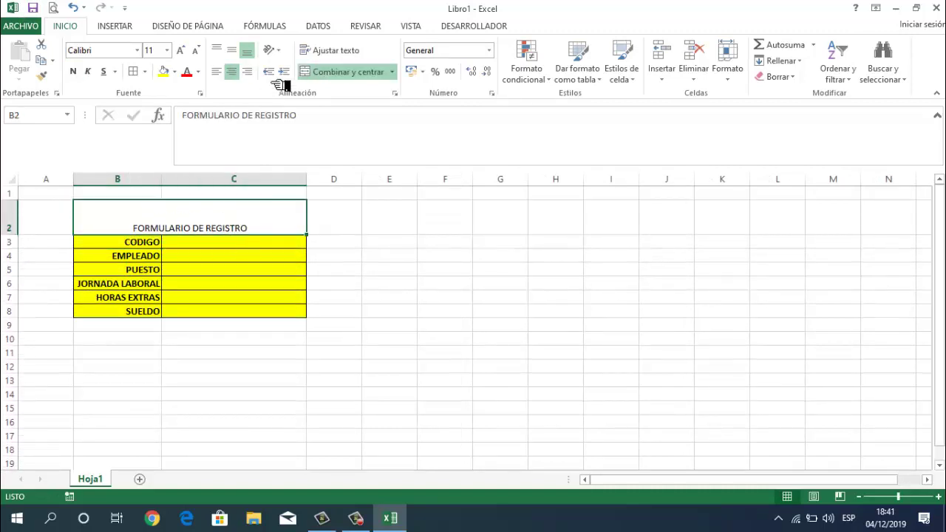
pyautogui.click(232, 50)
pyautogui.click(72, 71)
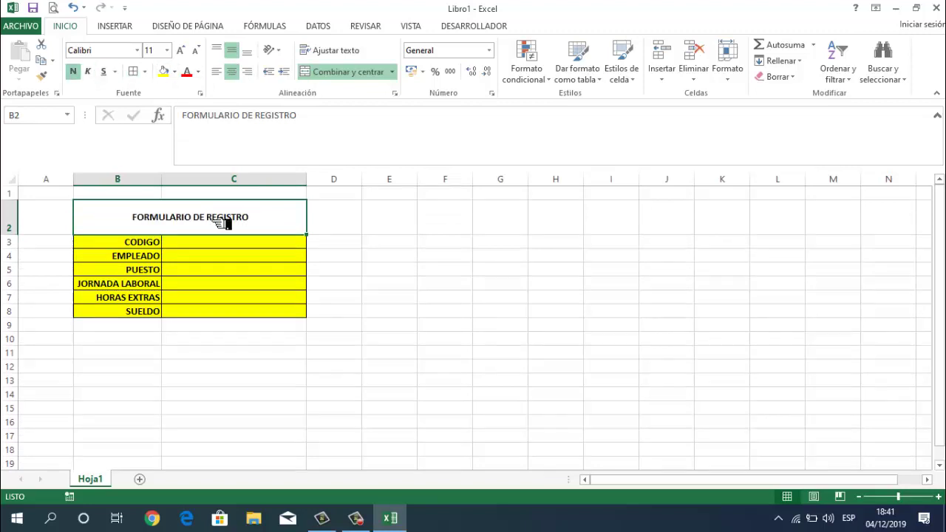
pyautogui.click(225, 370)
pyautogui.moveTo(170, 223); pyautogui.dragTo(193, 314)
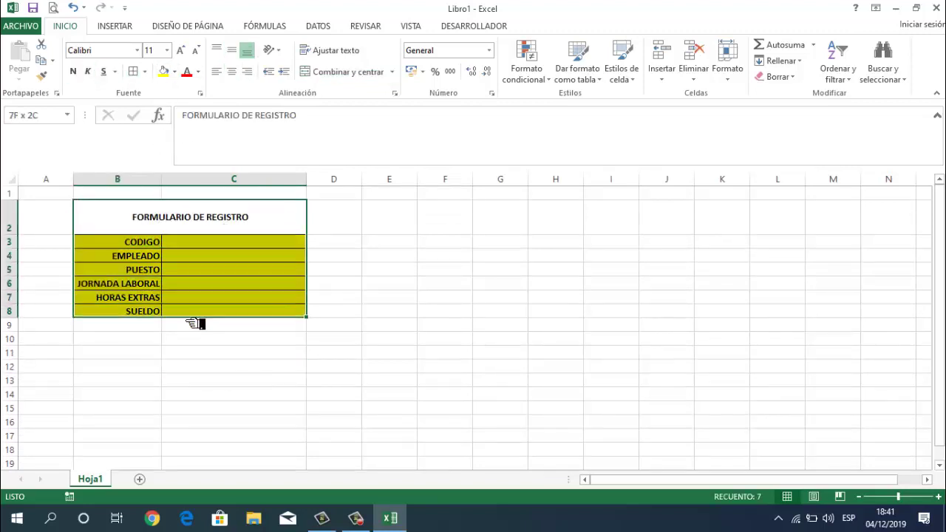
# Set form B2:C8 to Bell Gothic Std Light and autofit column B to its longest label.
pyautogui.click(137, 52)
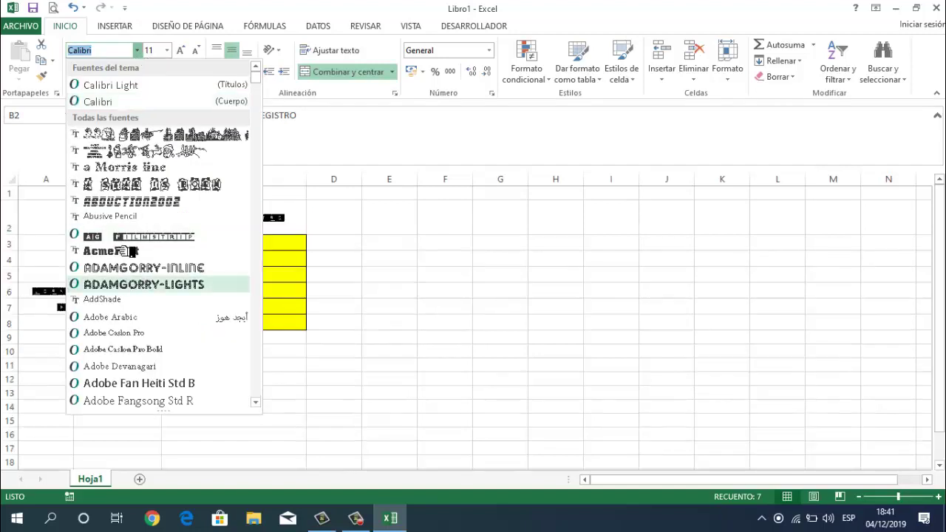
pyautogui.click(130, 253)
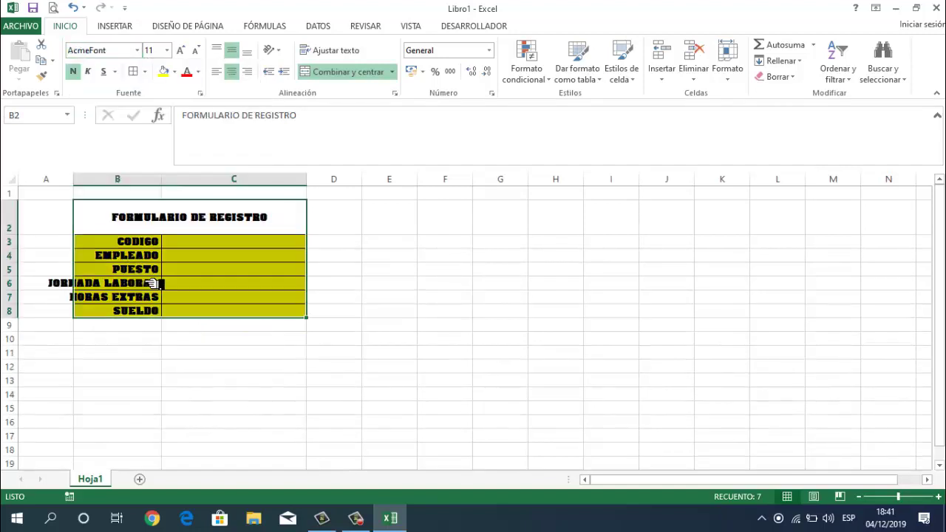
pyautogui.click(138, 51)
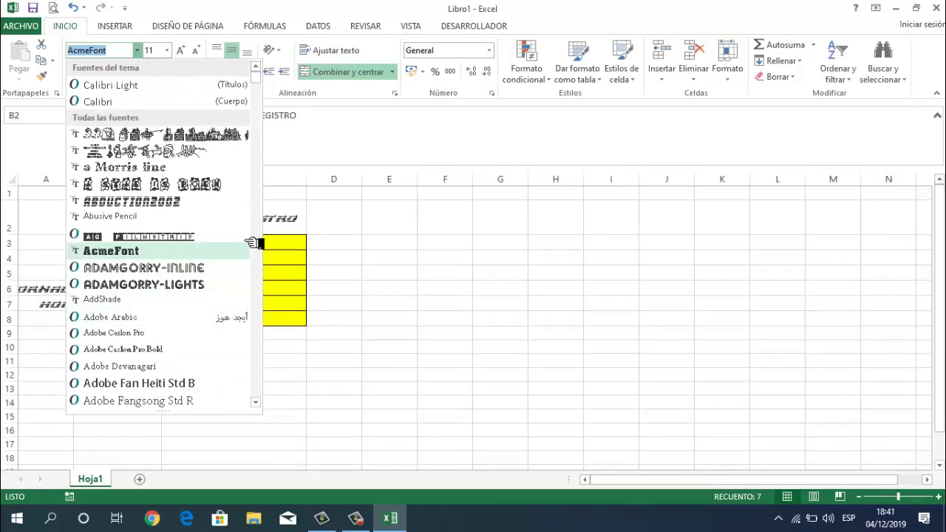
pyautogui.click(258, 118)
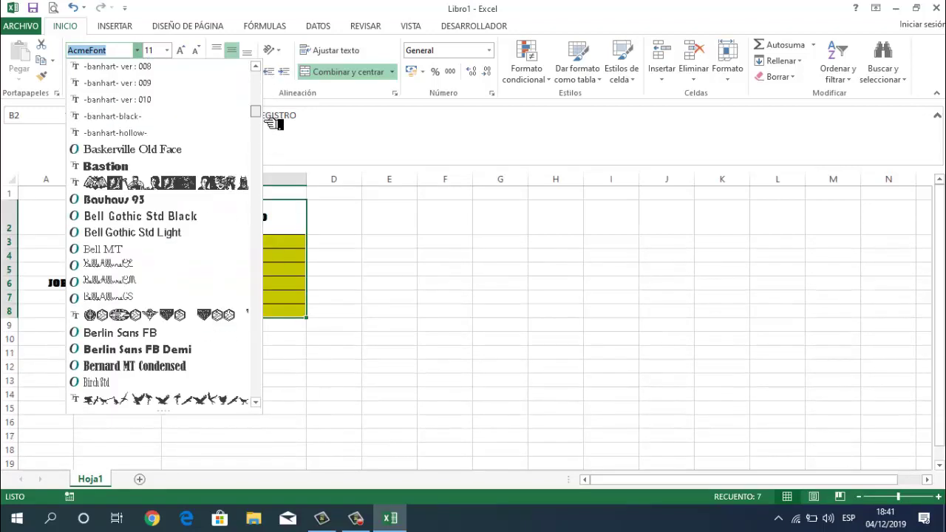
pyautogui.click(159, 233)
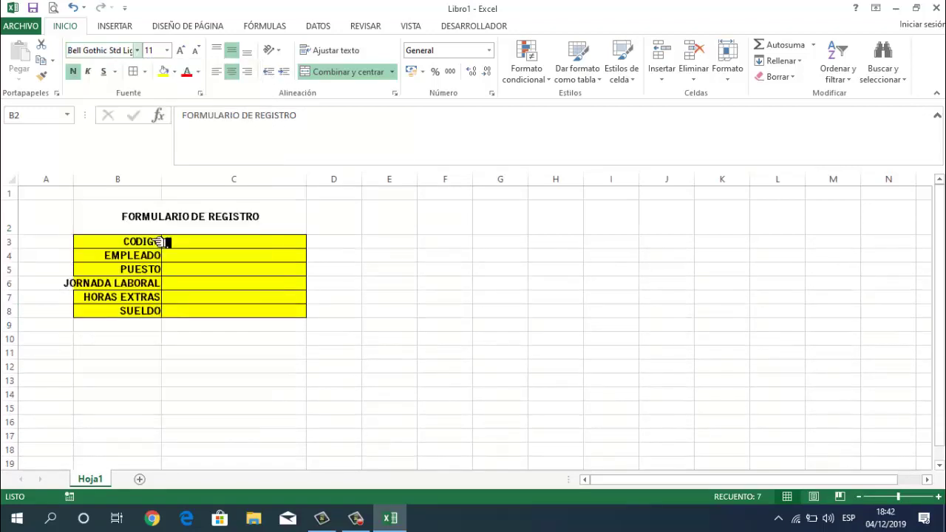
pyautogui.doubleClick(172, 185)
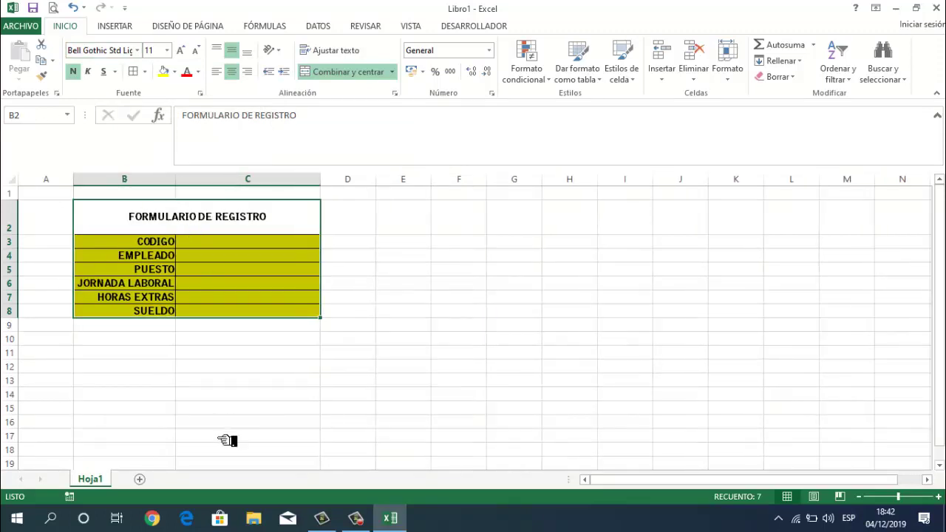
pyautogui.click(229, 380)
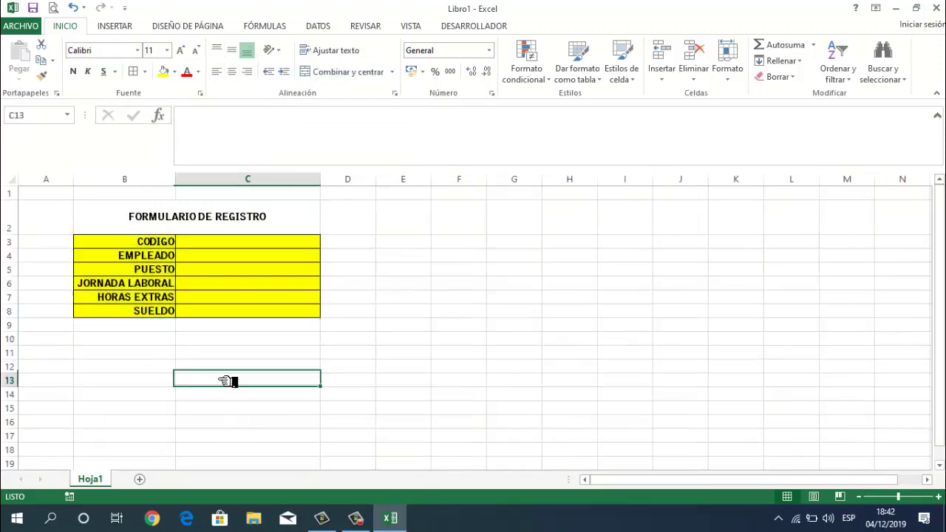
pyautogui.click(200, 232)
# Select the entire sheet from A1 and fill it light blue.
pyautogui.click(189, 377)
pyautogui.click(64, 204)
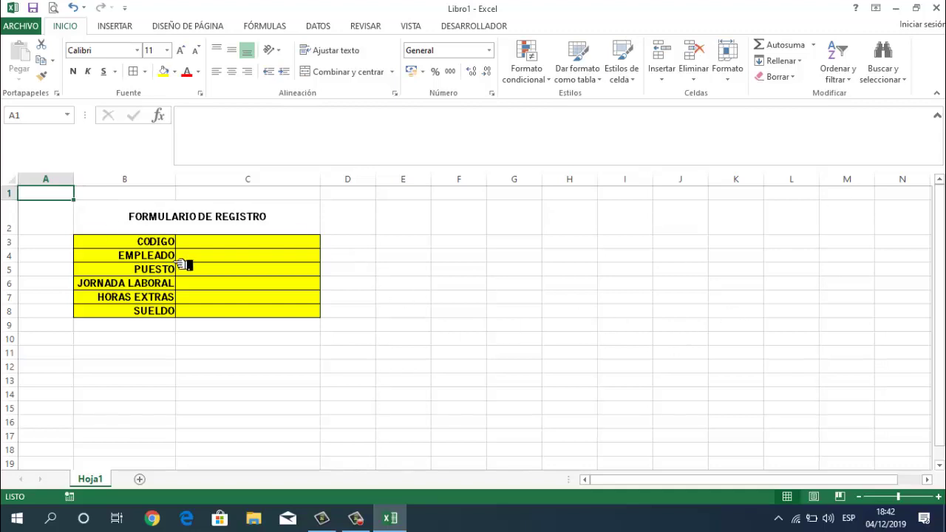
pyautogui.hotkey('ctrl', 'shift', 'Down')
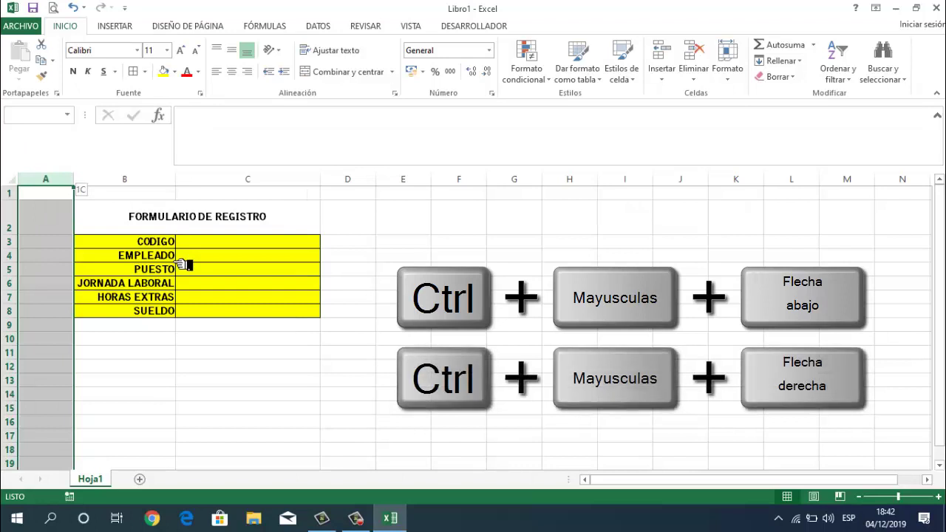
pyautogui.hotkey('ctrl', 'shift', 'Right')
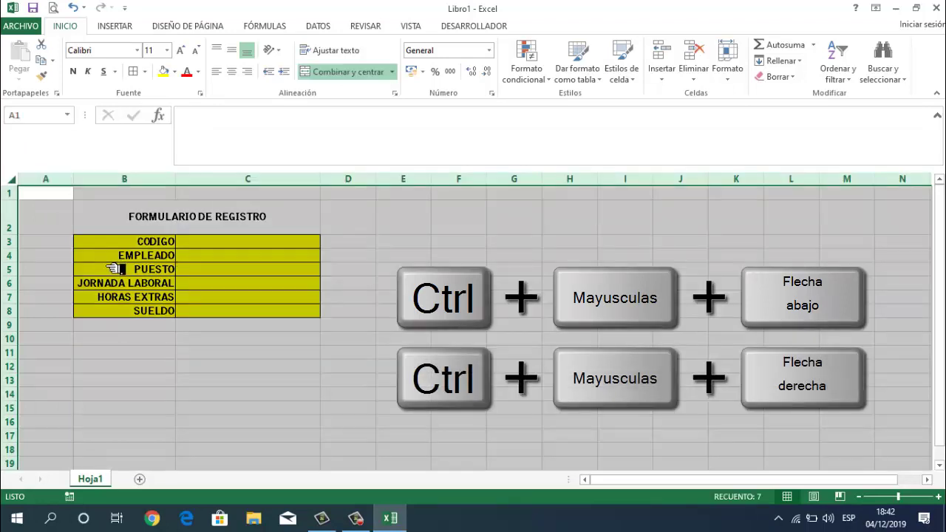
pyautogui.click(174, 71)
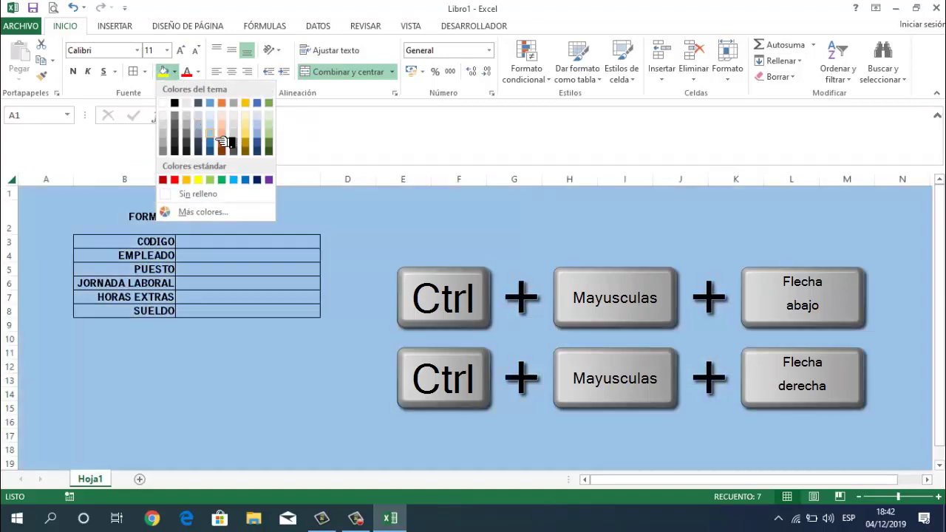
pyautogui.click(222, 142)
# Fill the merged title gold and the label cells B3:B8 light blue.
pyautogui.click(131, 225)
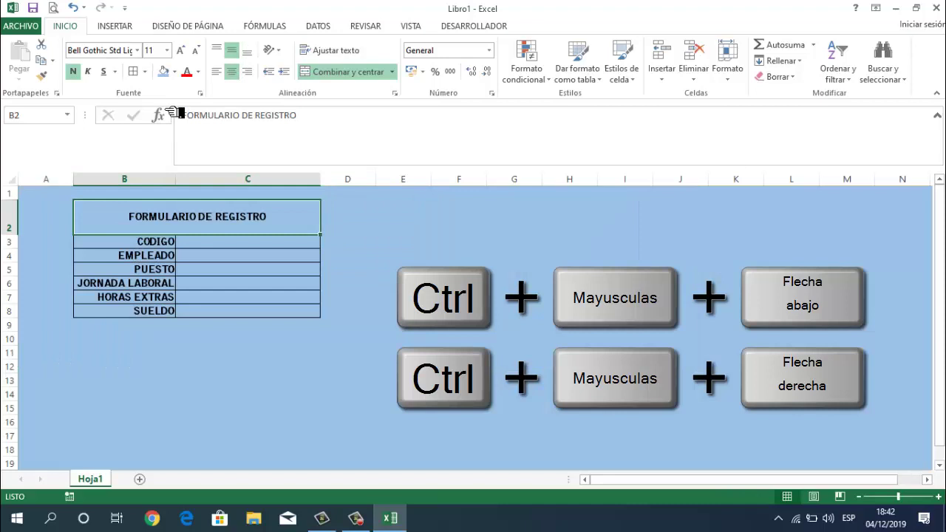
pyautogui.click(174, 72)
pyautogui.click(247, 138)
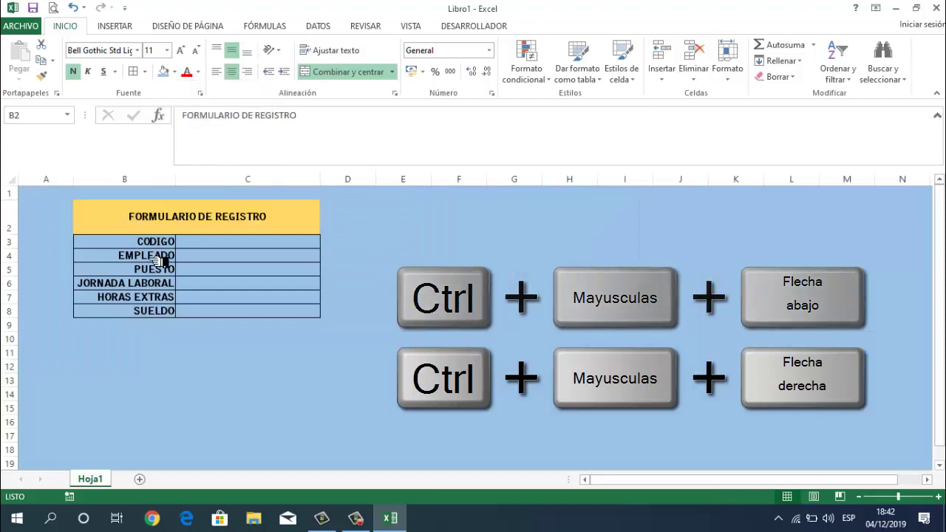
pyautogui.moveTo(159, 242); pyautogui.dragTo(158, 315)
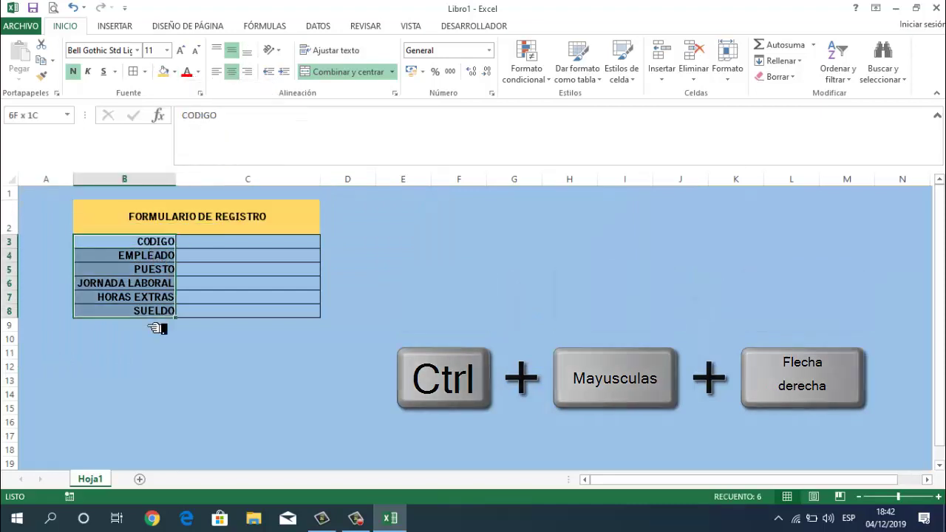
pyautogui.click(174, 72)
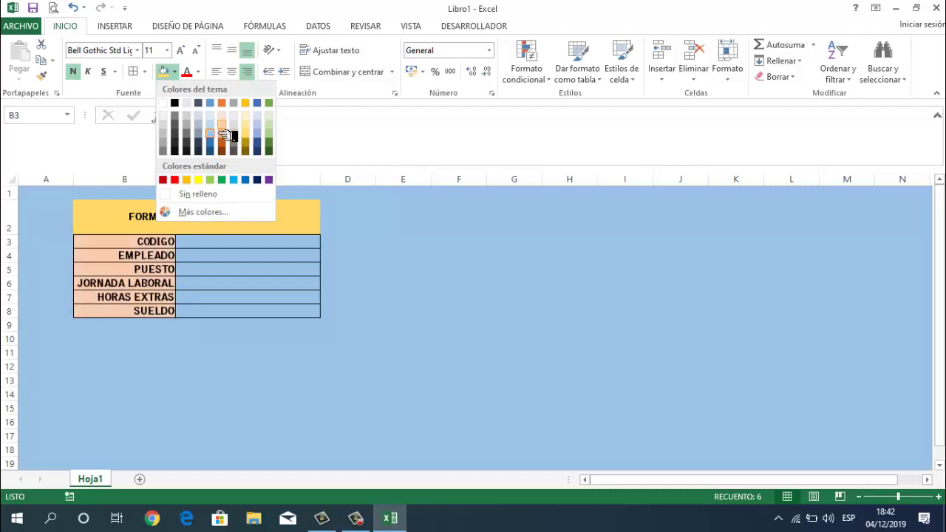
pyautogui.click(216, 132)
pyautogui.click(228, 215)
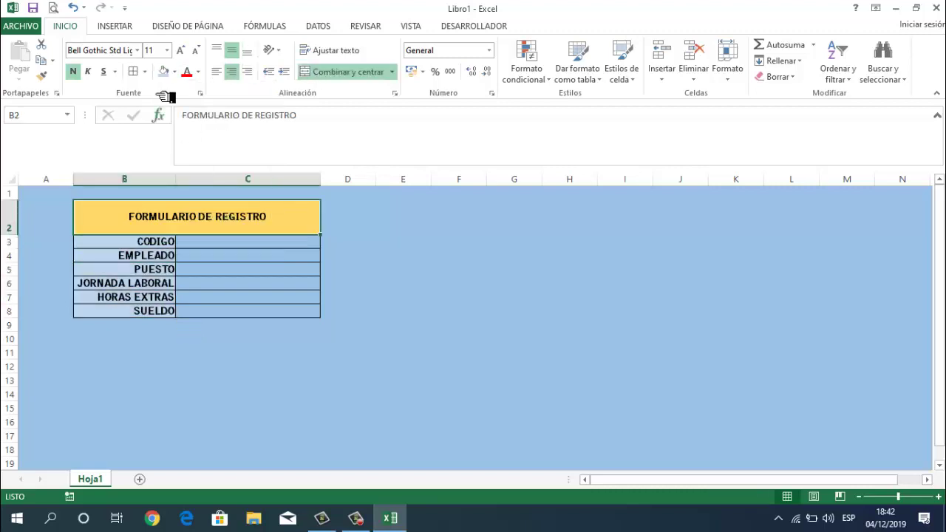
# Give the form title a dark blue fill with white text.
pyautogui.click(175, 72)
pyautogui.click(257, 144)
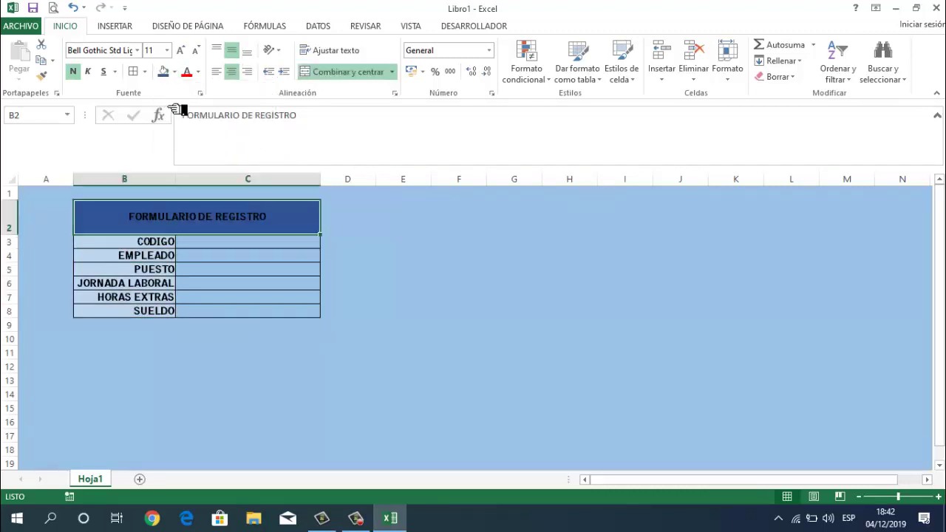
pyautogui.click(198, 71)
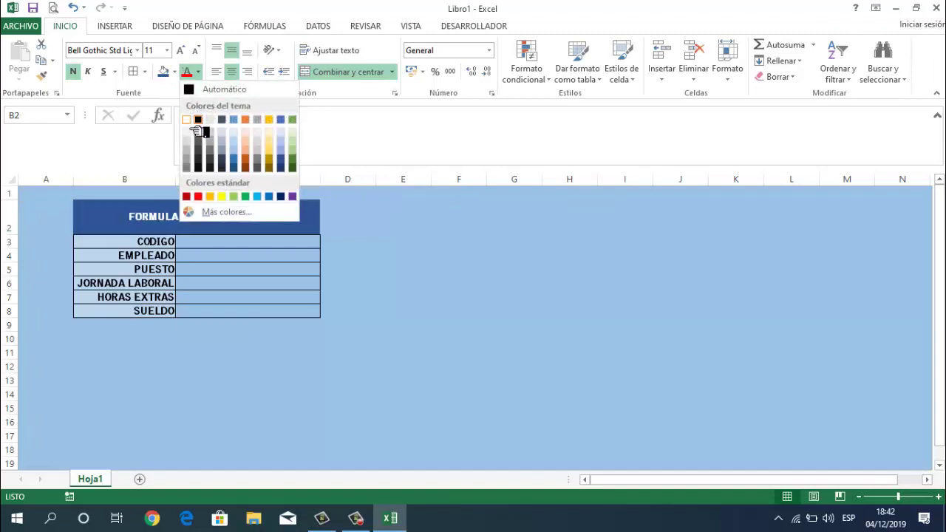
pyautogui.click(187, 120)
# Make entry cells C3:C8 white-filled, restoring the fill after a Format Painter attempt.
pyautogui.moveTo(209, 244); pyautogui.dragTo(205, 312)
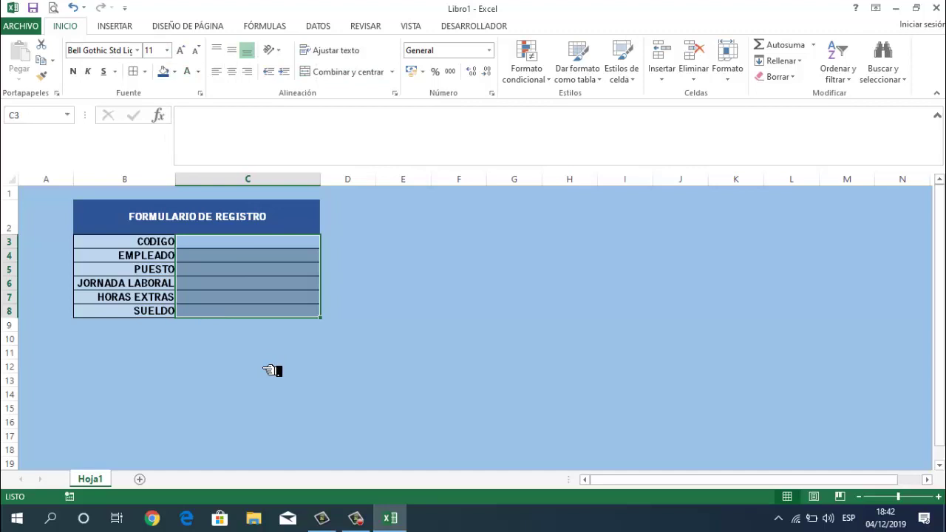
pyautogui.click(198, 72)
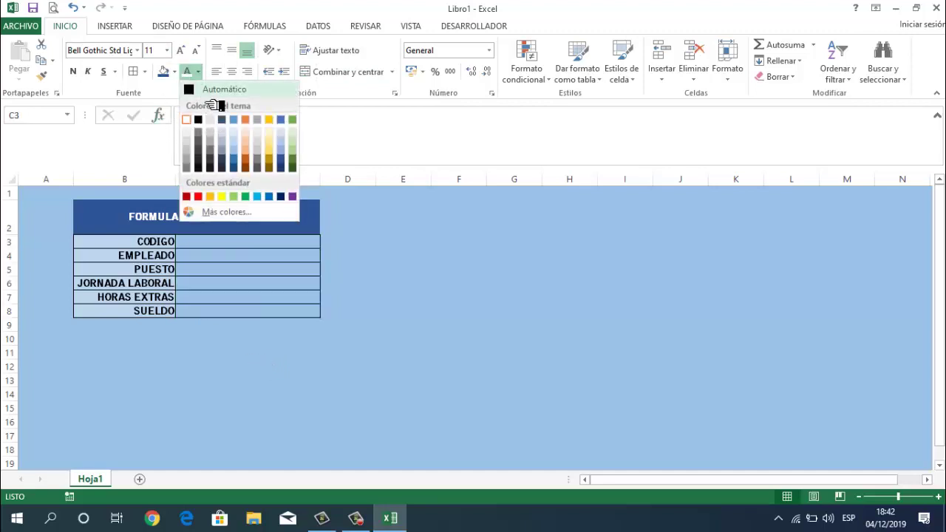
pyautogui.click(189, 77)
pyautogui.click(175, 72)
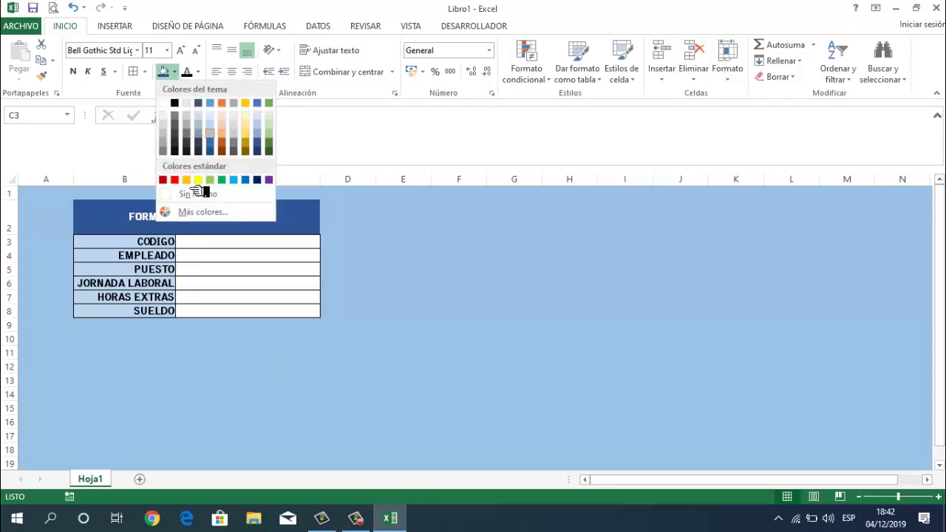
pyautogui.click(170, 108)
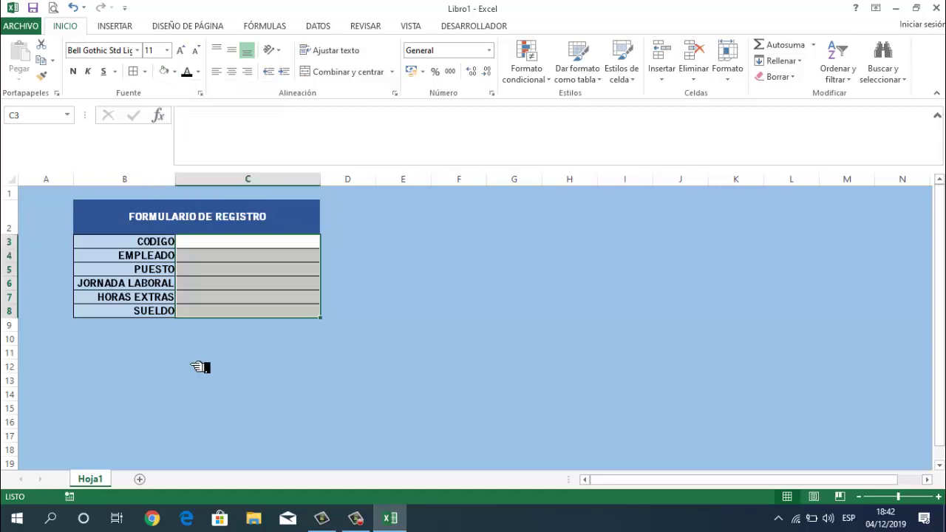
pyautogui.click(199, 355)
pyautogui.click(166, 242)
pyautogui.click(41, 74)
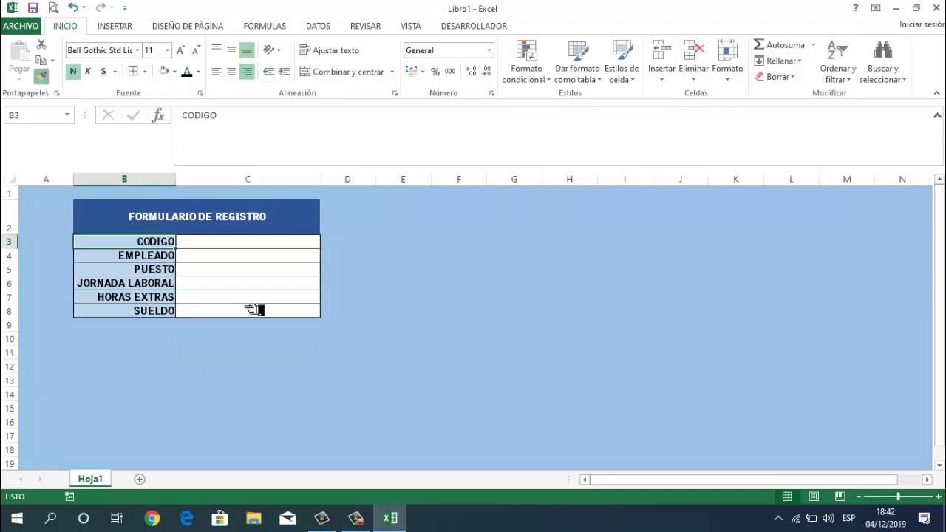
pyautogui.moveTo(274, 244)
pyautogui.mouseDown()
pyautogui.moveTo(170, 168)
pyautogui.moveTo(202, 259)
pyautogui.mouseUp()
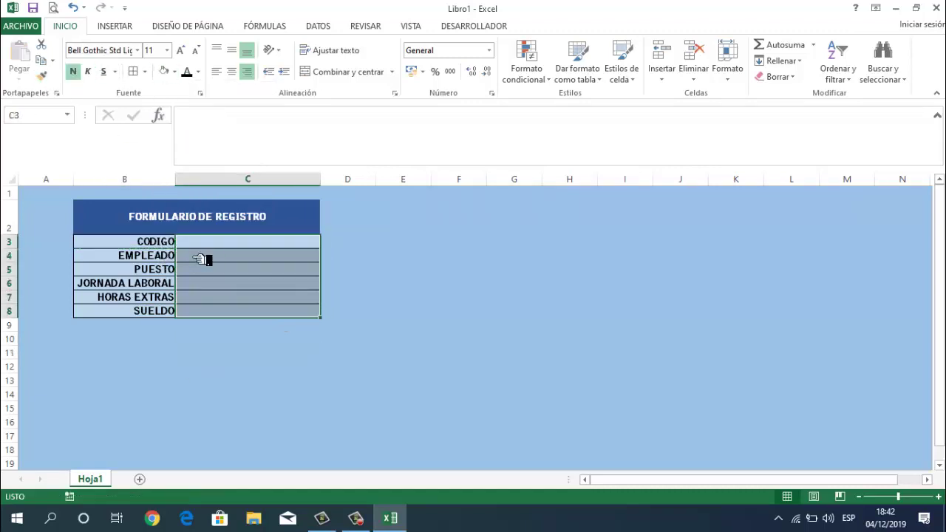
pyautogui.click(164, 71)
pyautogui.click(362, 373)
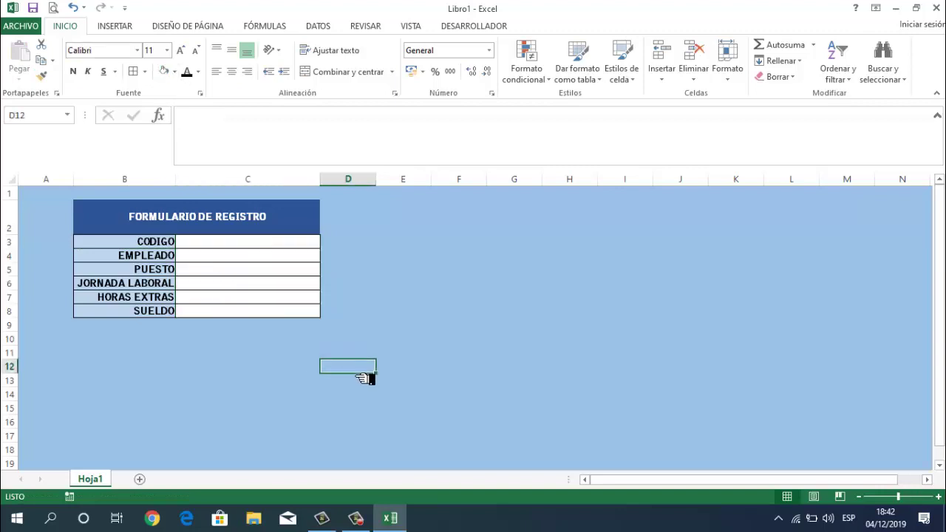
# Widen column B and border the whole form B2:C8 in dark blue lines.
pyautogui.moveTo(176, 179); pyautogui.dragTo(185, 179)
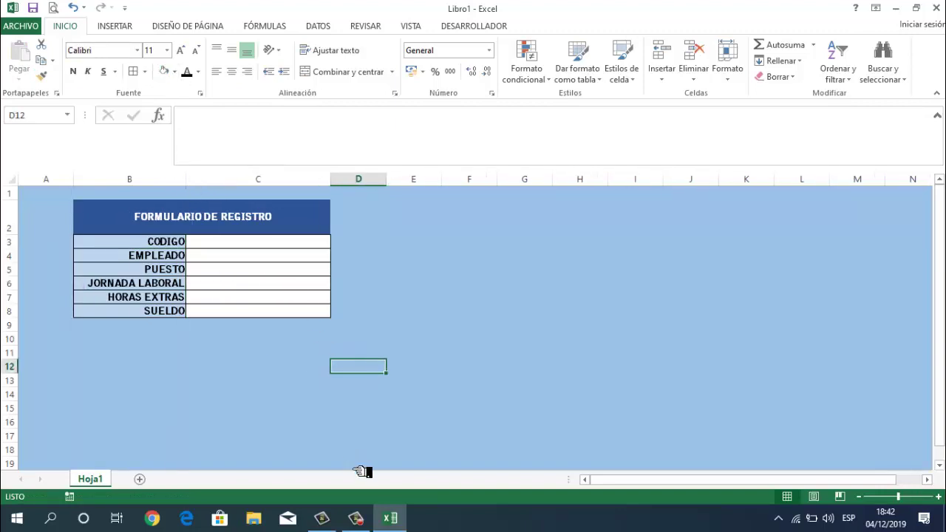
pyautogui.click(359, 463)
pyautogui.click(277, 215)
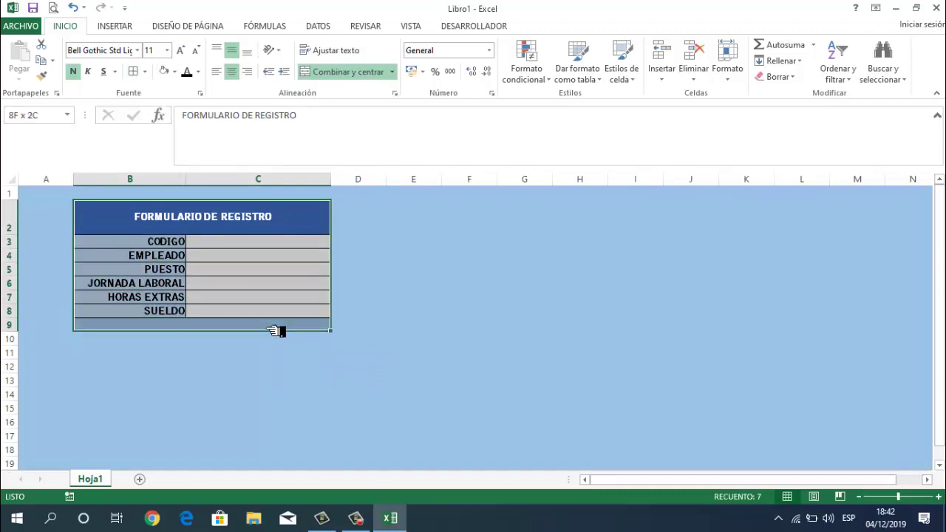
pyautogui.moveTo(264, 270); pyautogui.dragTo(273, 315)
pyautogui.click(145, 71)
pyautogui.moveTo(174, 390)
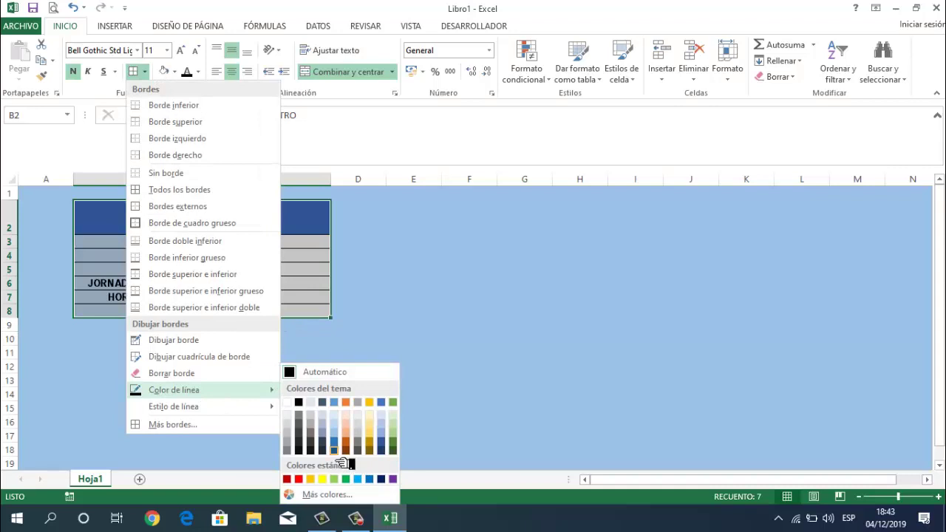
pyautogui.click(333, 449)
pyautogui.click(133, 72)
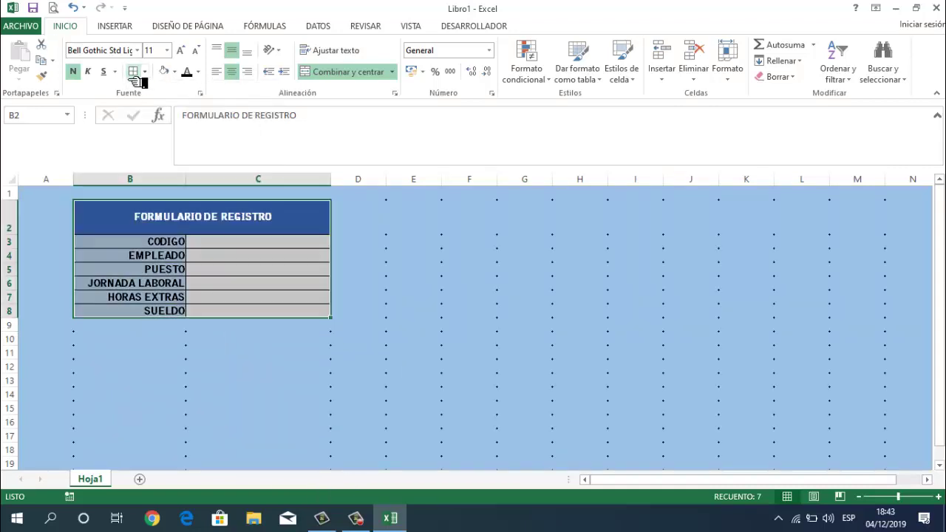
pyautogui.click(269, 381)
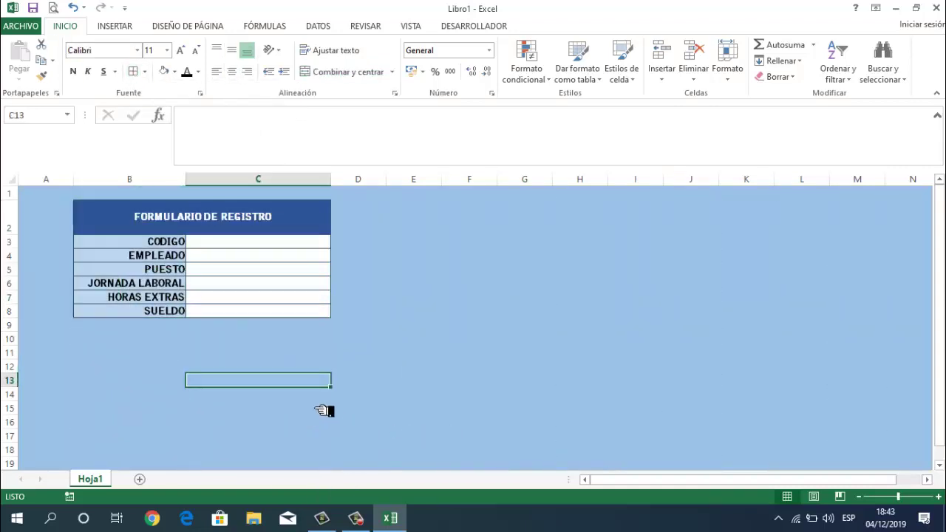
pyautogui.click(358, 382)
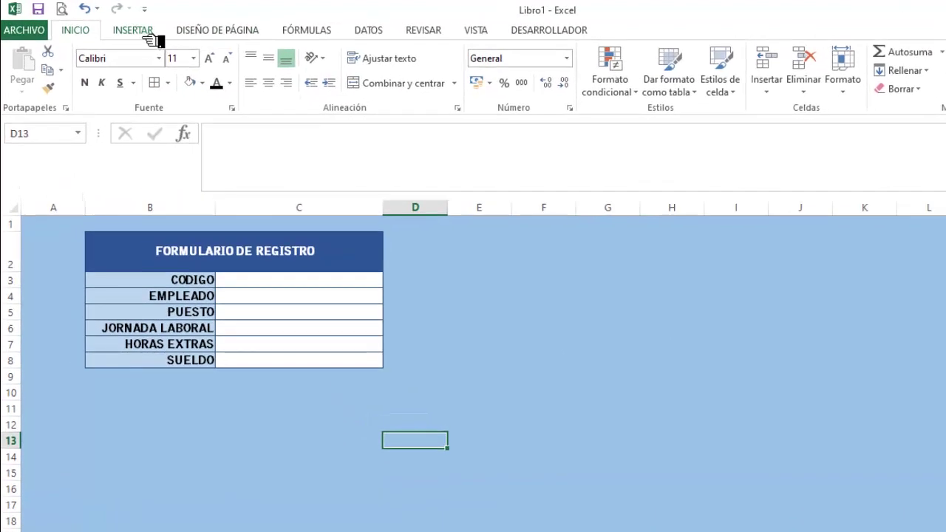
# Draw a bevel shape beside the form title.
pyautogui.click(141, 31)
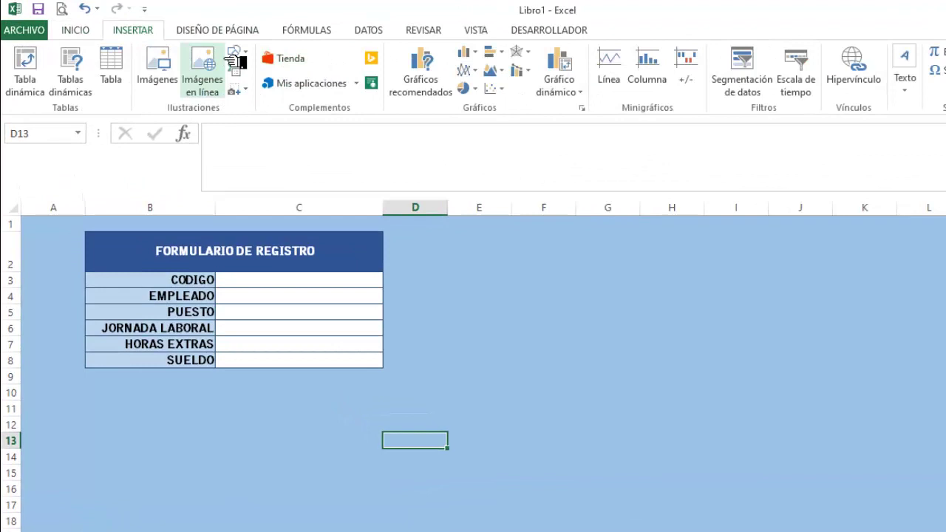
pyautogui.click(245, 62)
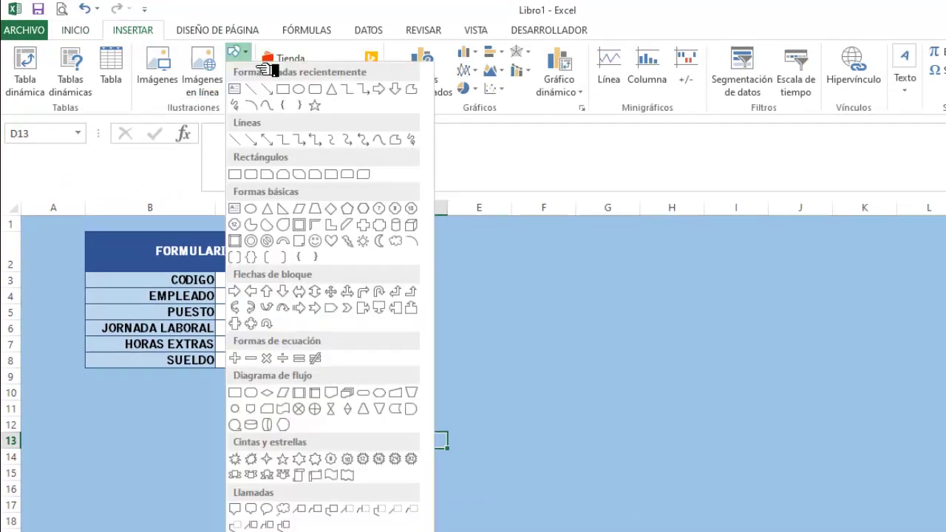
pyautogui.click(244, 246)
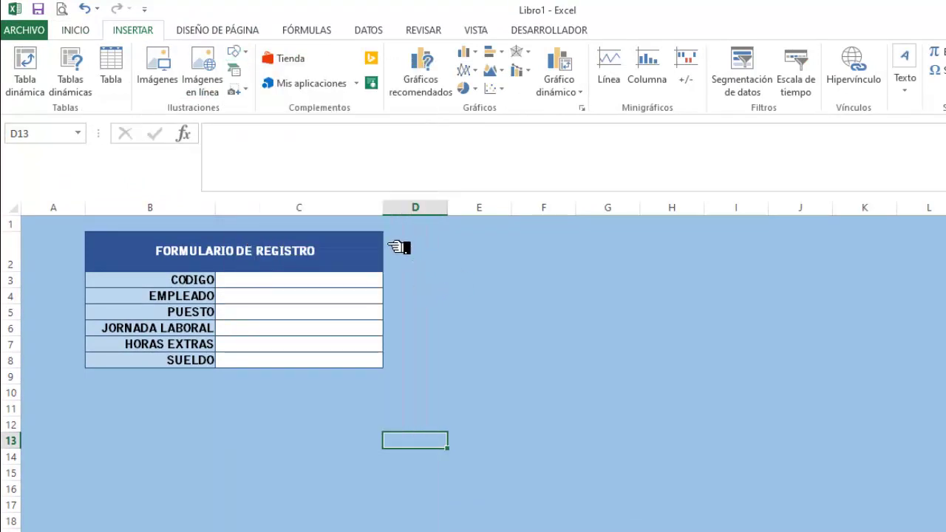
pyautogui.moveTo(386, 234)
pyautogui.mouseDown()
pyautogui.moveTo(470, 304)
pyautogui.moveTo(451, 293)
pyautogui.mouseUp()
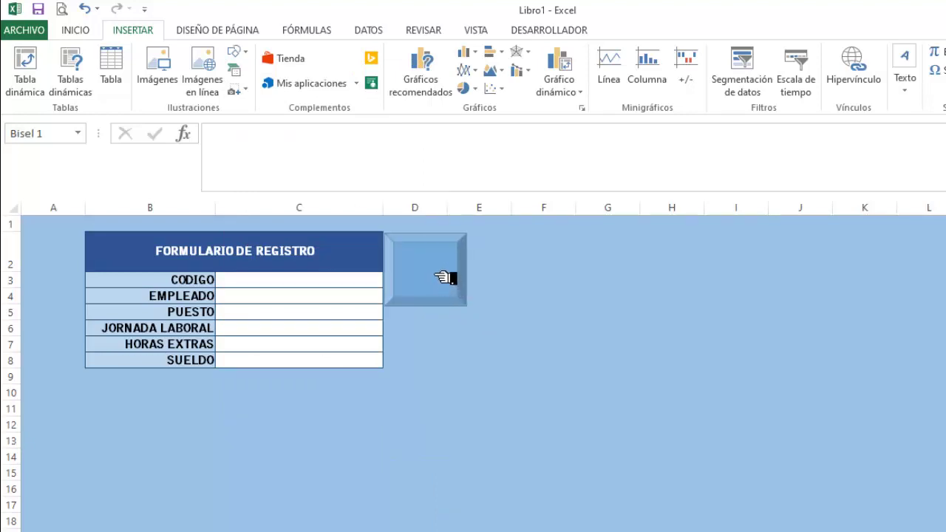
# Copy the bevel below it and centre the GRABAR and LIMPIAR labels both ways.
pyautogui.moveTo(446, 278); pyautogui.dragTo(446, 347)
pyautogui.click(457, 361)
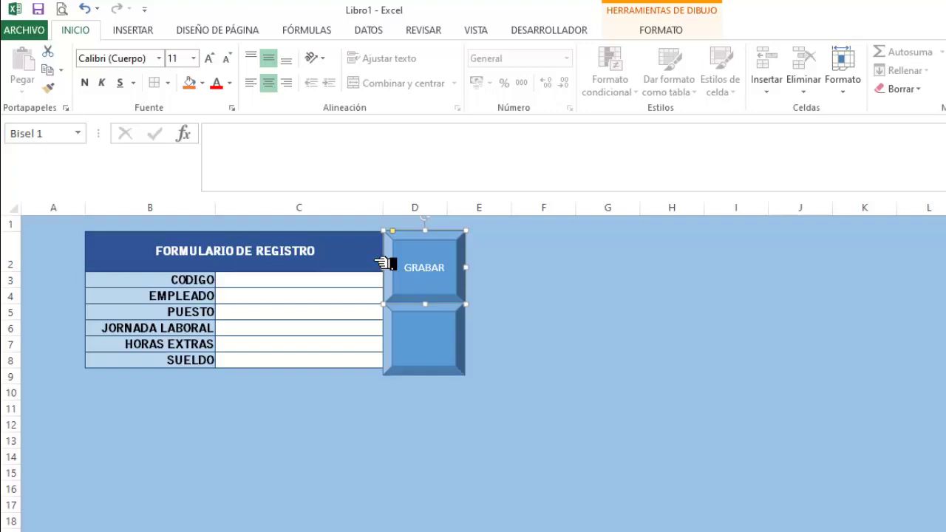
pyautogui.click(438, 348)
pyautogui.write('LIMPIAR')
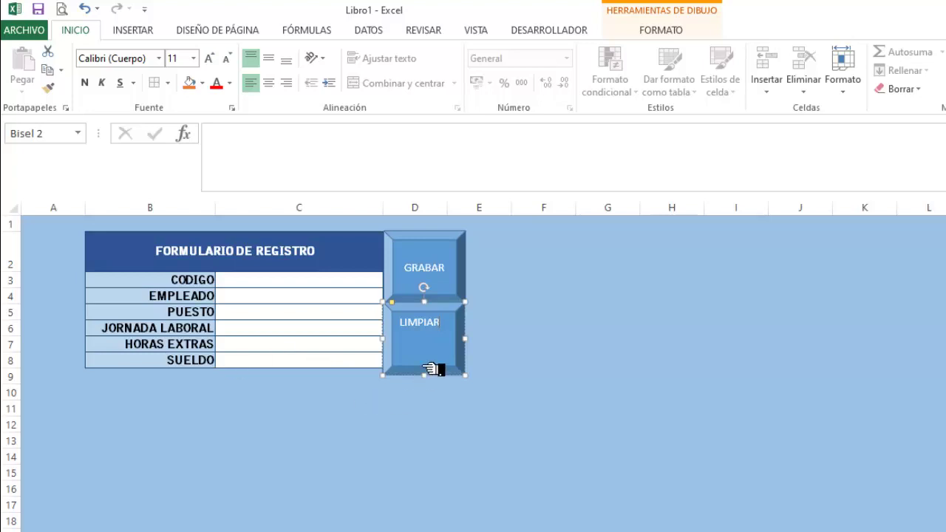
pyautogui.click(268, 82)
pyautogui.click(269, 57)
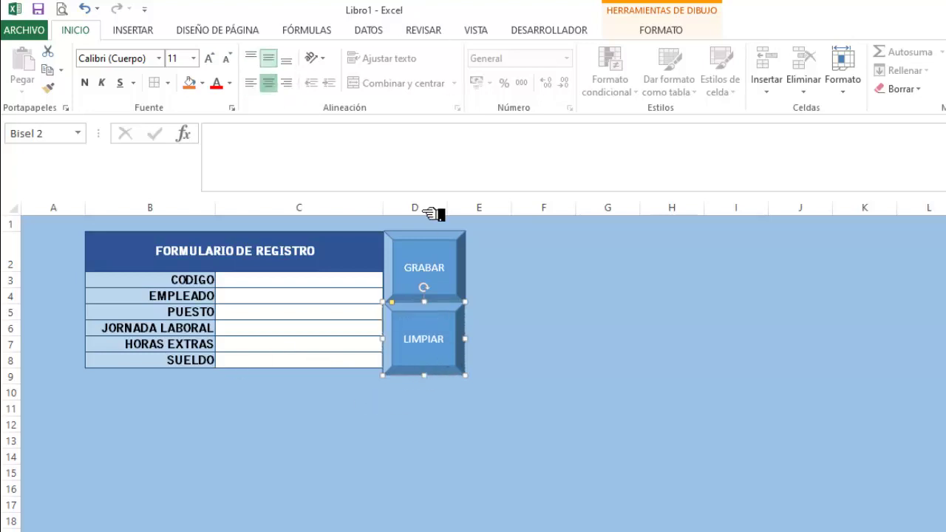
pyautogui.click(603, 281)
# Apply a black shape style to GRABAR and a grey bevel style to LIMPIAR.
pyautogui.click(442, 267)
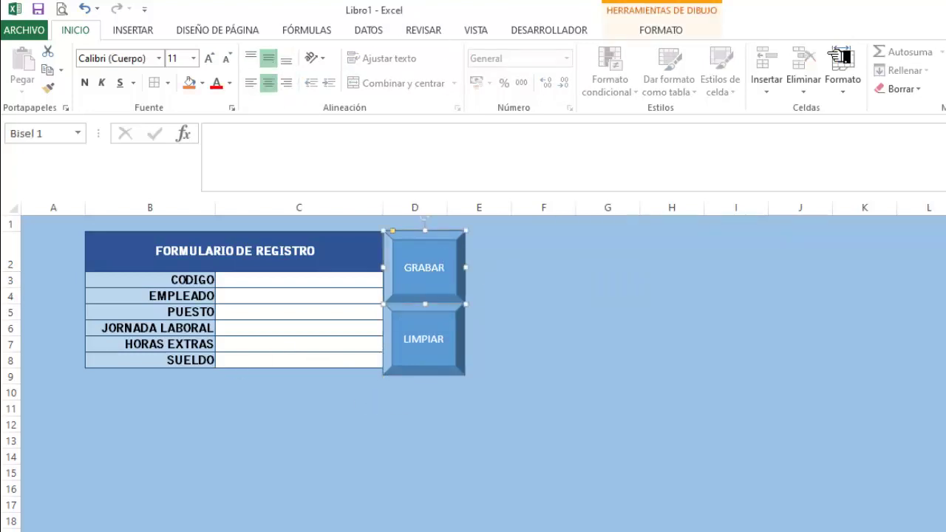
pyautogui.click(695, 34)
pyautogui.click(284, 68)
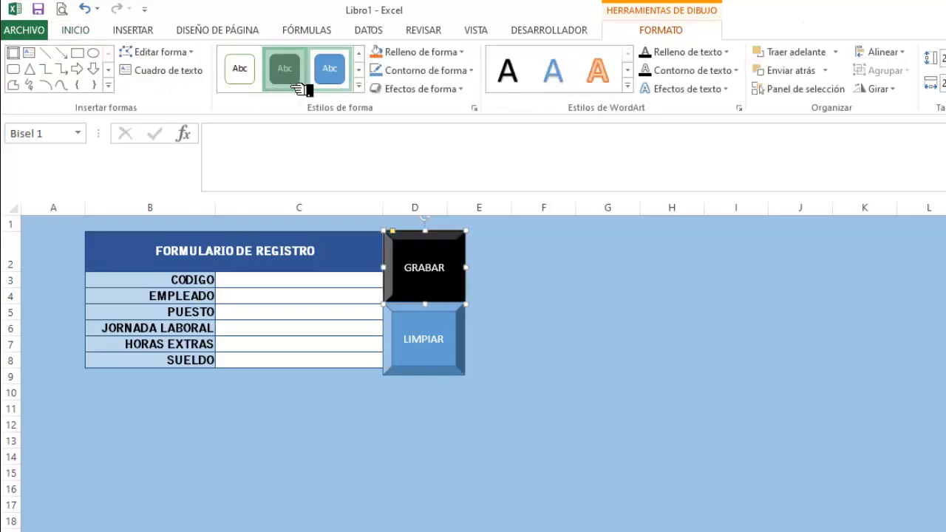
pyautogui.click(444, 366)
pyautogui.click(359, 87)
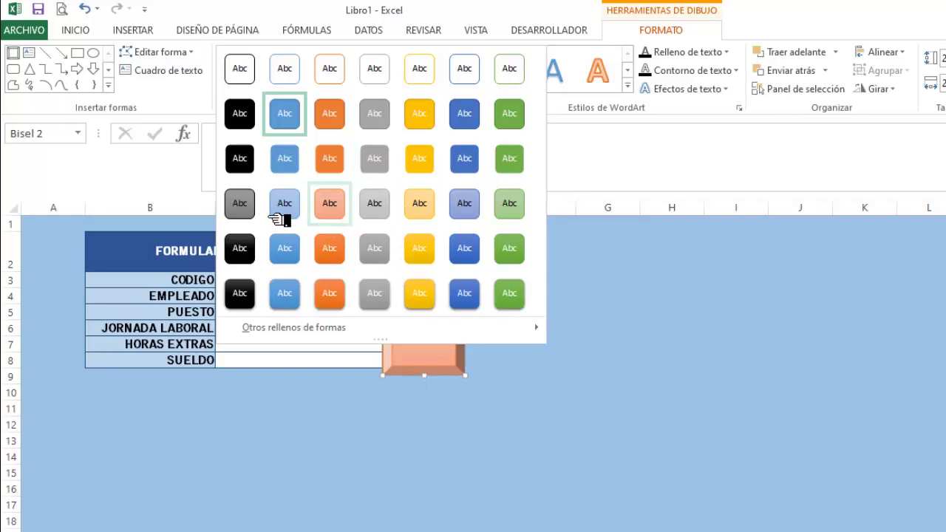
pyautogui.click(240, 204)
pyautogui.click(540, 413)
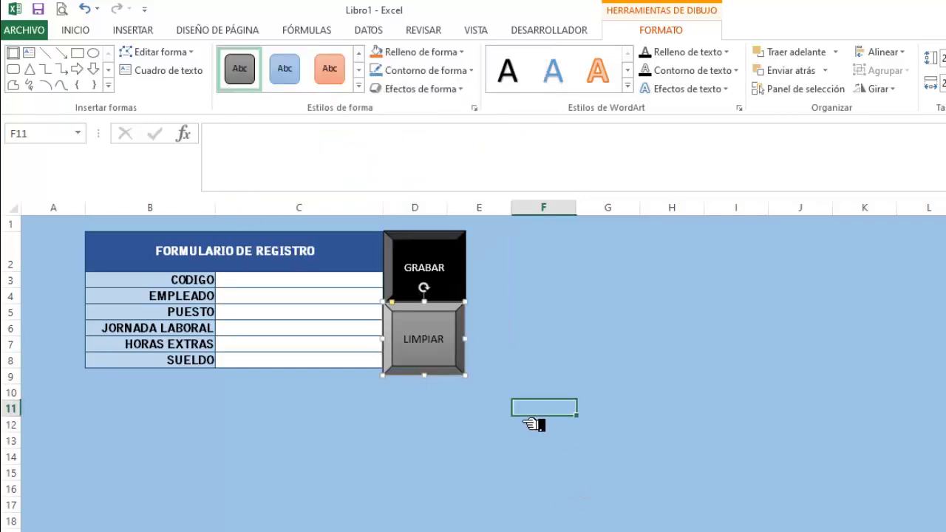
pyautogui.click(414, 427)
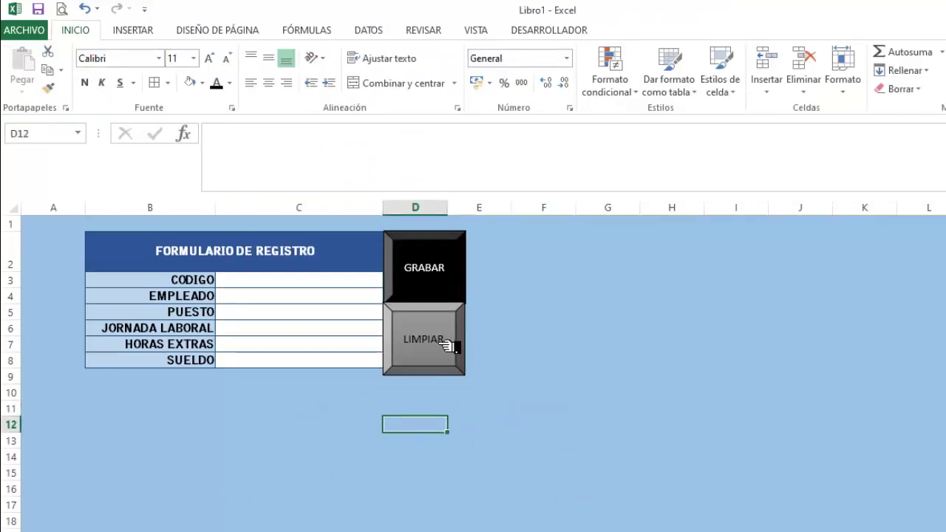
# Make row 8 taller and shorten LIMPIAR to end at the form's bottom.
pyautogui.moveTo(23, 357); pyautogui.dragTo(22, 362)
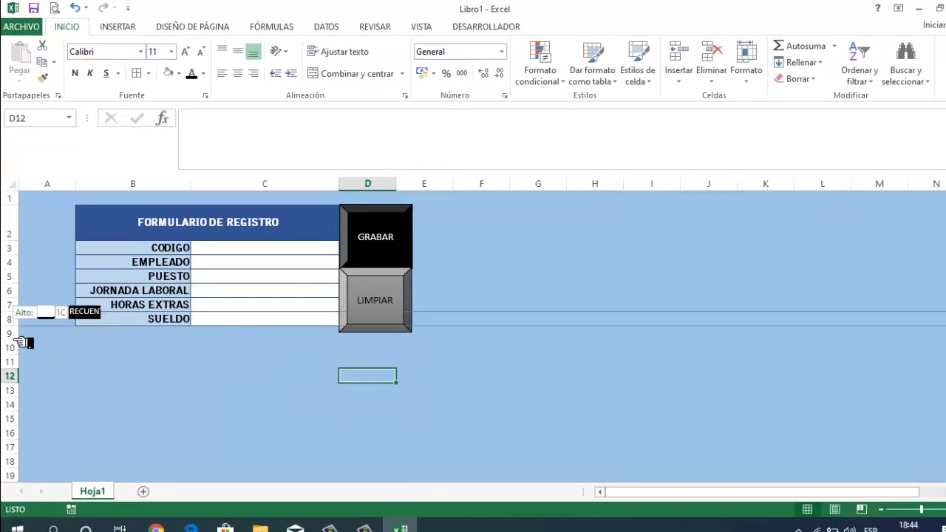
pyautogui.click(406, 320)
pyautogui.moveTo(384, 348); pyautogui.dragTo(387, 352)
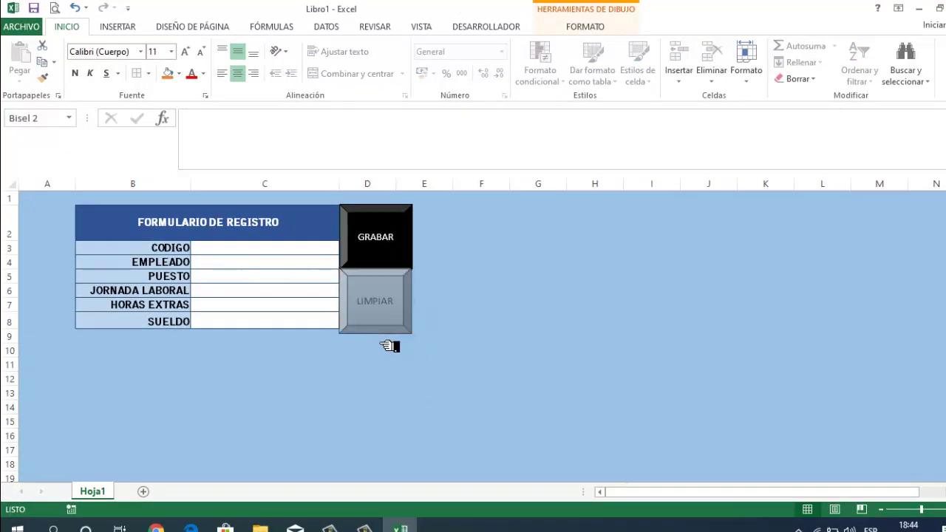
# Give SUELDO cell C8 a soles accounting format, test it with 4, then clear it.
pyautogui.click(383, 352)
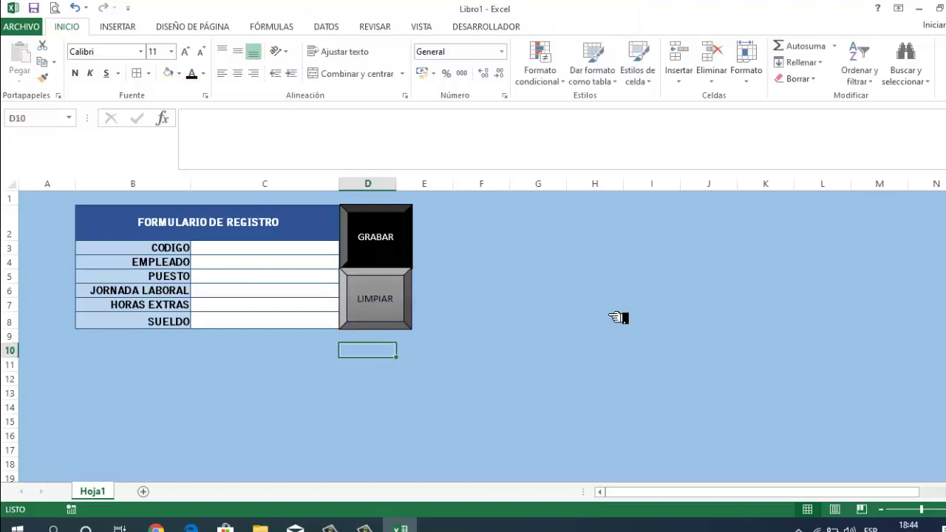
pyautogui.click(600, 309)
pyautogui.click(226, 324)
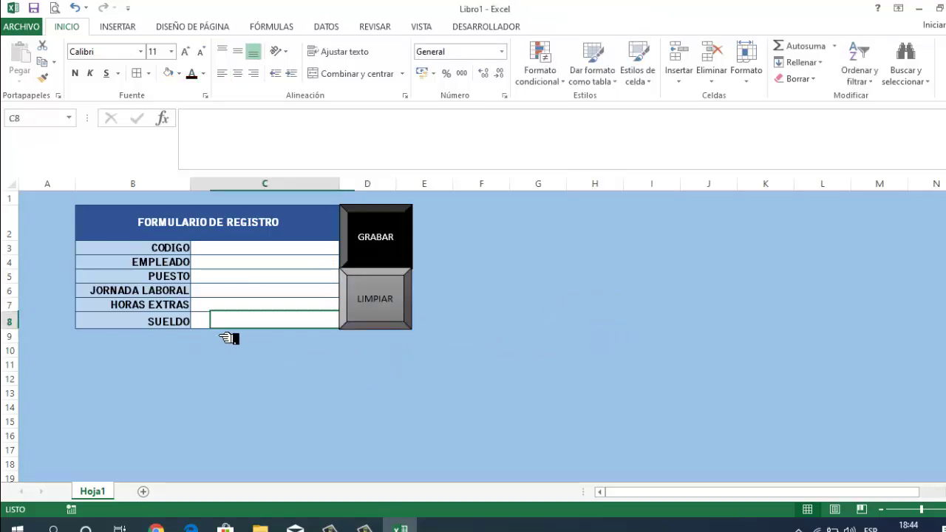
pyautogui.click(433, 73)
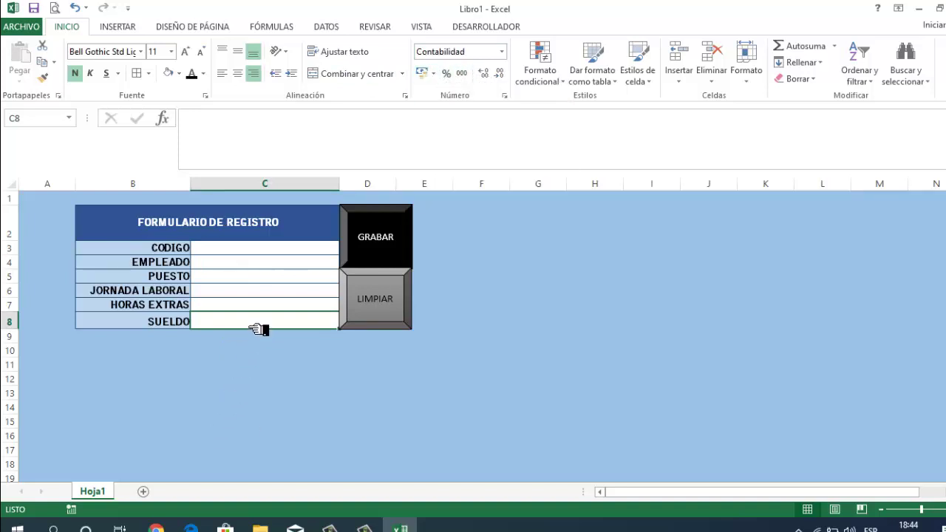
pyautogui.write('4')
pyautogui.click(303, 378)
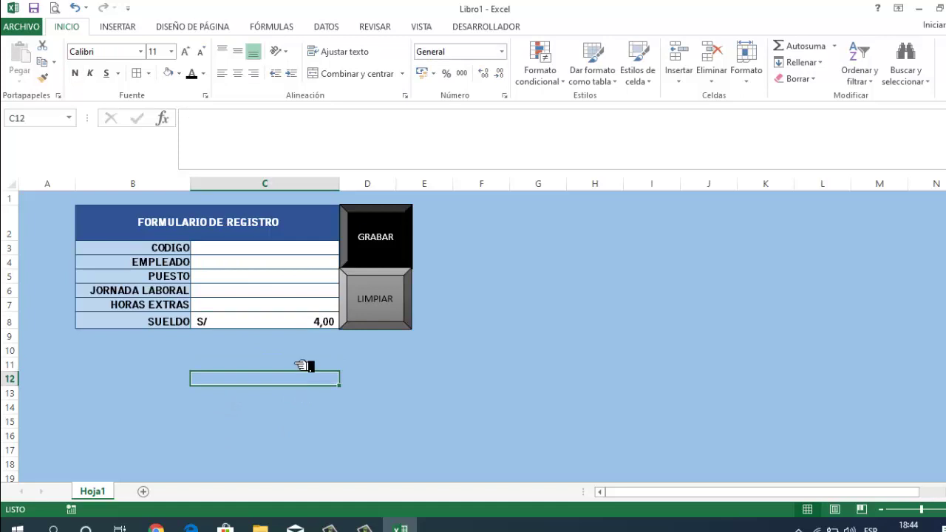
pyautogui.click(306, 325)
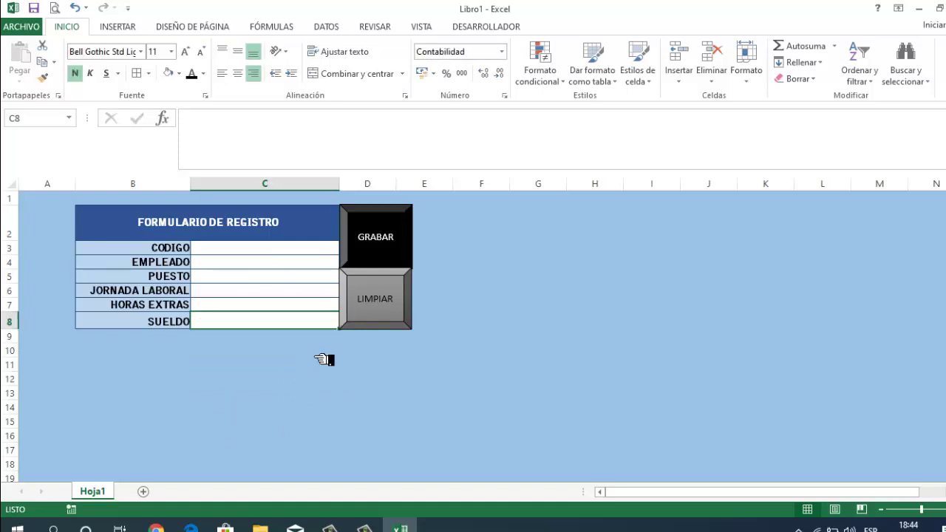
pyautogui.click(307, 378)
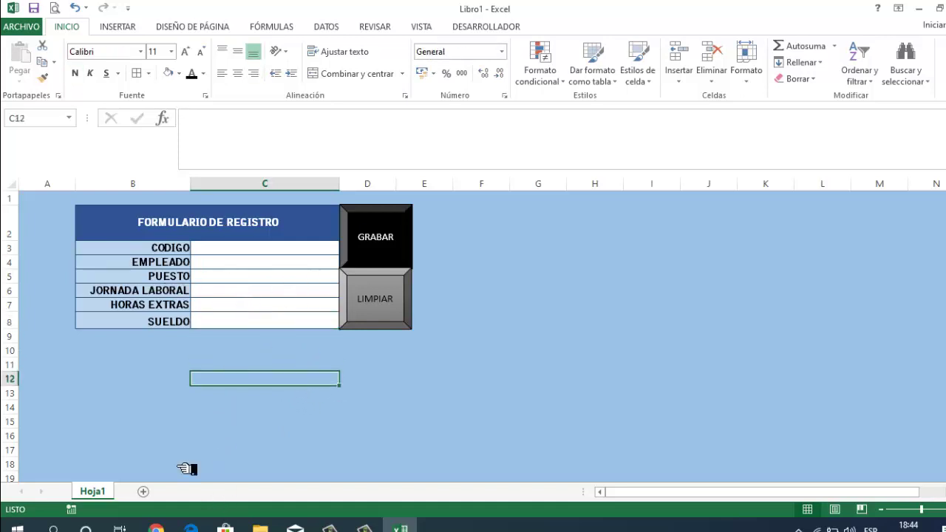
pyautogui.click(235, 251)
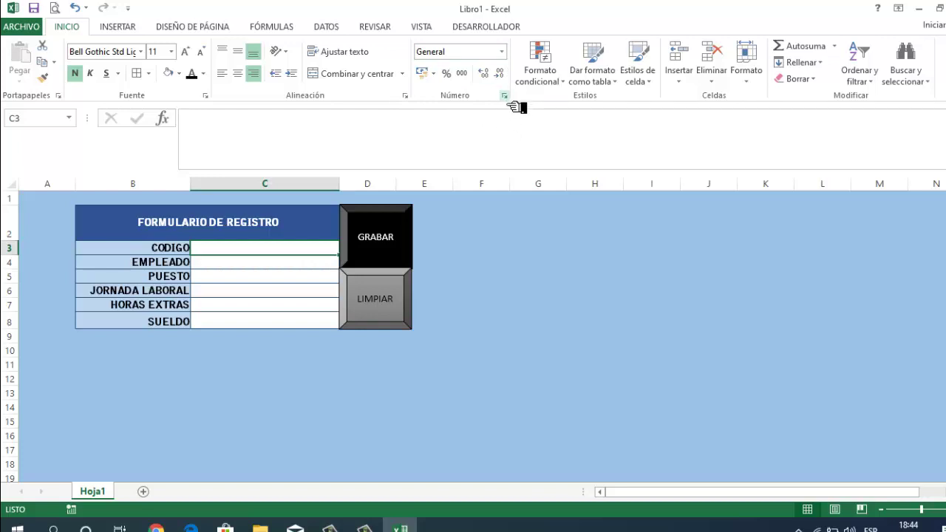
# Give CODIGO cell C3 a five-digit leading-zero custom format, test with 12, then clear it.
pyautogui.click(505, 96)
pyautogui.click(531, 169)
pyautogui.click(600, 132)
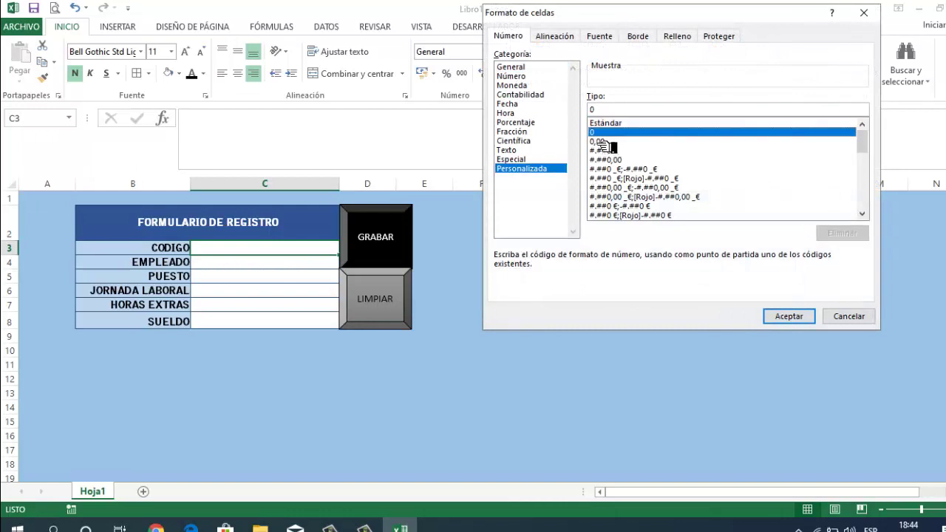
pyautogui.click(608, 115)
pyautogui.write('0000')
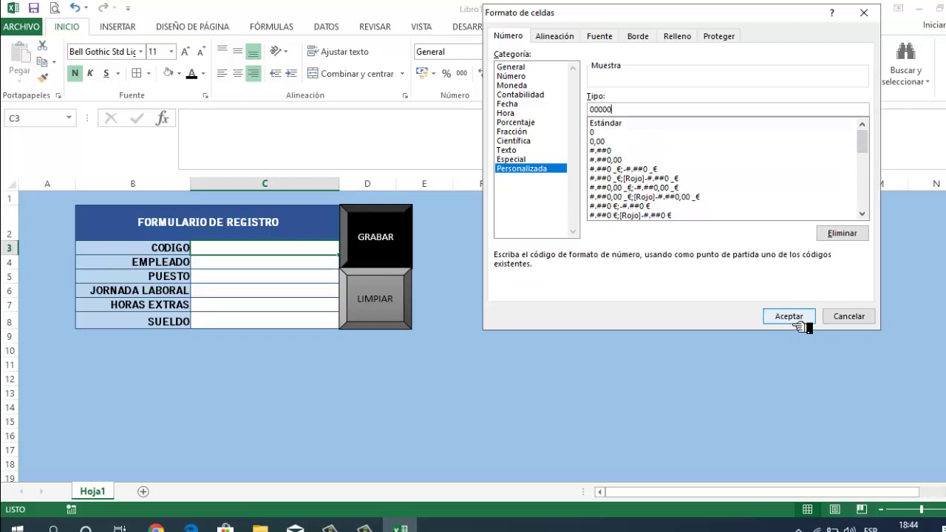
pyautogui.click(800, 323)
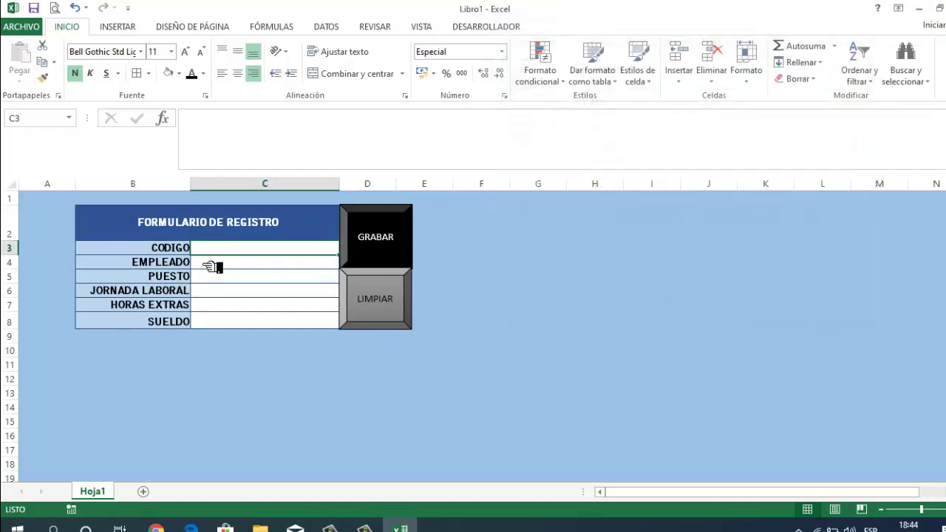
pyautogui.write('12')
pyautogui.moveTo(306, 423); pyautogui.dragTo(308, 408)
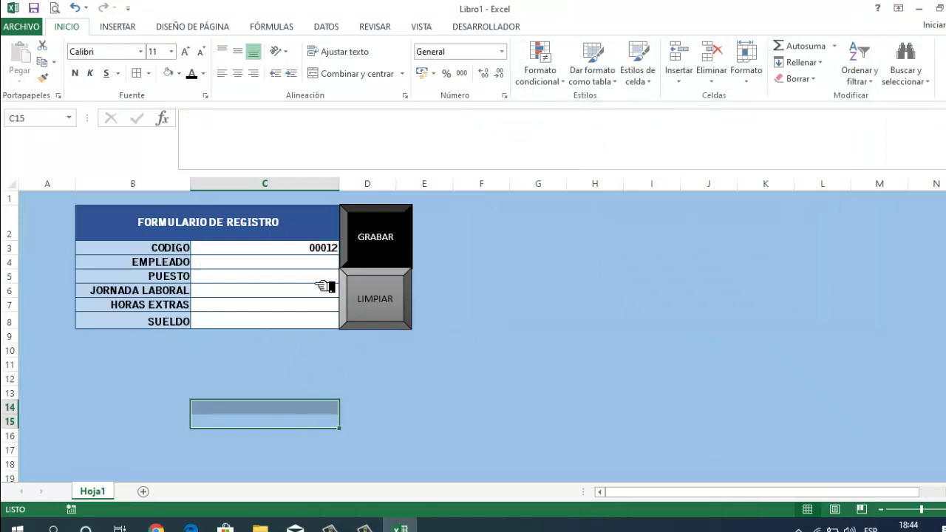
pyautogui.click(329, 250)
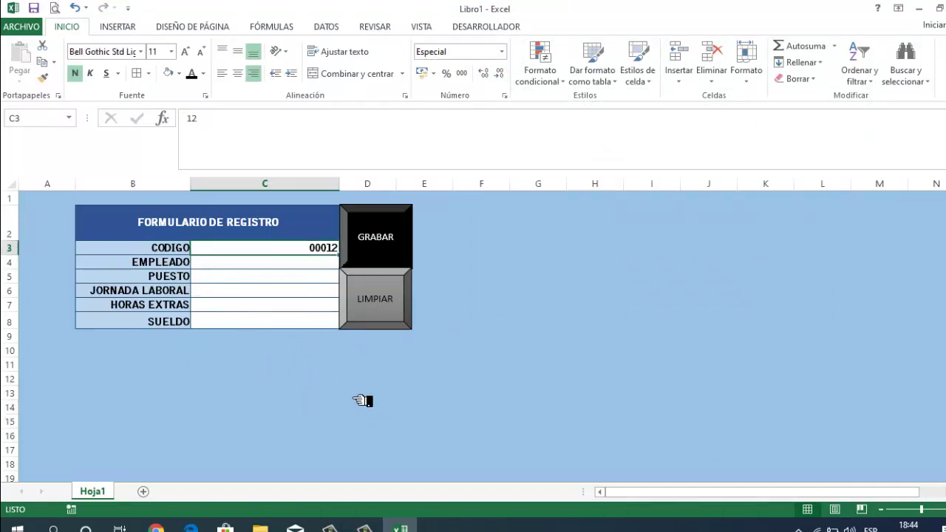
pyautogui.press('Delete')
pyautogui.press('Return')
pyautogui.click(328, 379)
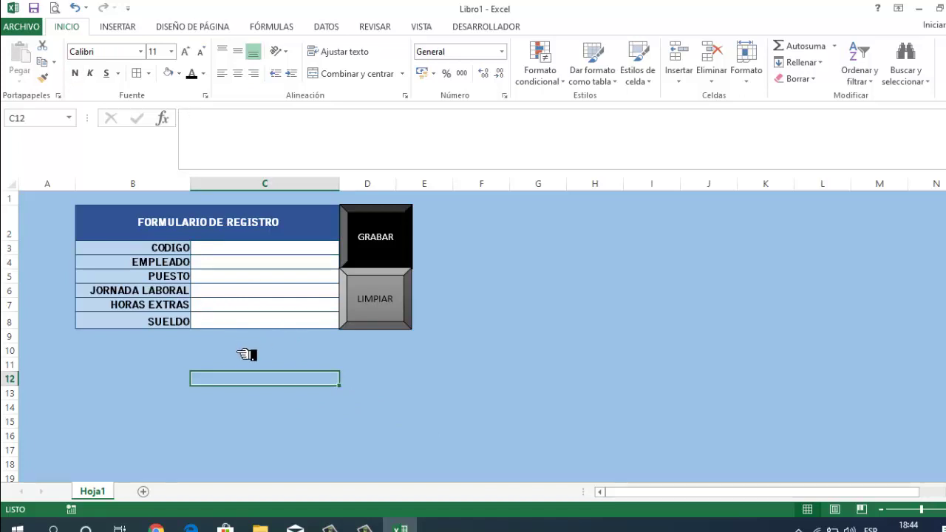
# Rename the Hoja1 sheet tab to REGISTRO.
pyautogui.press('Up')
pyautogui.press('Up')
pyautogui.press('Up')
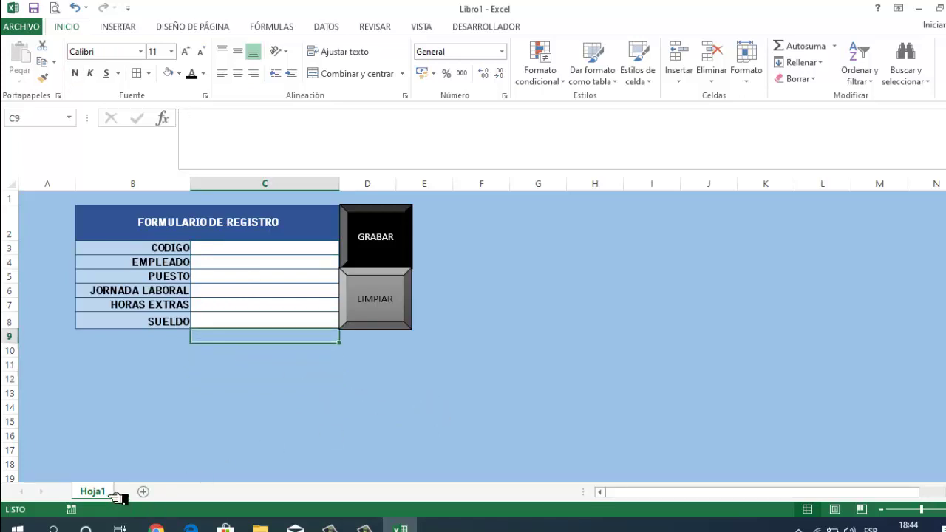
pyautogui.rightClick(111, 494)
pyautogui.click(152, 363)
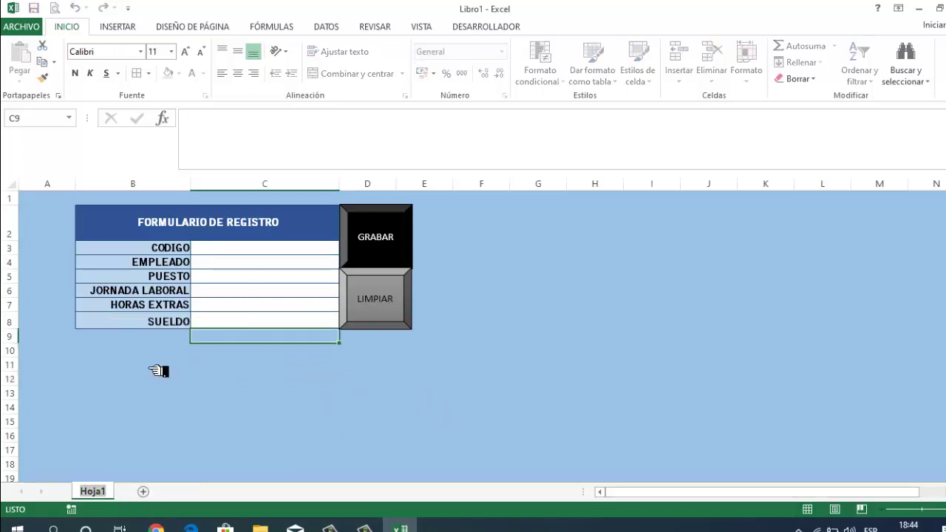
pyautogui.write('REGIS')
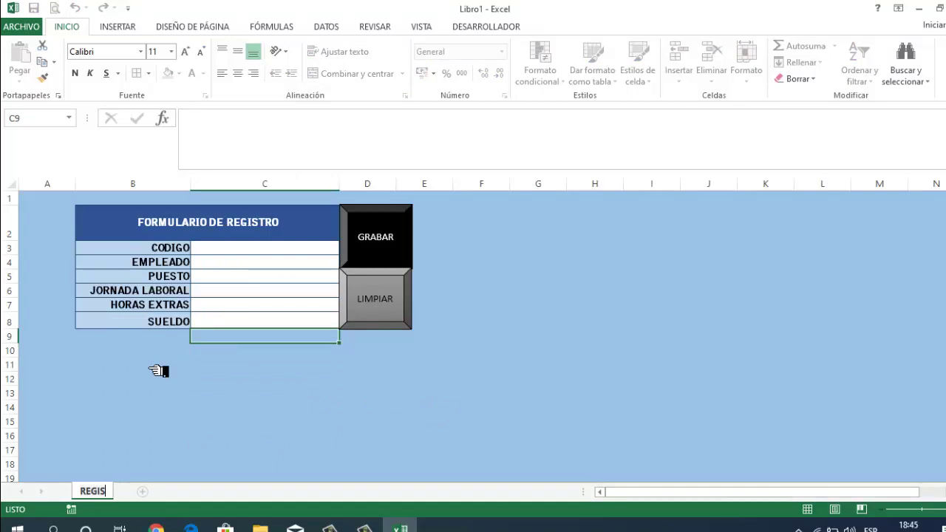
pyautogui.write('TRO')
pyautogui.press('Return')
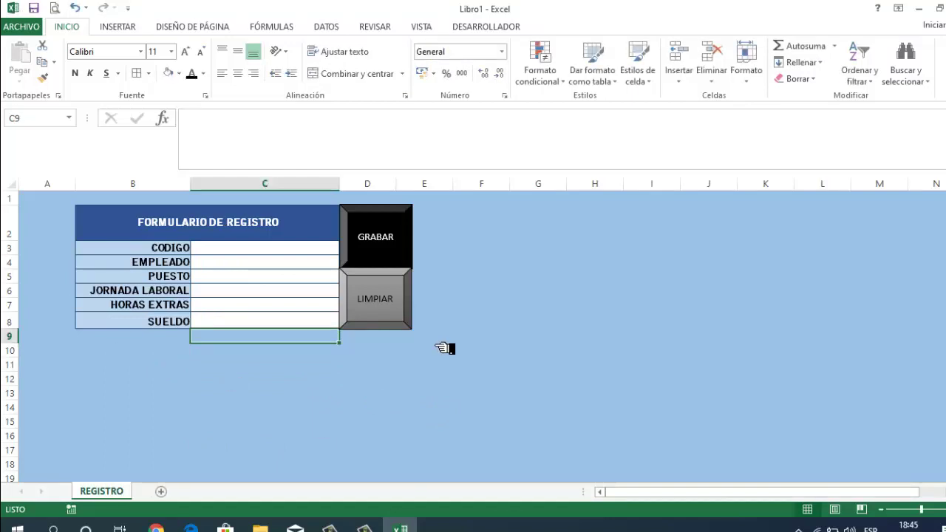
# Add a new worksheet and name it BD.
pyautogui.click(161, 493)
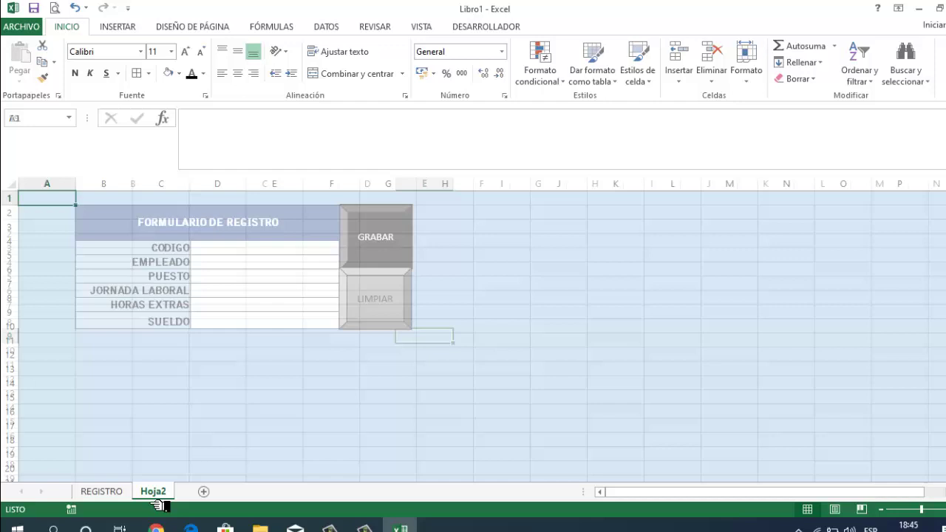
pyautogui.rightClick(158, 496)
pyautogui.click(213, 370)
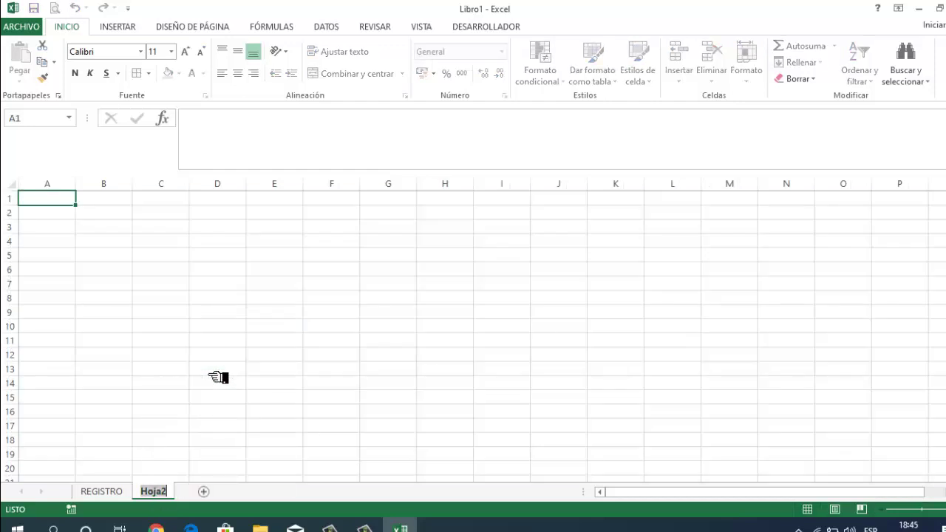
pyautogui.write('BD')
pyautogui.press('Return')
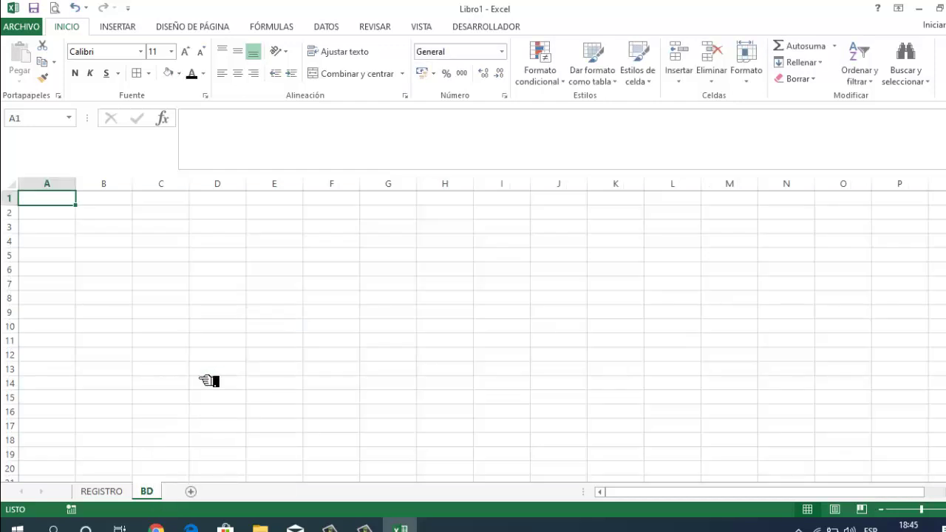
# Copy the REGISTRO labels CODIGO through SUELDO into BD's header cells A1:F1.
pyautogui.click(102, 492)
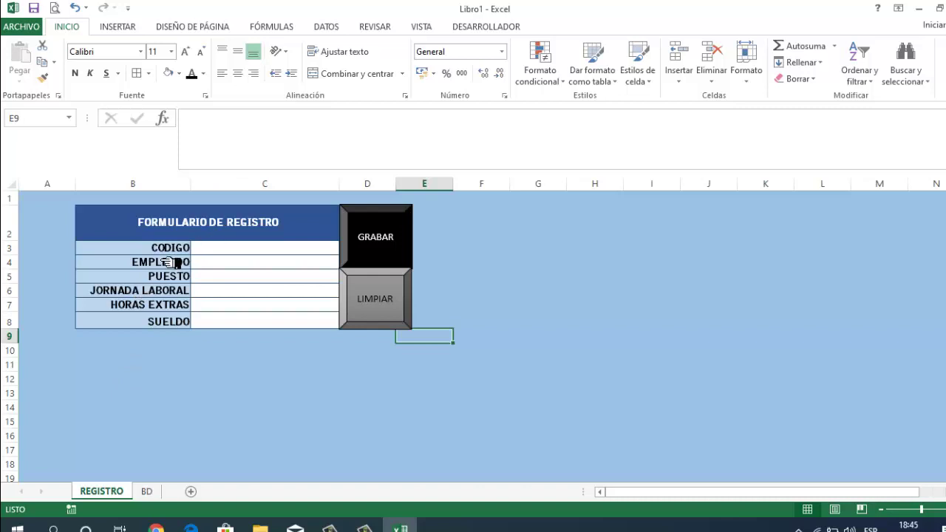
pyautogui.moveTo(170, 249); pyautogui.dragTo(172, 328)
pyautogui.hotkey('ctrl', 'c')
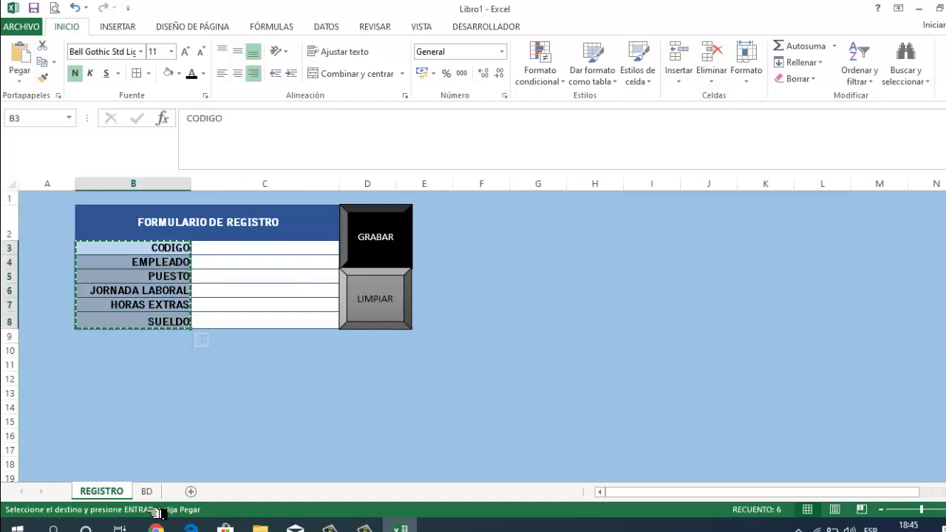
pyautogui.hotkey('ctrl', 'pagedown')
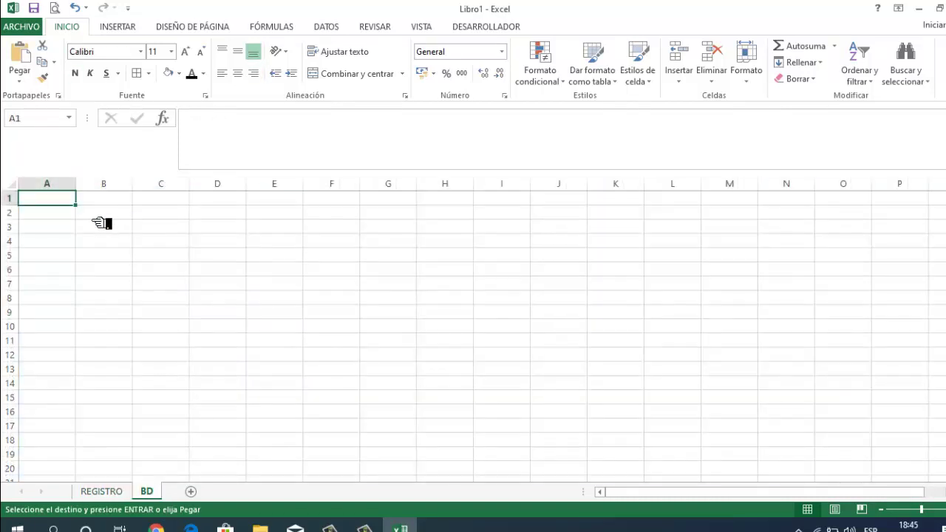
pyautogui.hotkey('ctrl', 'v')
pyautogui.press('Return')
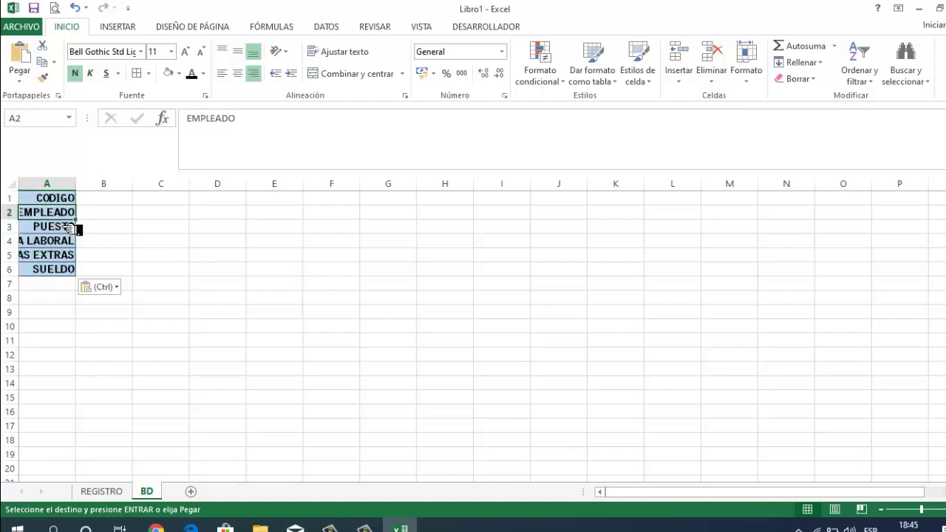
pyautogui.hotkey('ctrl', 'c')
pyautogui.click(103, 201)
pyautogui.hotkey('ctrl', 'v')
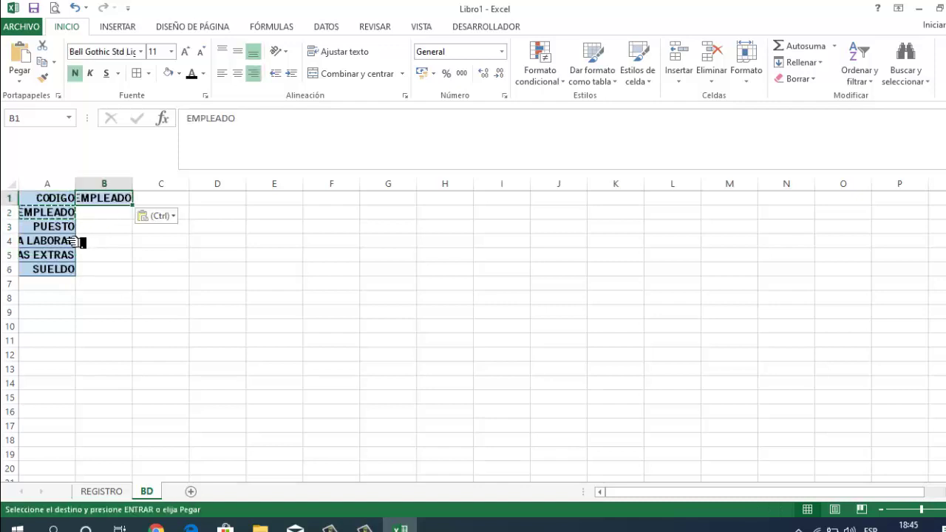
pyautogui.click(73, 233)
pyautogui.hotkey('ctrl', 'c')
pyautogui.click(161, 203)
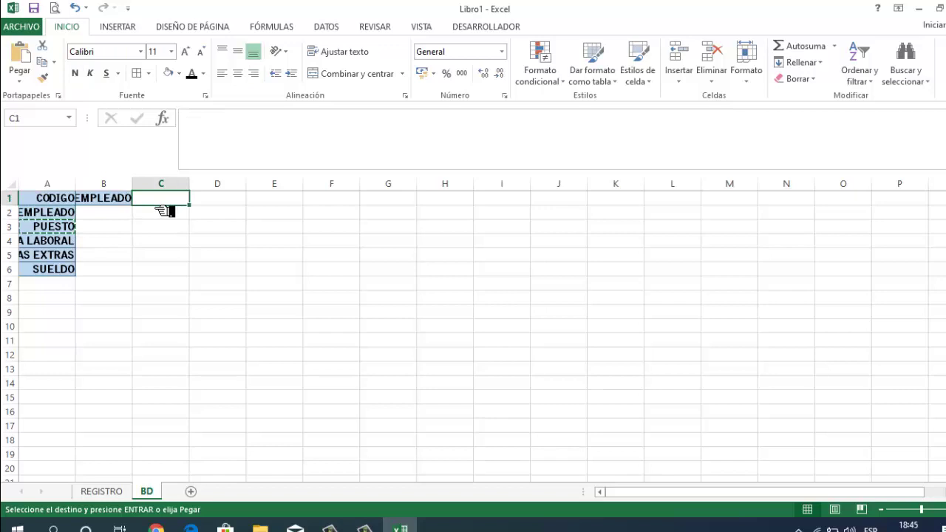
pyautogui.hotkey('ctrl', 'v')
# Make BD's header row taller and compare the headers against the REGISTRO form.
pyautogui.moveTo(25, 206); pyautogui.dragTo(26, 243)
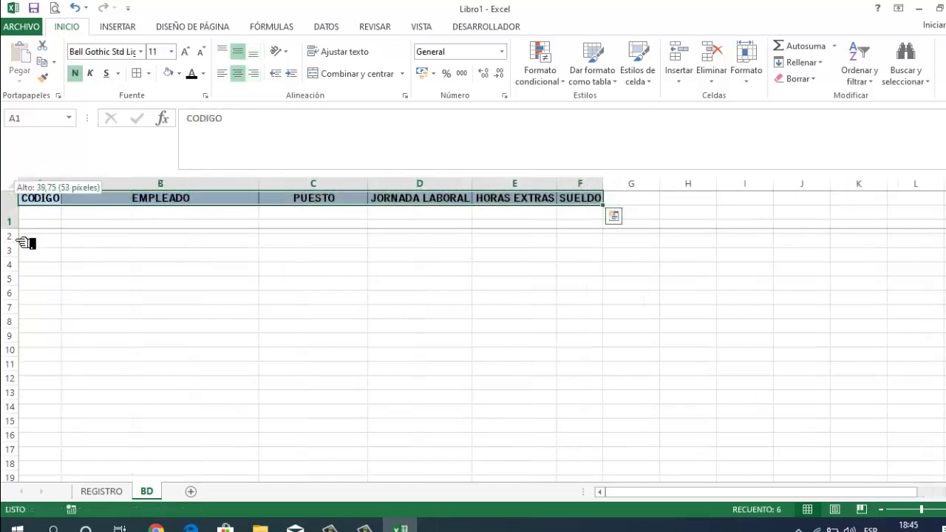
pyautogui.click(326, 355)
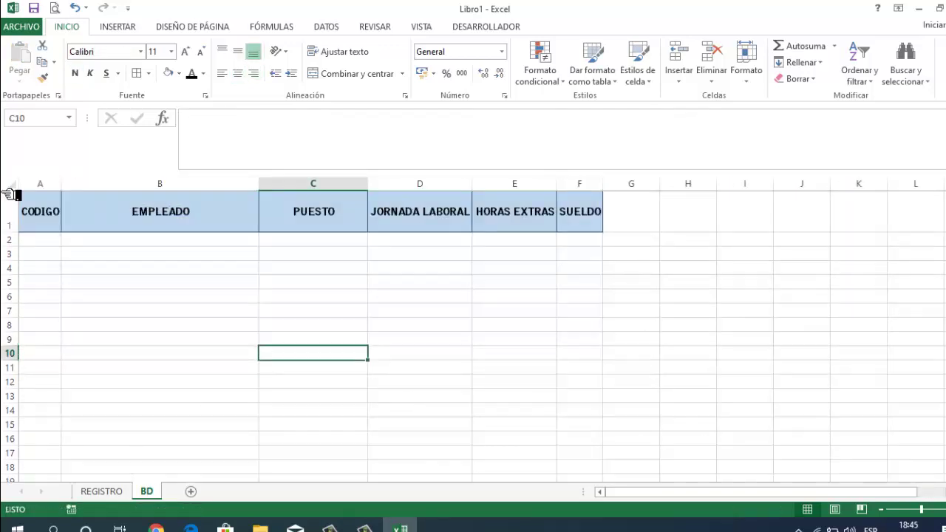
pyautogui.moveTo(57, 215); pyautogui.dragTo(575, 226)
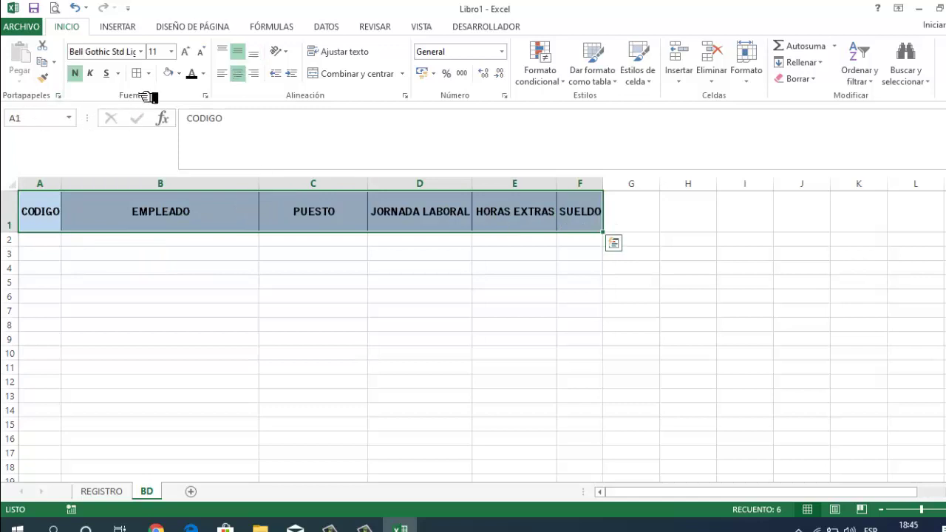
pyautogui.click(302, 326)
pyautogui.click(584, 362)
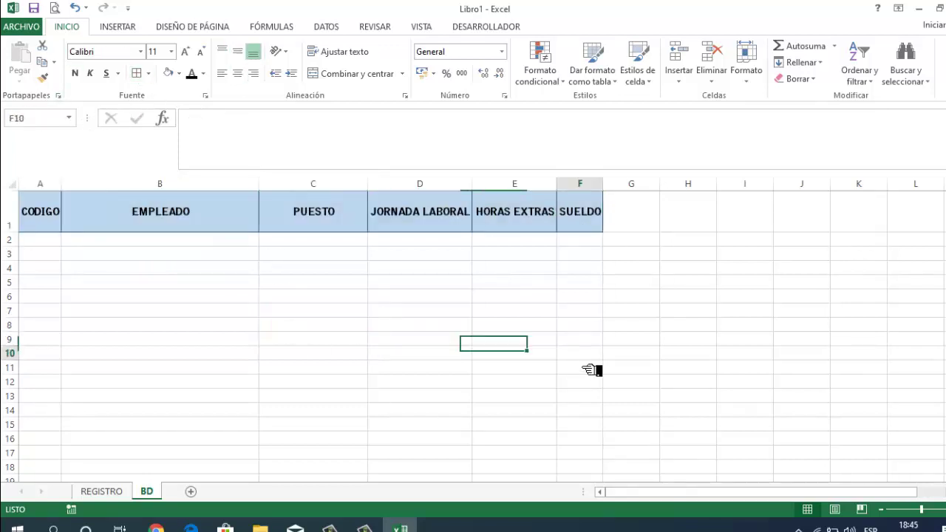
pyautogui.click(326, 296)
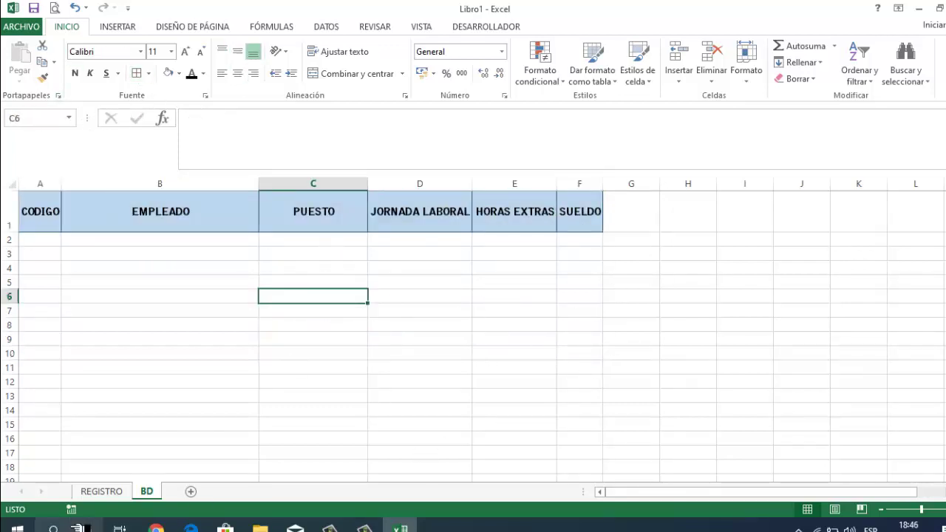
pyautogui.click(117, 493)
pyautogui.click(151, 493)
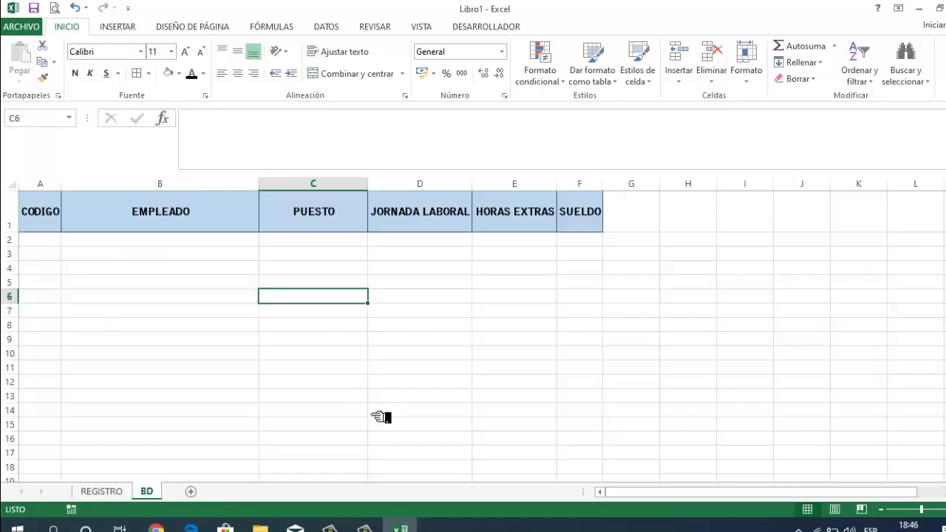
pyautogui.click(101, 491)
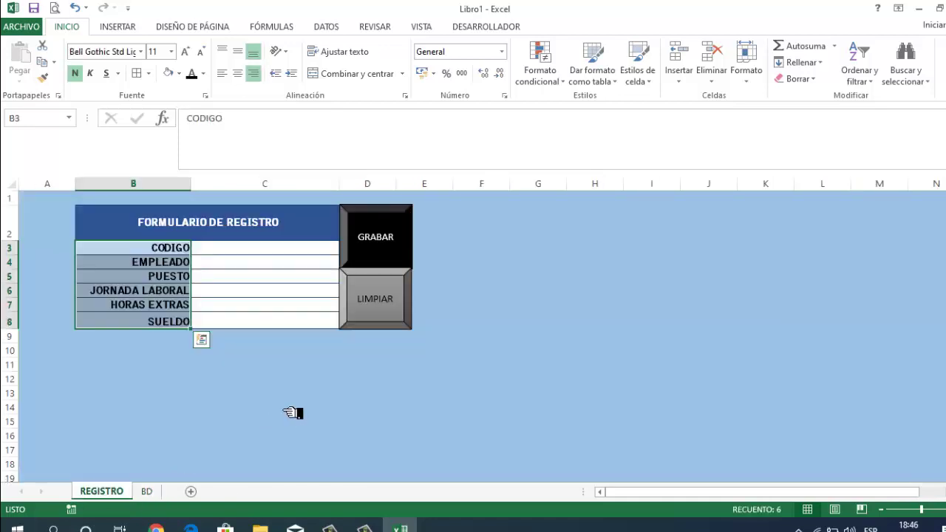
pyautogui.click(145, 495)
pyautogui.moveTo(33, 243); pyautogui.dragTo(59, 391)
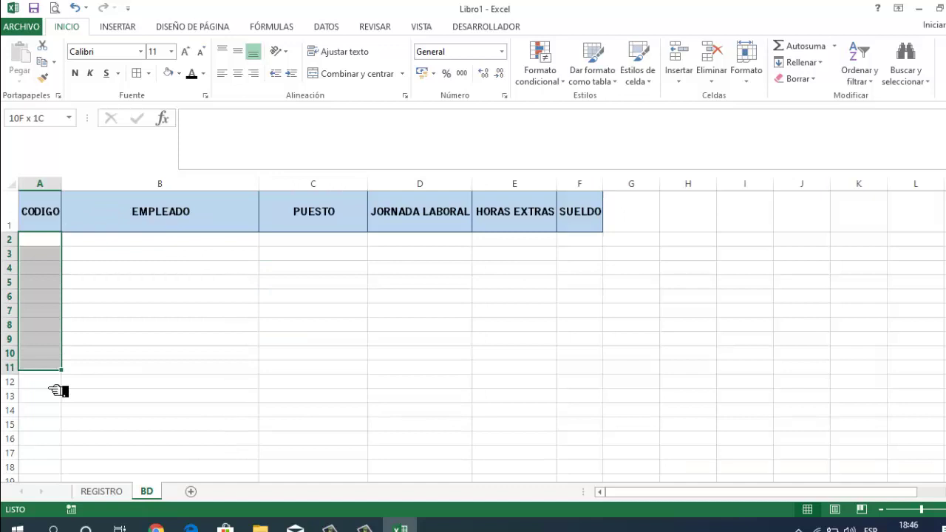
# Record a macro named GRABAR with shortcut Ctrl+Shift+G and a save-to-database description.
pyautogui.click(122, 493)
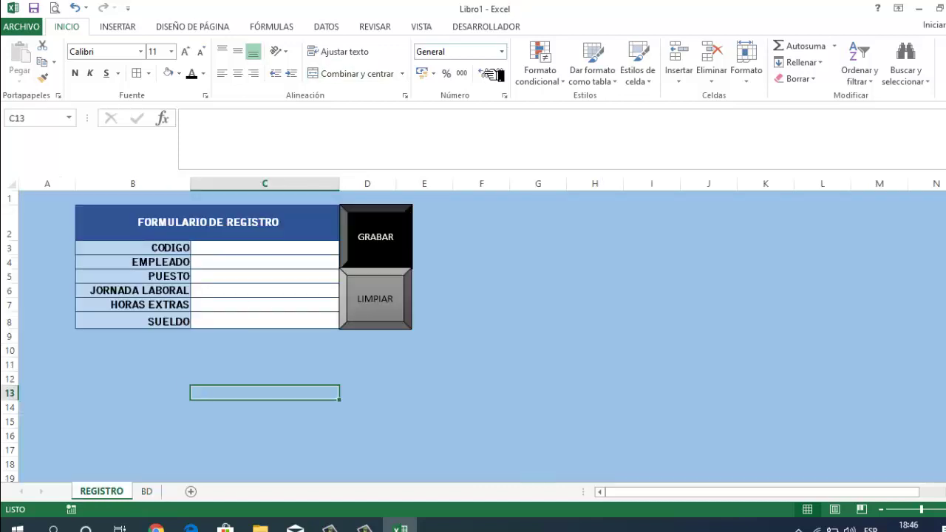
pyautogui.click(488, 30)
pyautogui.scroll(1, 435, 42)
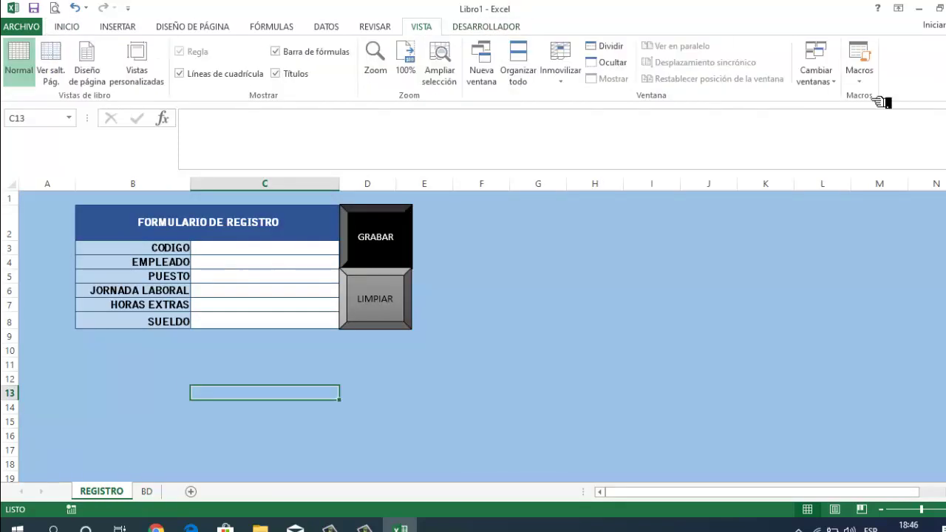
pyautogui.click(858, 77)
pyautogui.click(891, 114)
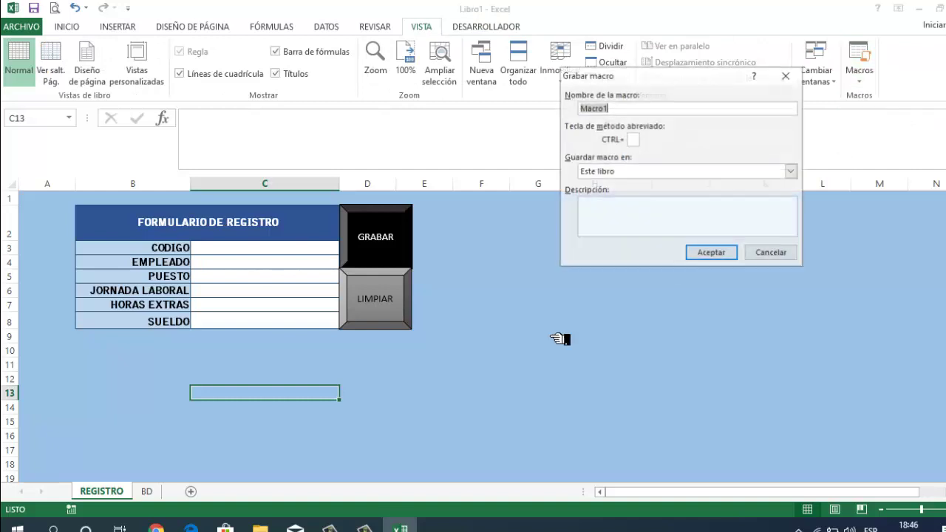
pyautogui.write('GRABAR')
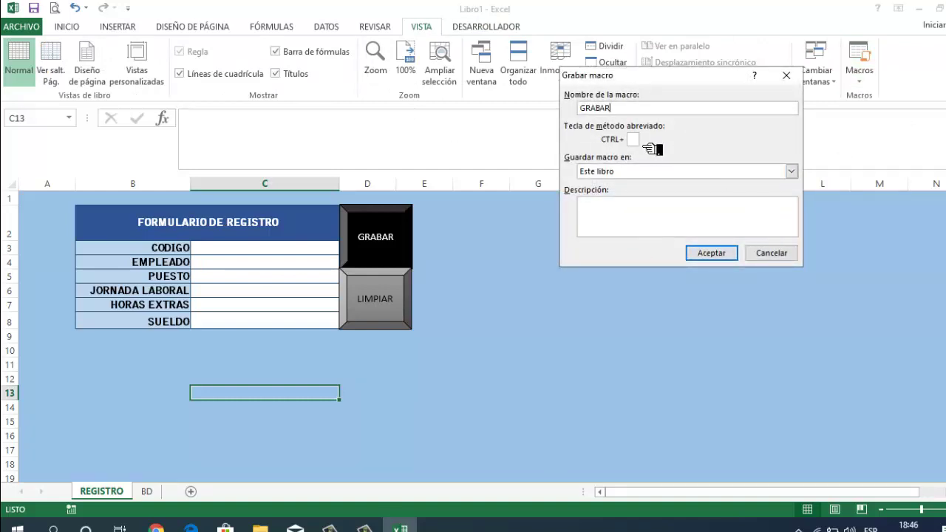
pyautogui.hotkey('shift', 'g')
pyautogui.write('CON ESTA MACRO GRABO LOS DATOS EN LA BASE DE DATOS.')
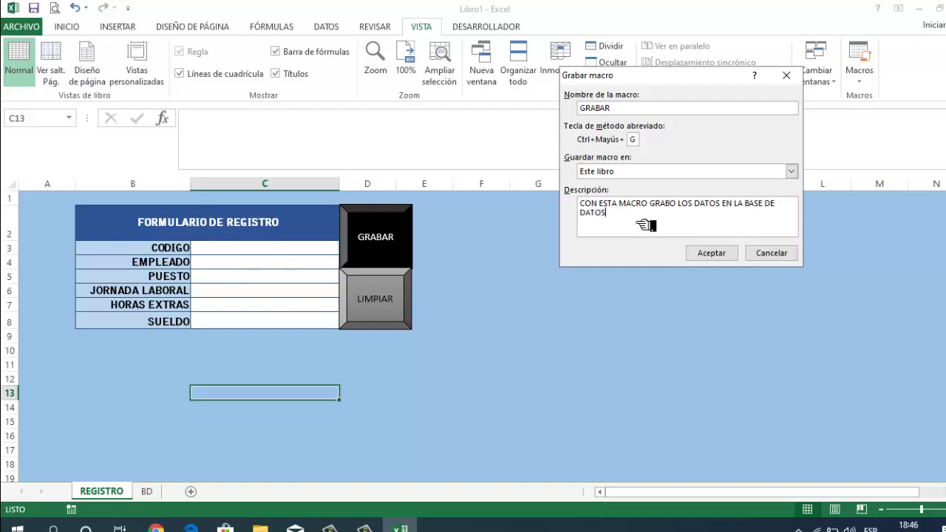
pyautogui.click(715, 254)
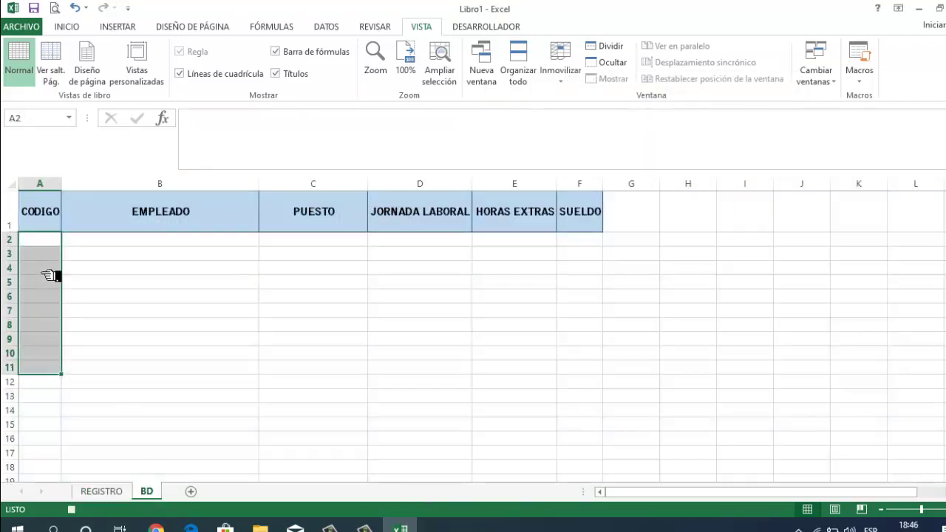
# Insert an entire blank row at A2 on BD and reset it to default height.
pyautogui.moveTo(43, 275); pyautogui.dragTo(53, 248)
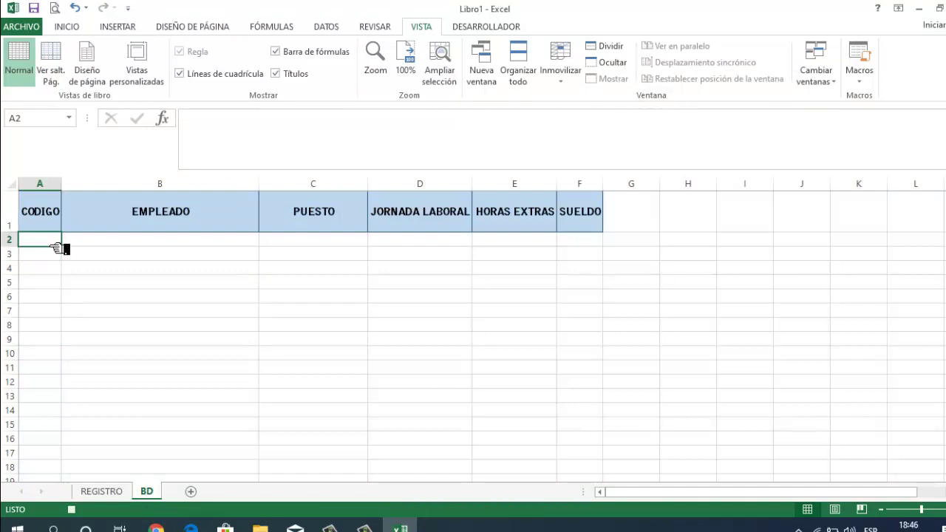
pyautogui.rightClick(56, 247)
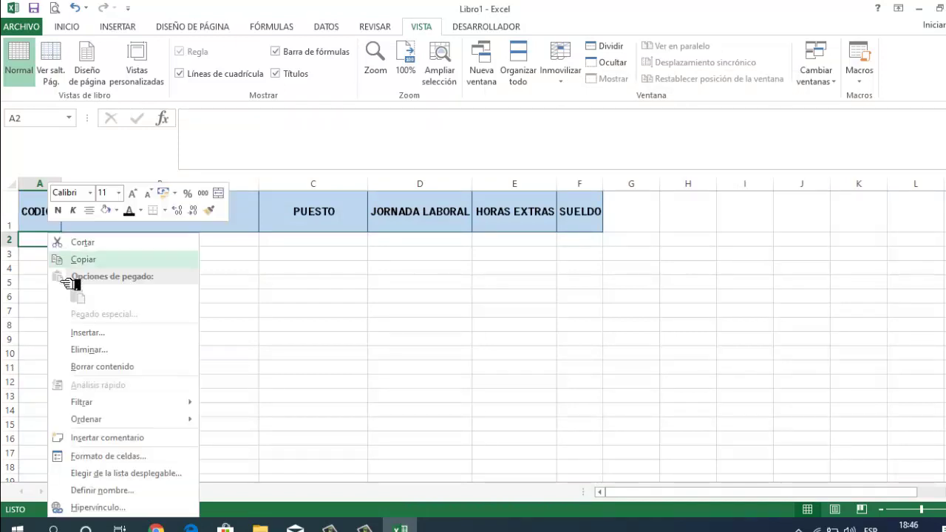
pyautogui.click(96, 345)
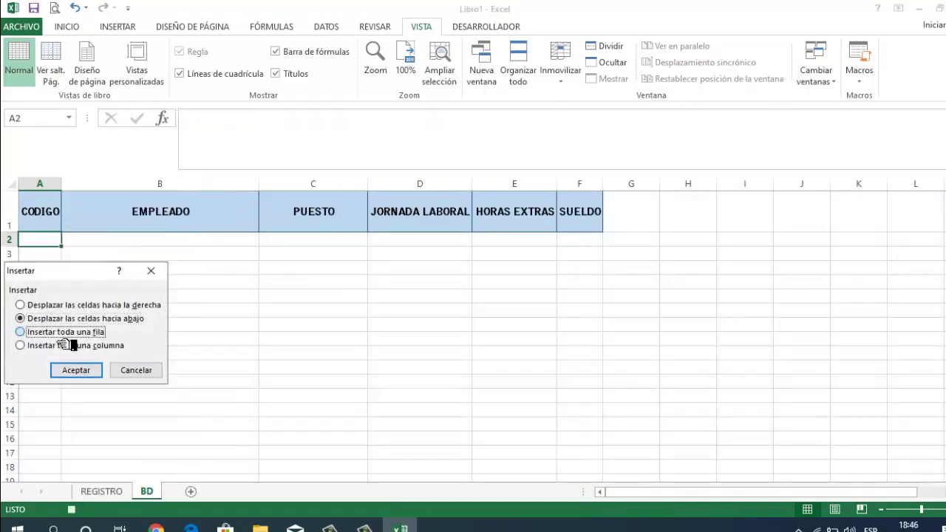
pyautogui.click(68, 332)
pyautogui.click(83, 376)
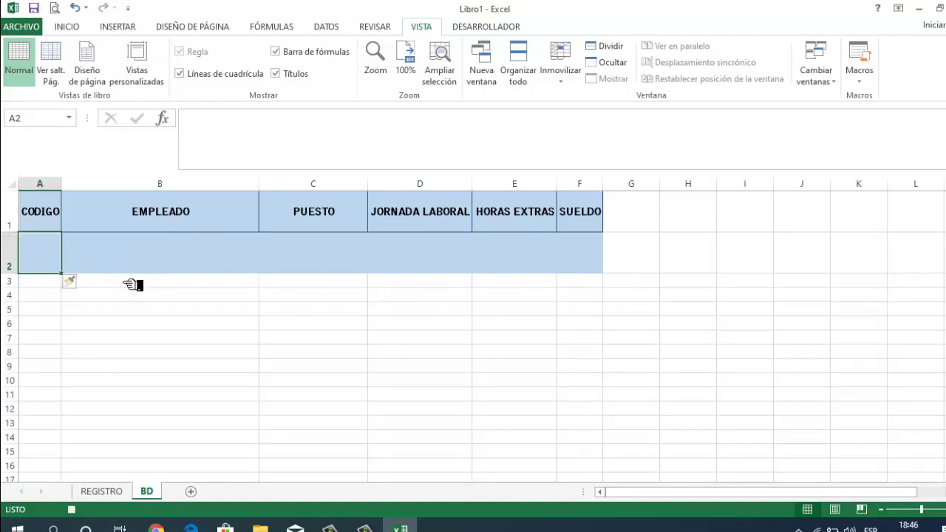
pyautogui.moveTo(16, 275); pyautogui.dragTo(24, 265)
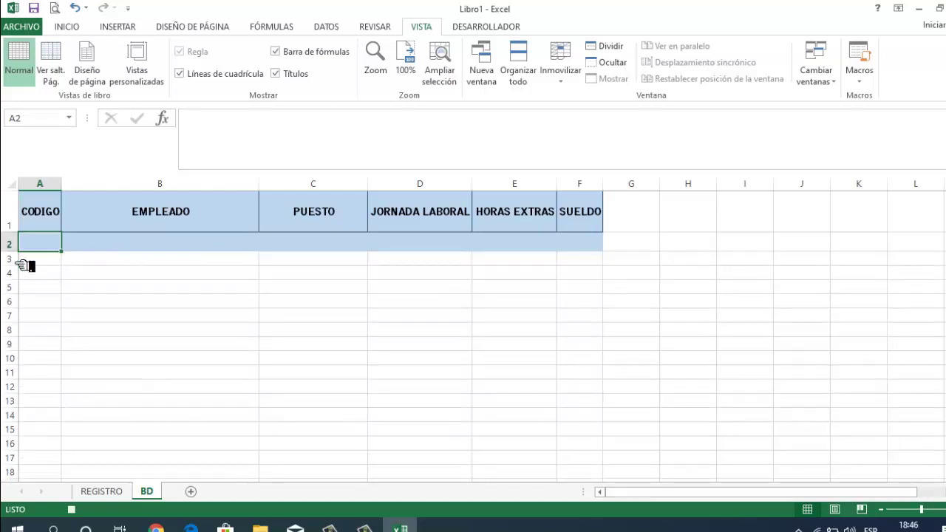
pyautogui.doubleClick(26, 264)
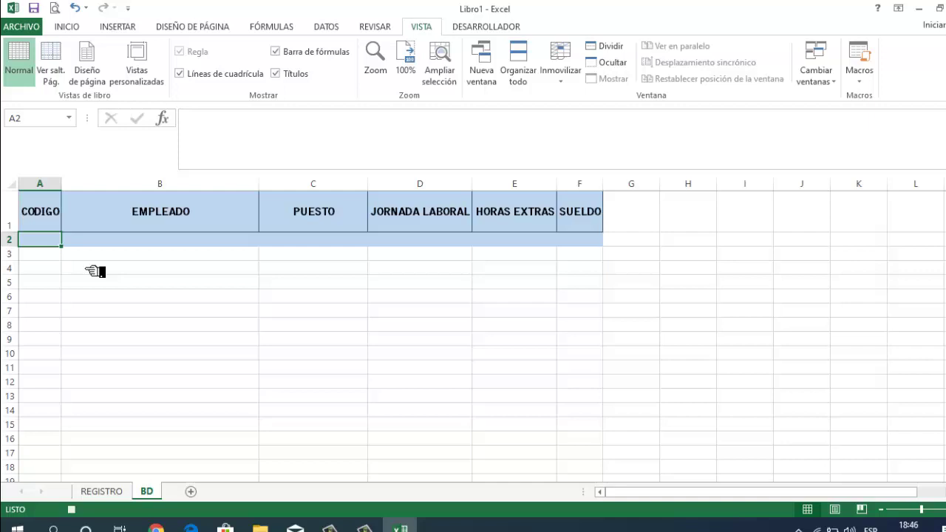
# Copy the form's entry cells C3:C8 on the REGISTRO sheet.
pyautogui.click(119, 493)
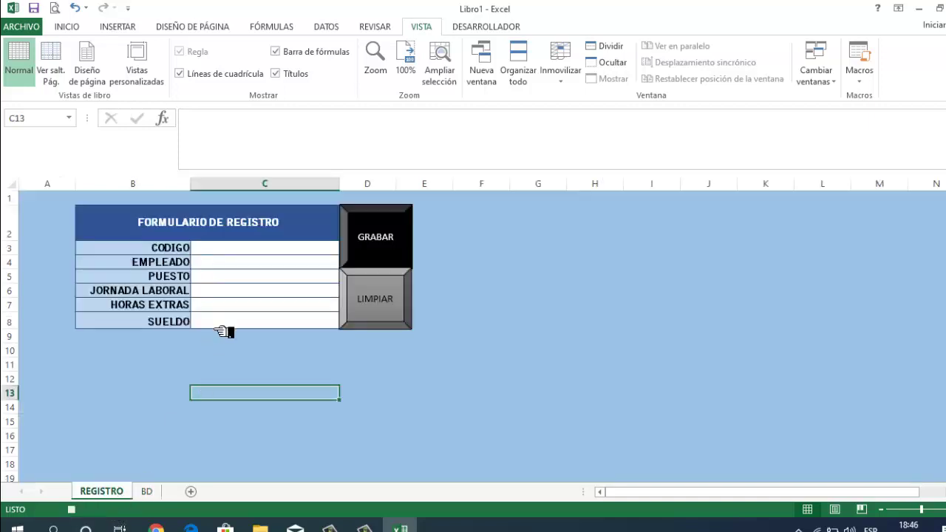
pyautogui.moveTo(270, 248); pyautogui.dragTo(268, 324)
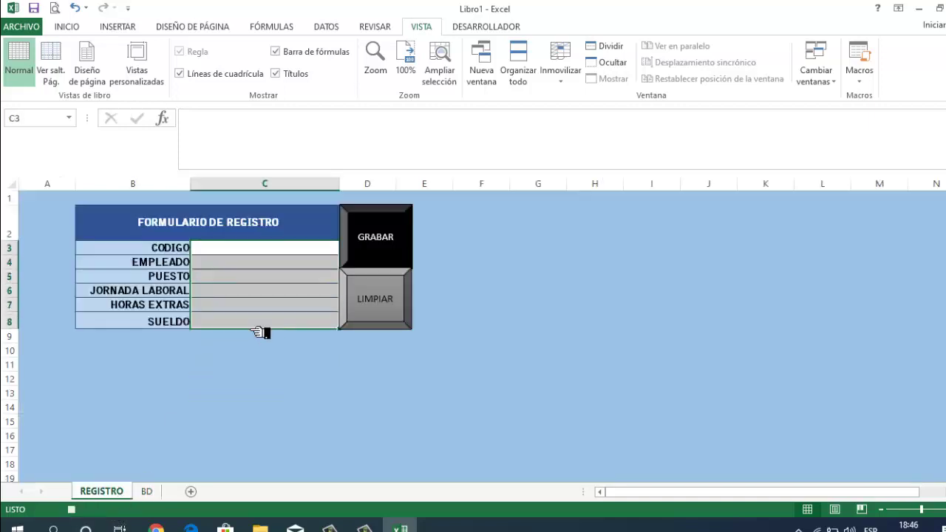
pyautogui.rightClick(253, 275)
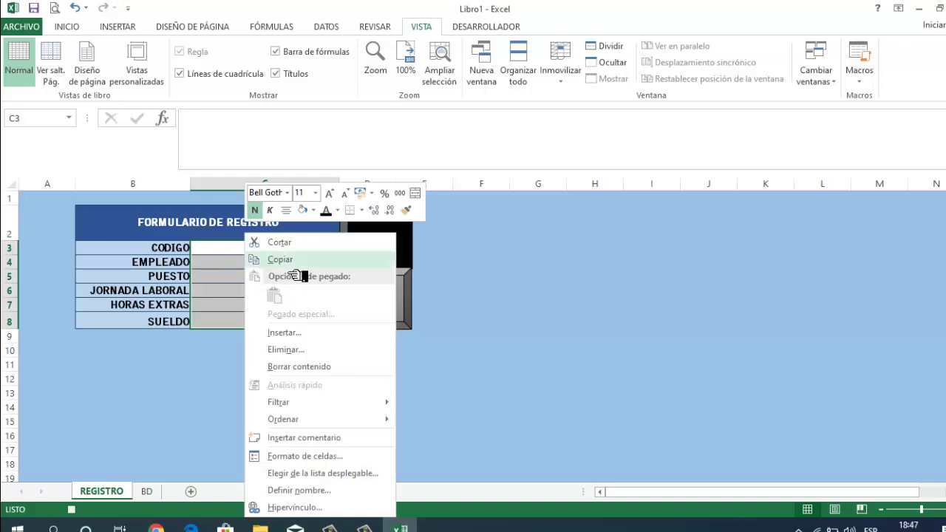
pyautogui.click(272, 259)
# Paste the copied cells transposed across BD row 2 starting at A2.
pyautogui.click(147, 492)
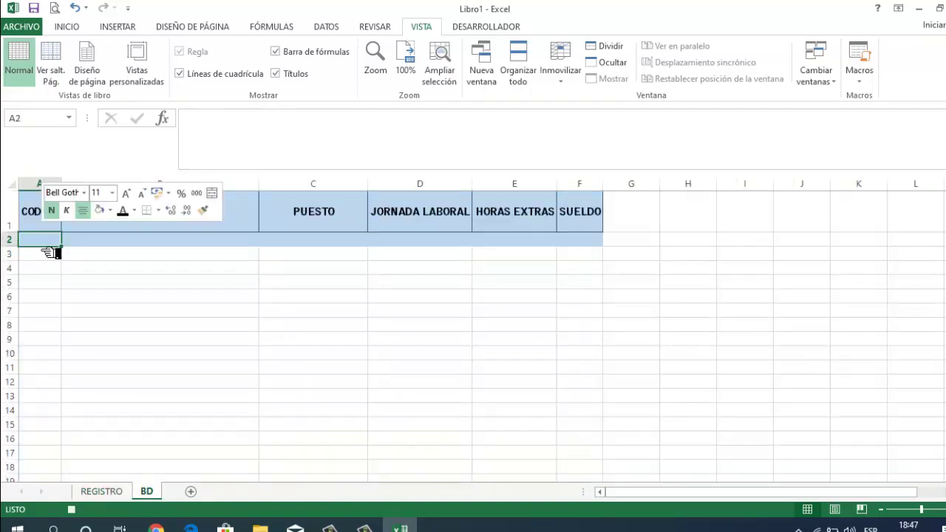
pyautogui.rightClick(43, 238)
pyautogui.click(85, 321)
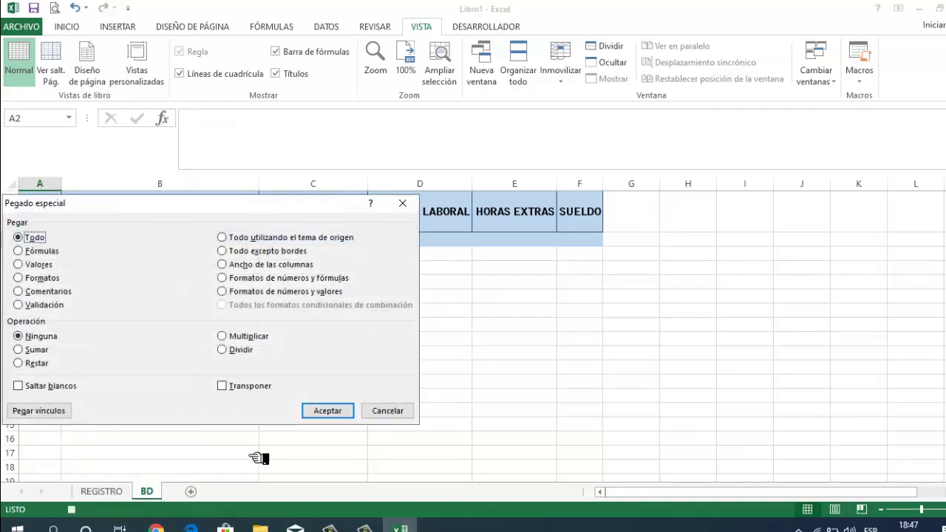
pyautogui.click(223, 386)
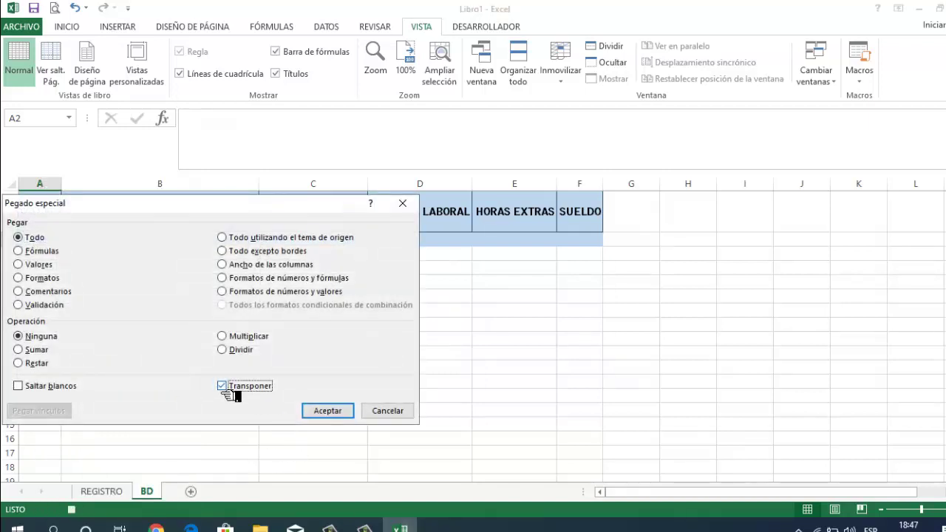
pyautogui.click(339, 416)
pyautogui.click(306, 297)
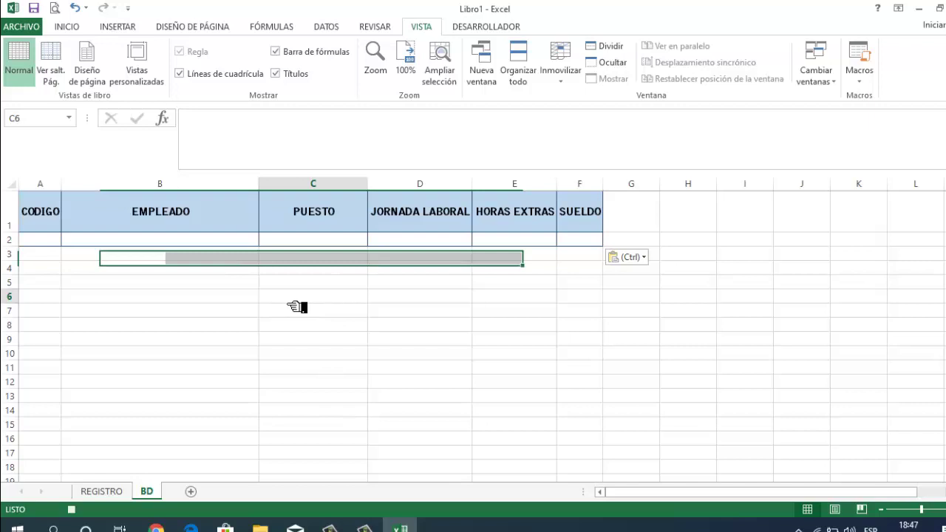
pyautogui.moveTo(41, 239); pyautogui.dragTo(581, 240)
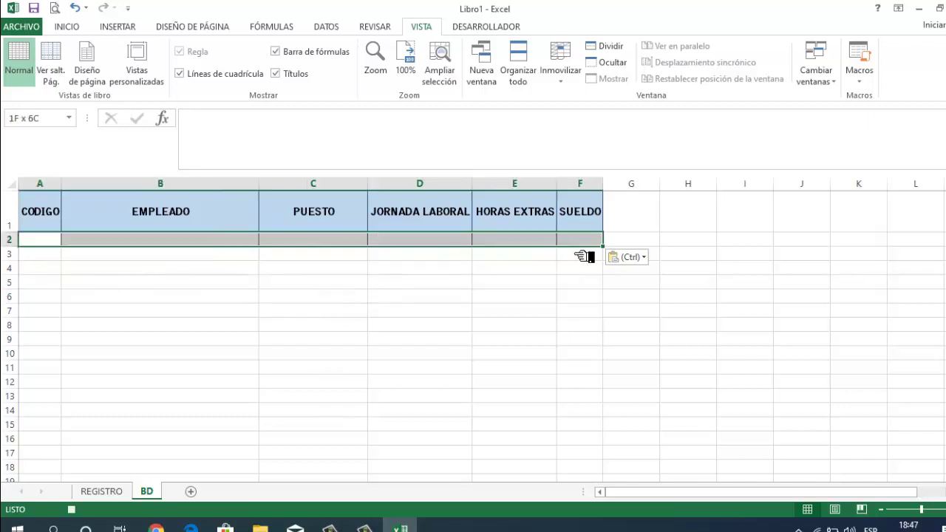
pyautogui.click(313, 325)
# On REGISTRO, cancel the copy marking, select C3, and stop macro recording.
pyautogui.hotkey('ctrl', 'pageup')
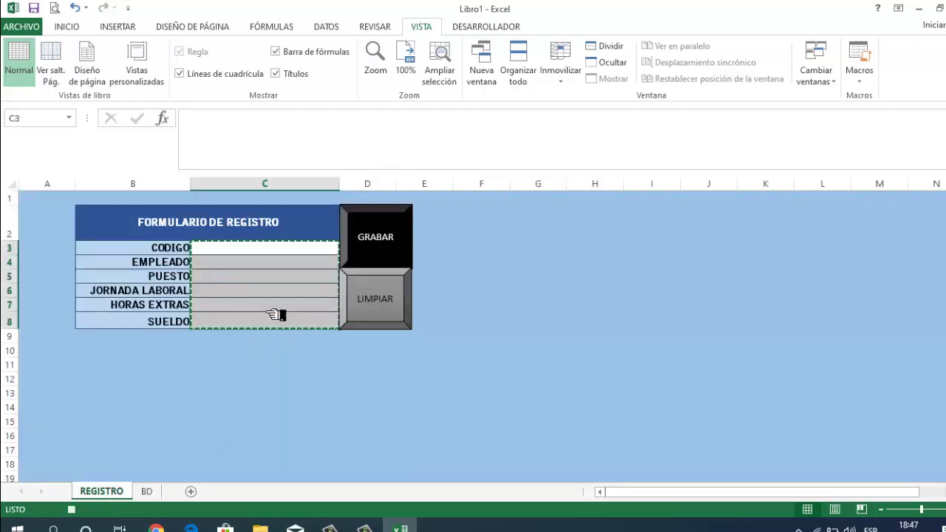
pyautogui.click(496, 293)
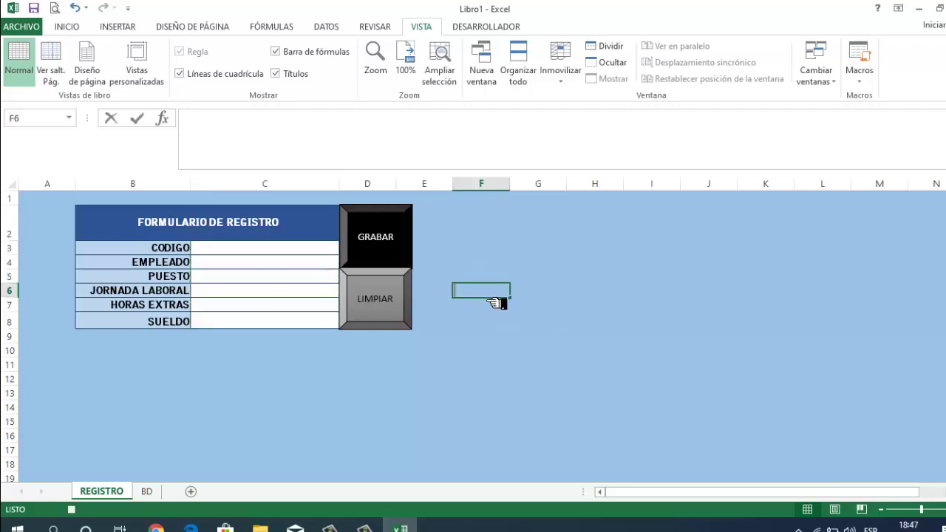
pyautogui.click(265, 261)
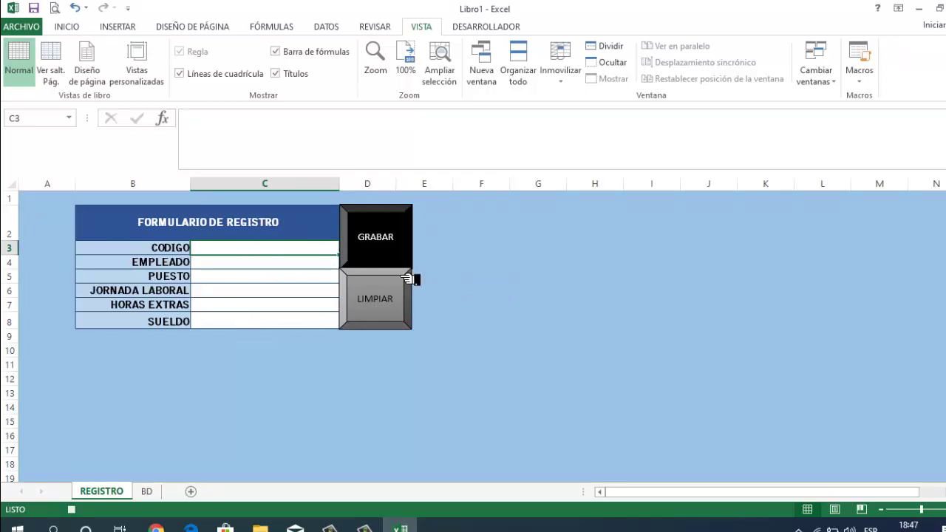
pyautogui.click(859, 74)
pyautogui.click(880, 113)
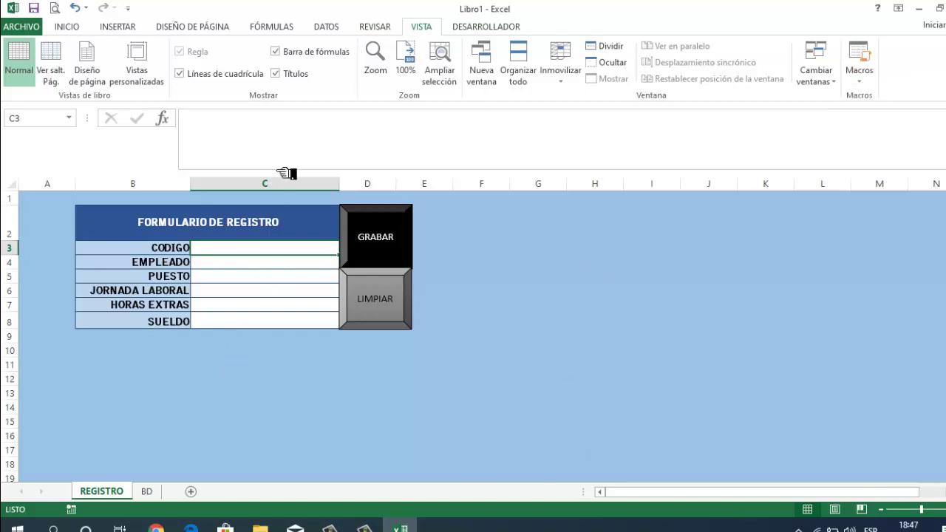
pyautogui.write('23')
pyautogui.press('Return')
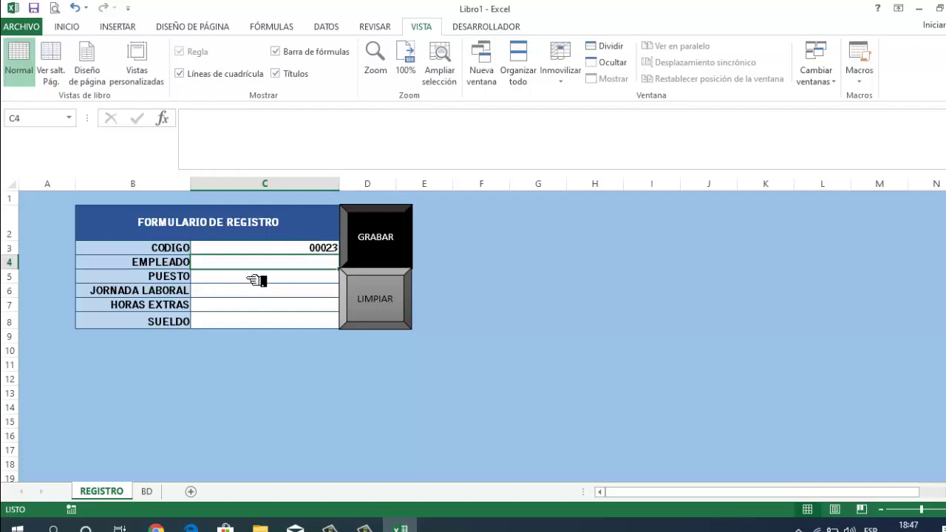
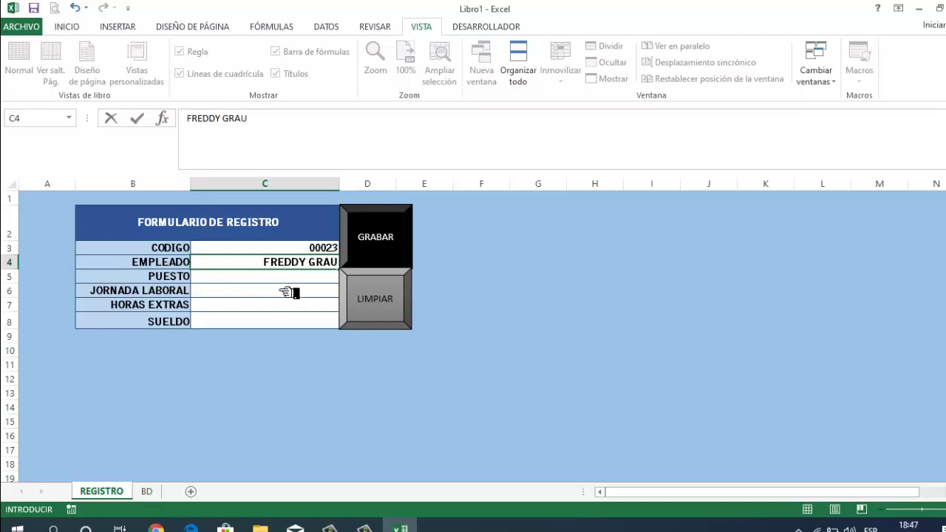
pyautogui.press('Return')
pyautogui.write('GEREN')
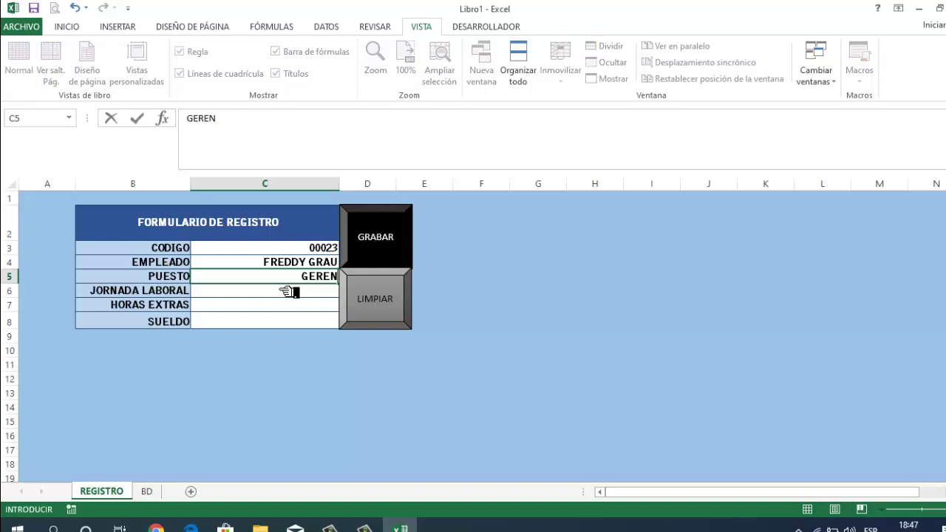
pyautogui.write('E')
pyautogui.press('Return')
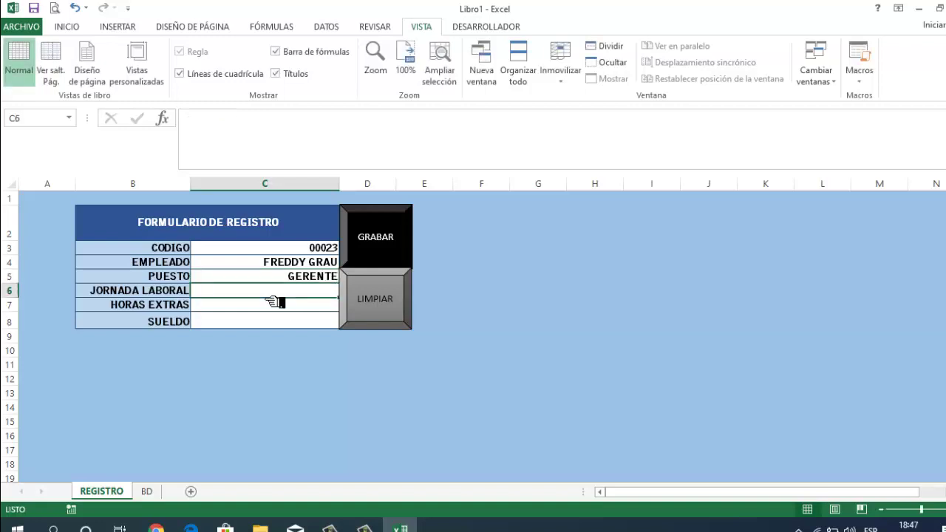
# Enter 40 working hours, 5 overtime hours and a 30000 salary.
pyautogui.write('40')
pyautogui.press('Return')
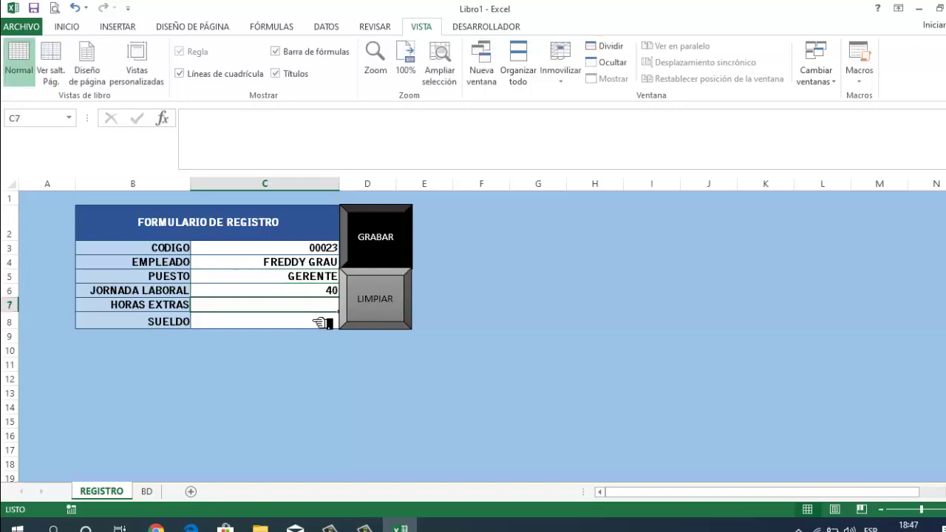
pyautogui.write('5')
pyautogui.press('Return')
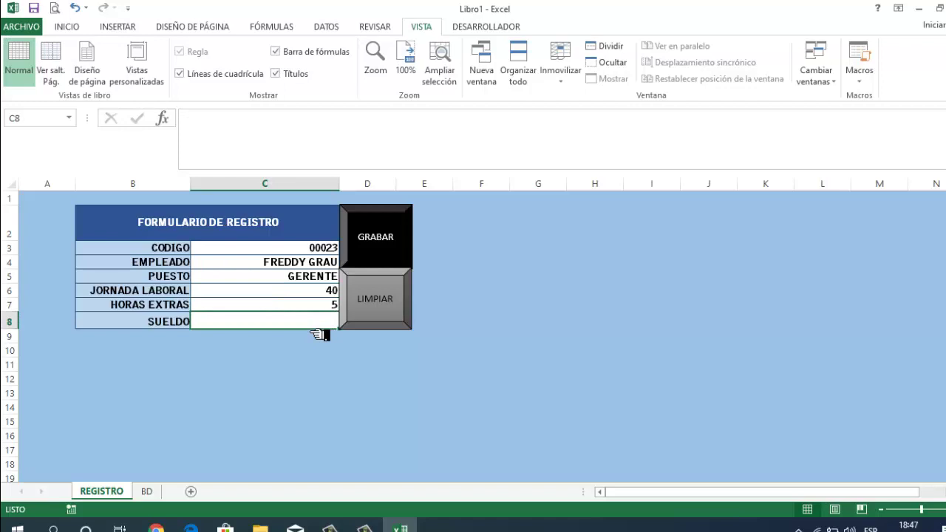
pyautogui.write('30000')
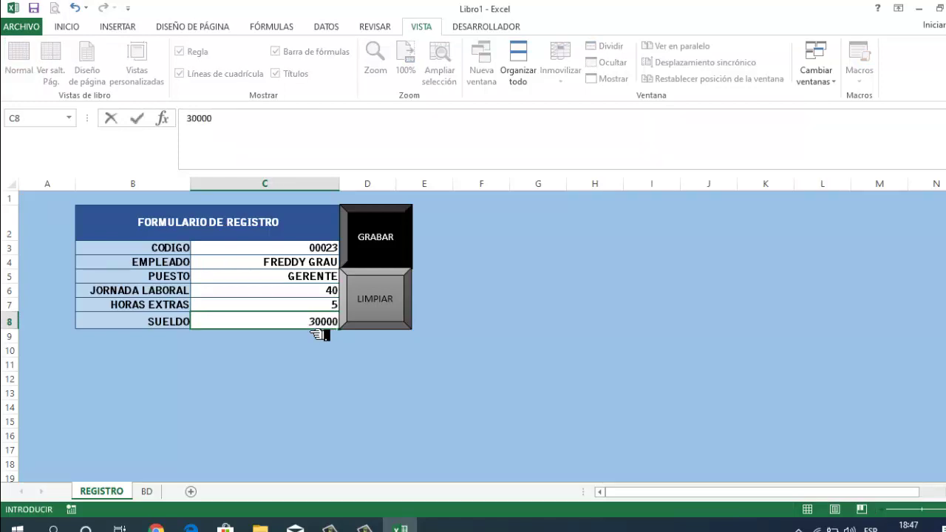
pyautogui.press('BackSpace')
pyautogui.click(444, 379)
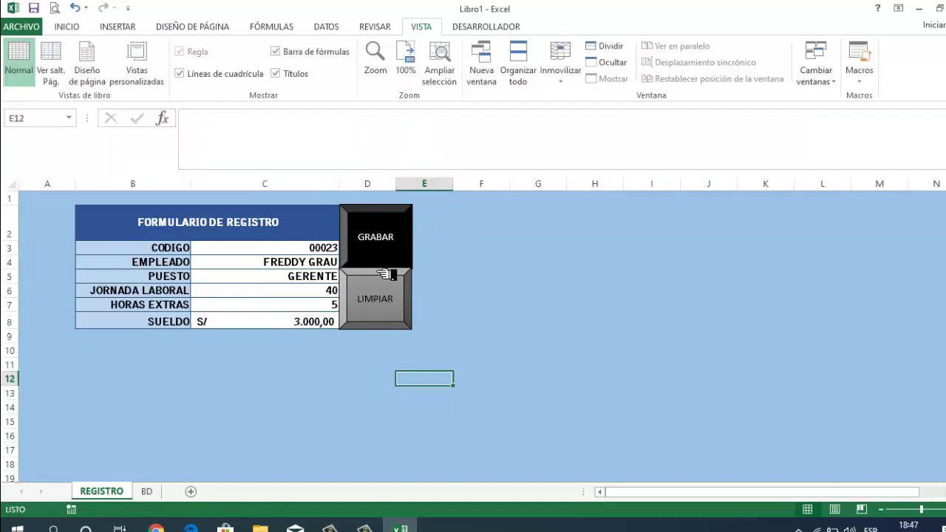
# Assign the GRABAR macro from this workbook to the GRABAR shape.
pyautogui.keyDown('ctrl'); pyautogui.click(397, 221); pyautogui.keyUp('ctrl')
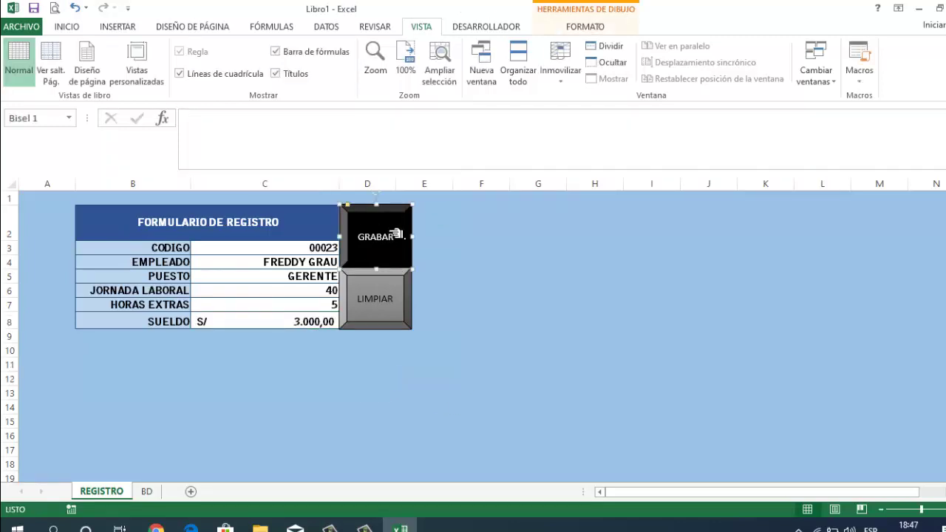
pyautogui.rightClick(400, 231)
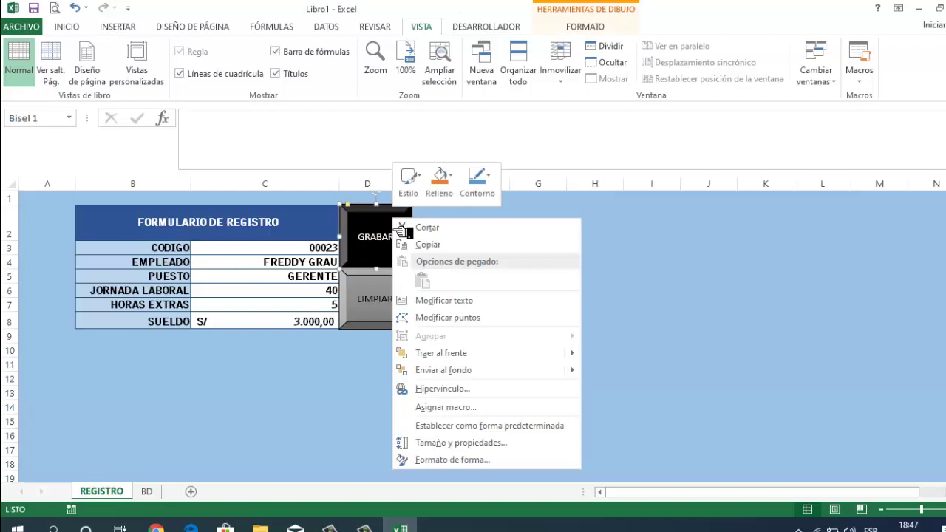
pyautogui.click(443, 411)
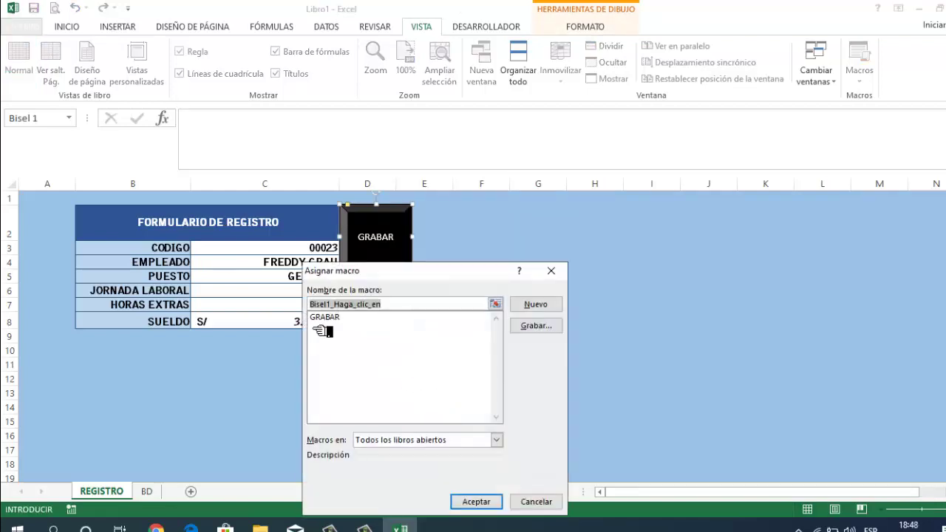
pyautogui.click(326, 318)
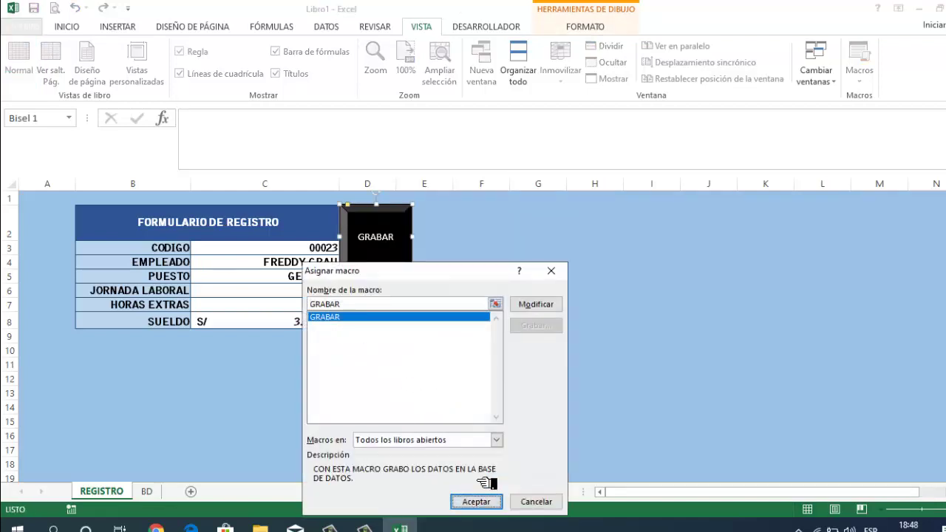
pyautogui.click(497, 440)
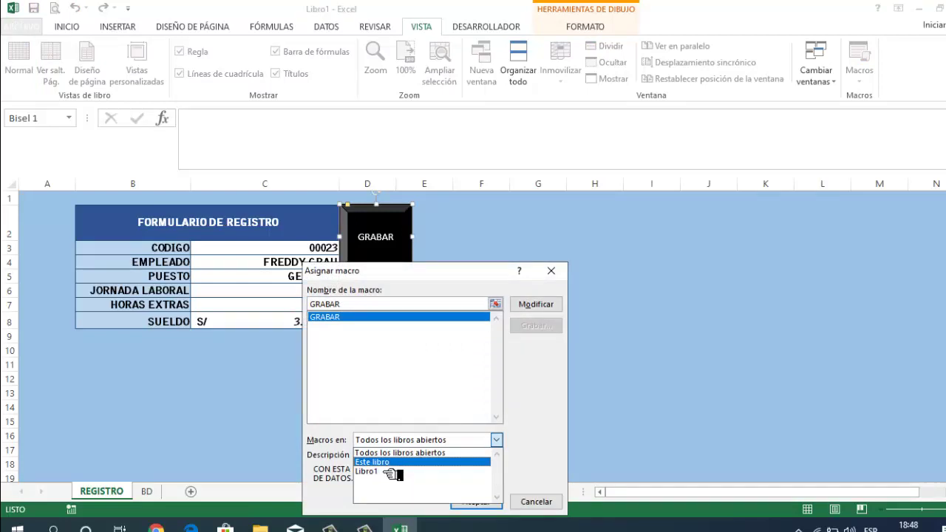
pyautogui.click(384, 465)
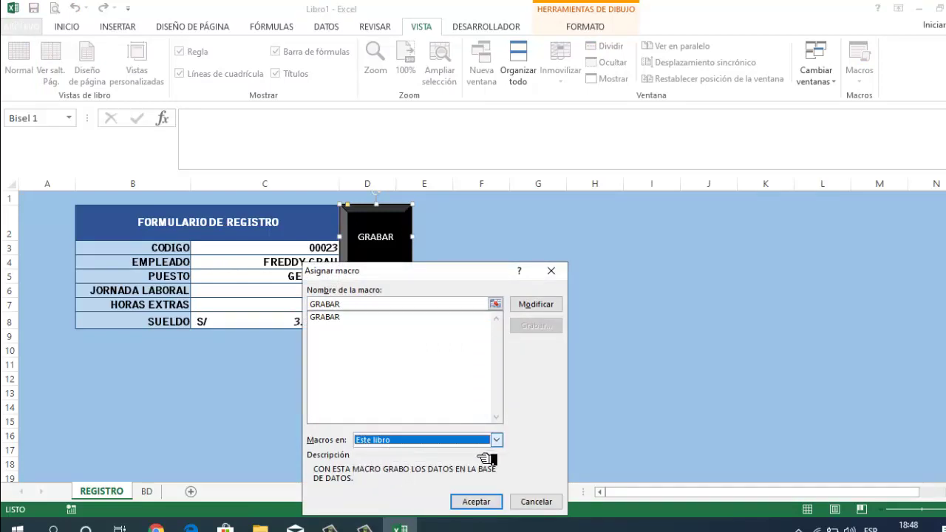
pyautogui.click(476, 502)
pyautogui.click(377, 418)
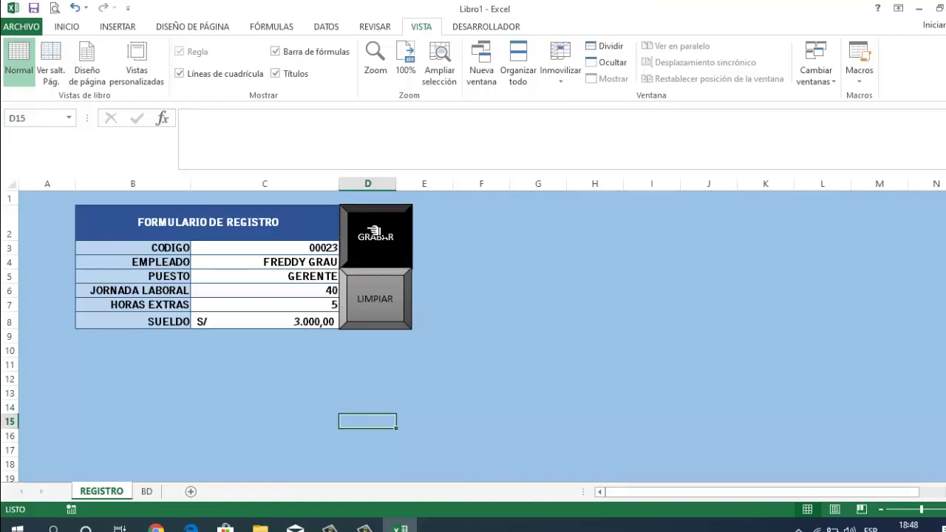
pyautogui.click(382, 248)
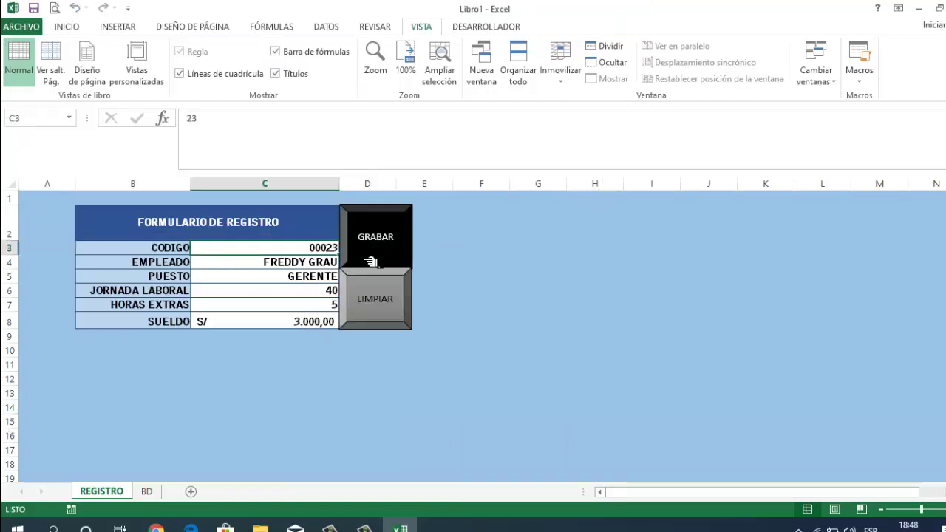
pyautogui.click(157, 499)
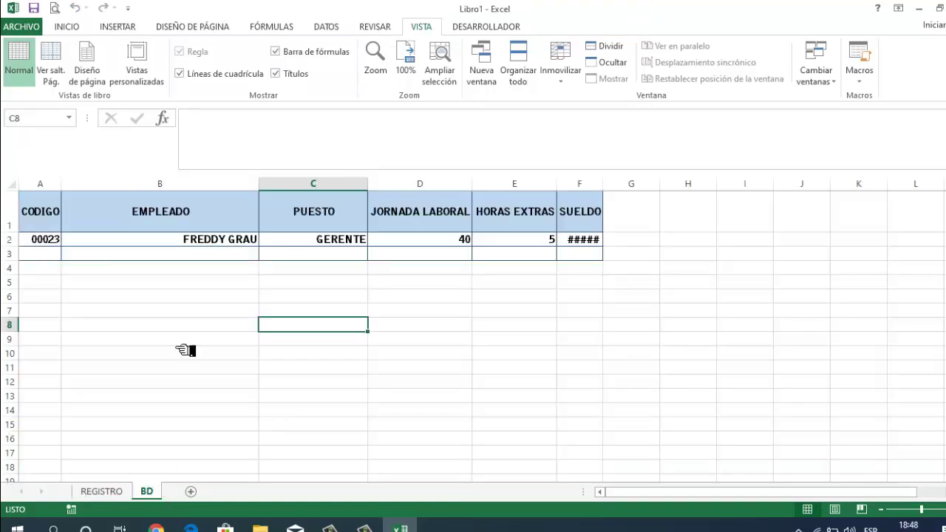
pyautogui.moveTo(46, 241); pyautogui.dragTo(591, 242)
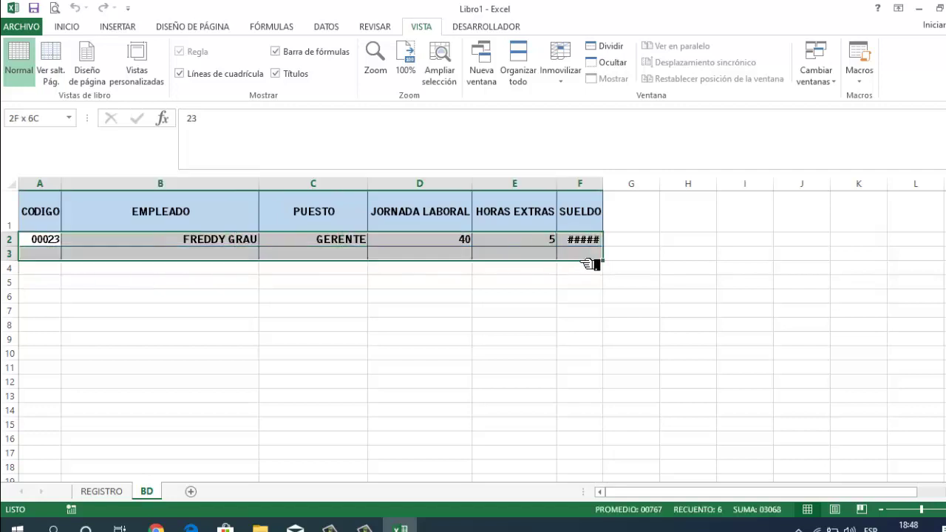
pyautogui.doubleClick(605, 191)
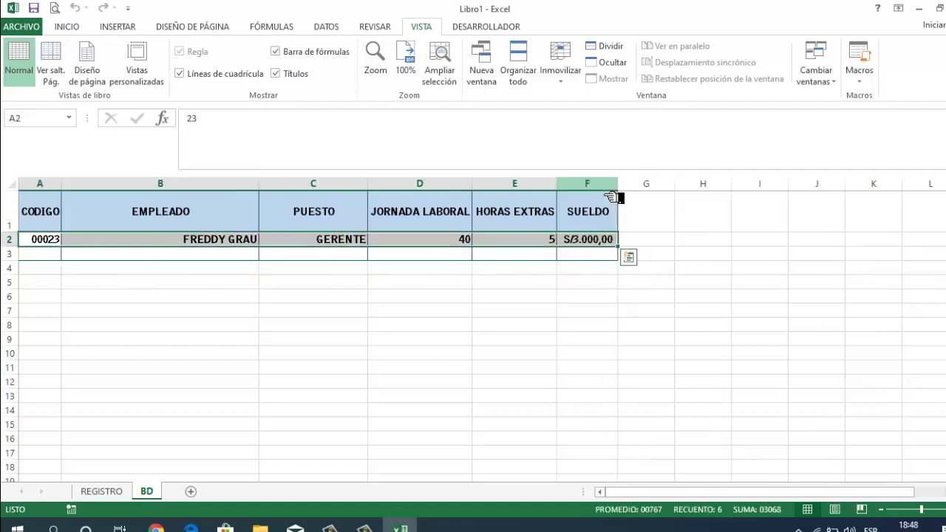
pyautogui.click(550, 367)
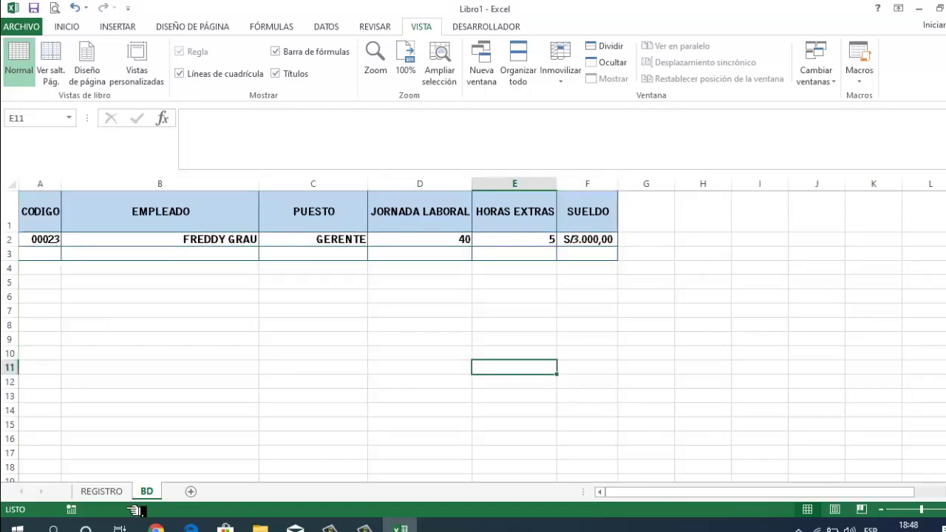
pyautogui.click(103, 492)
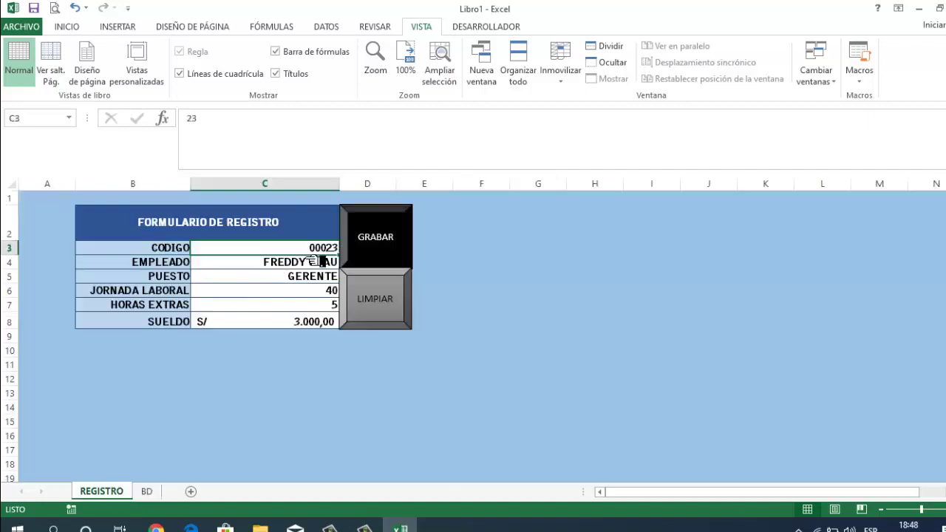
pyautogui.write('34')
pyautogui.press('Return')
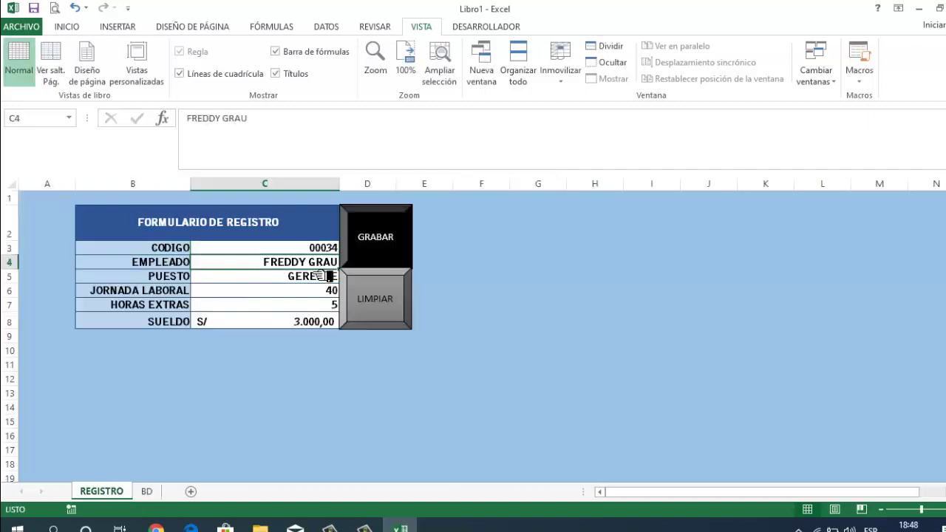
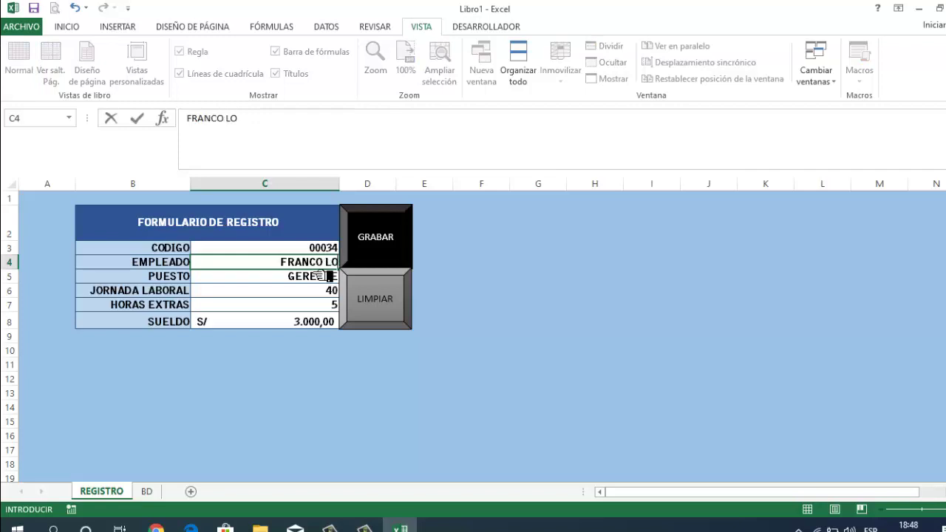
pyautogui.click(603, 337)
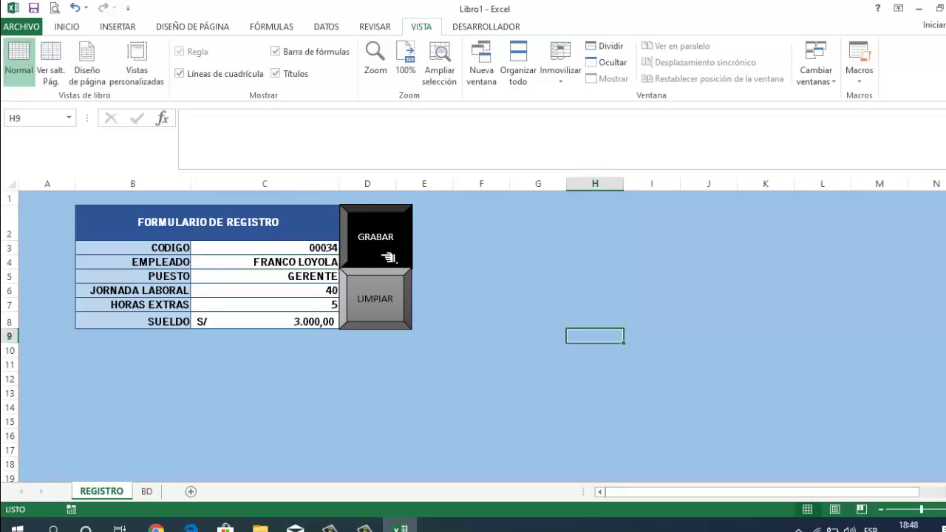
pyautogui.click(307, 329)
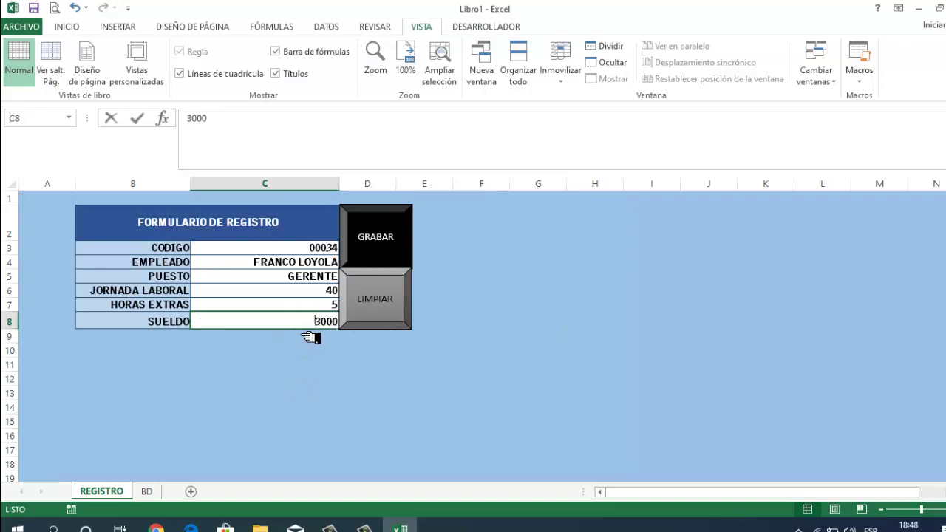
pyautogui.write('200')
pyautogui.press('Return')
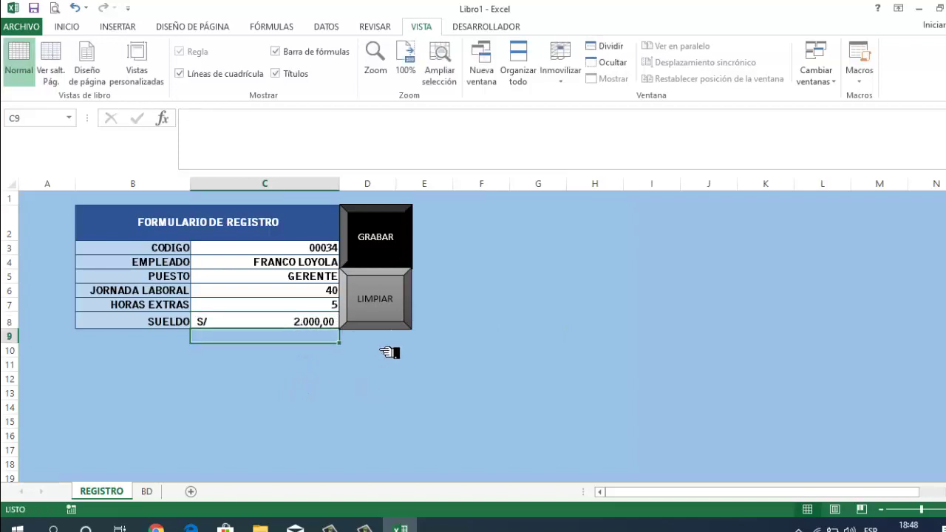
pyautogui.click(382, 253)
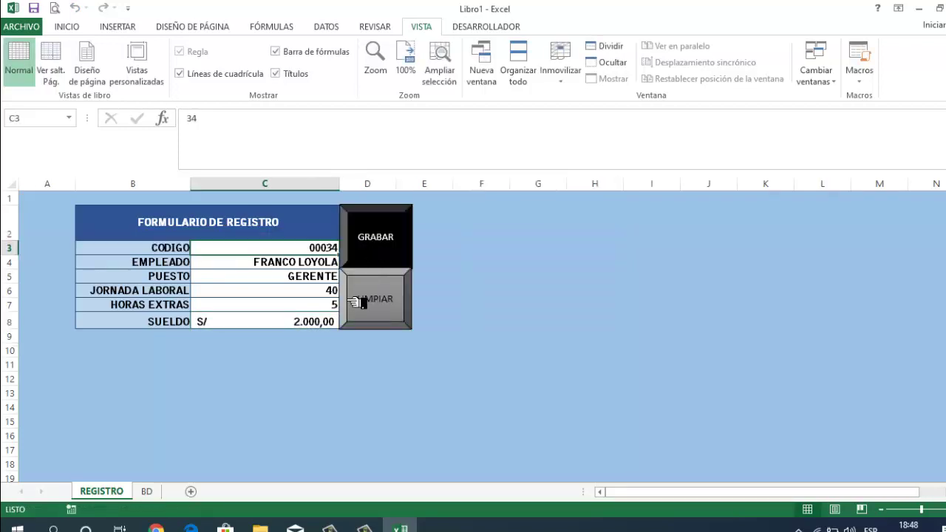
pyautogui.click(152, 497)
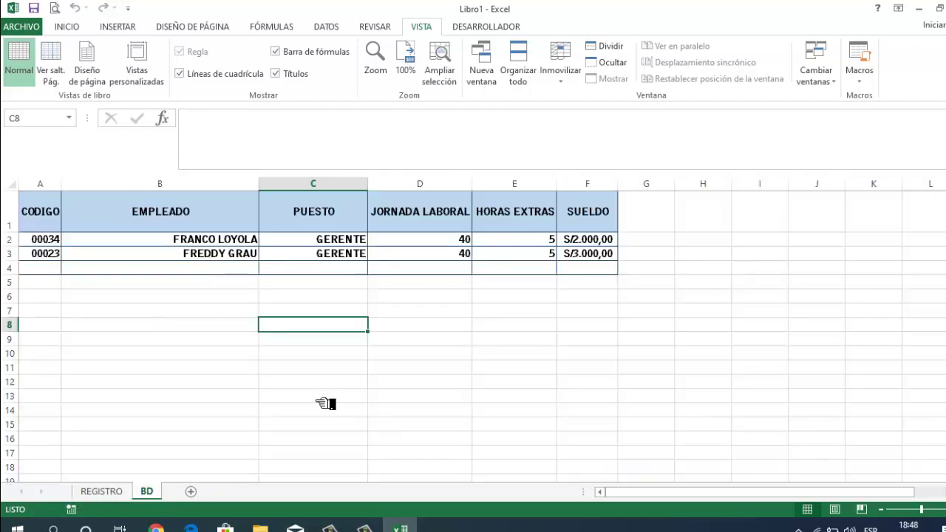
pyautogui.moveTo(35, 255); pyautogui.dragTo(614, 270)
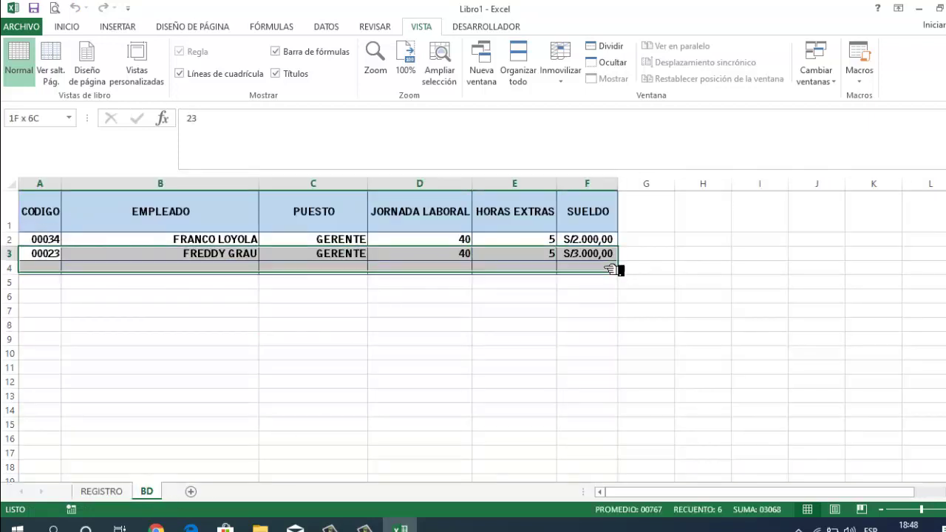
pyautogui.click(310, 311)
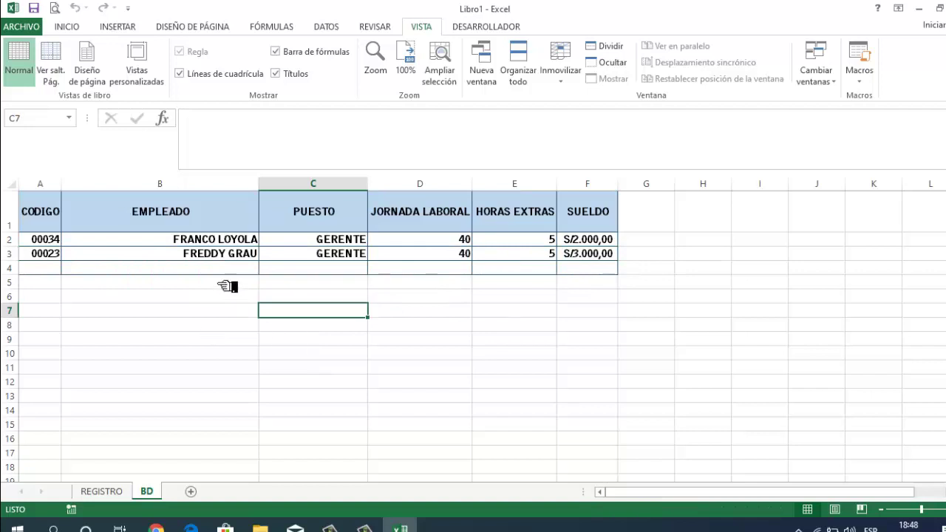
pyautogui.click(102, 492)
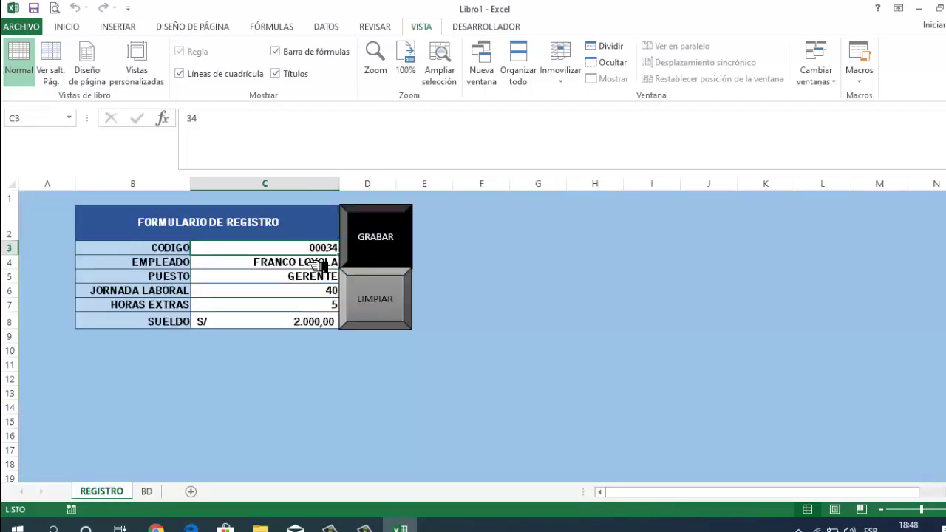
pyautogui.write('123')
pyautogui.press('Return')
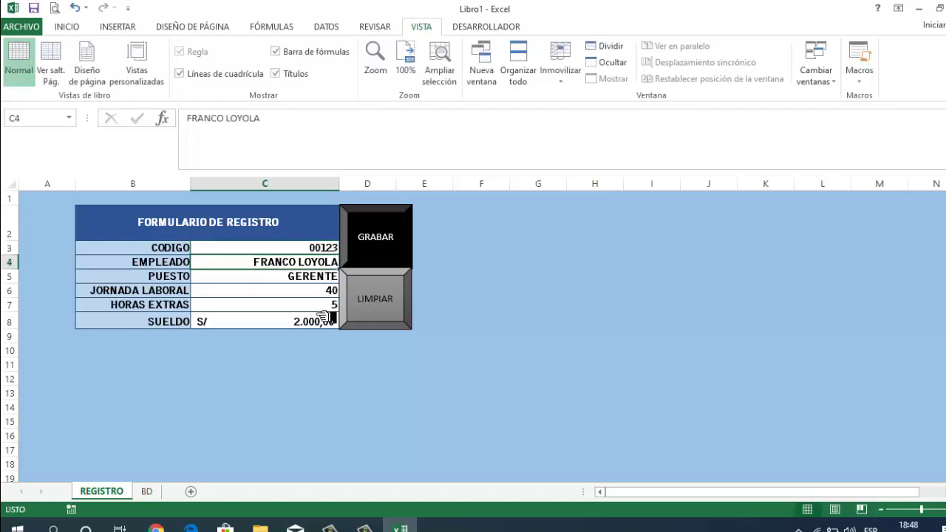
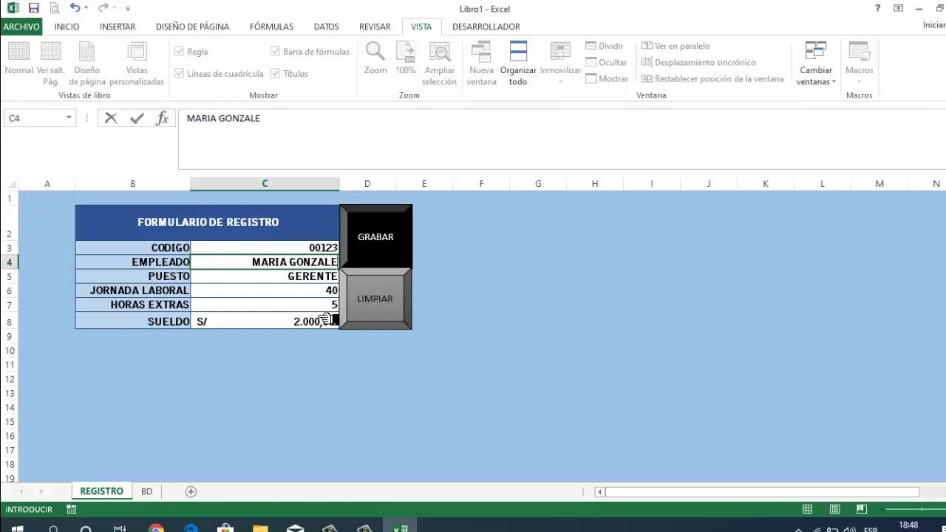
pyautogui.press('Return')
pyautogui.click(332, 379)
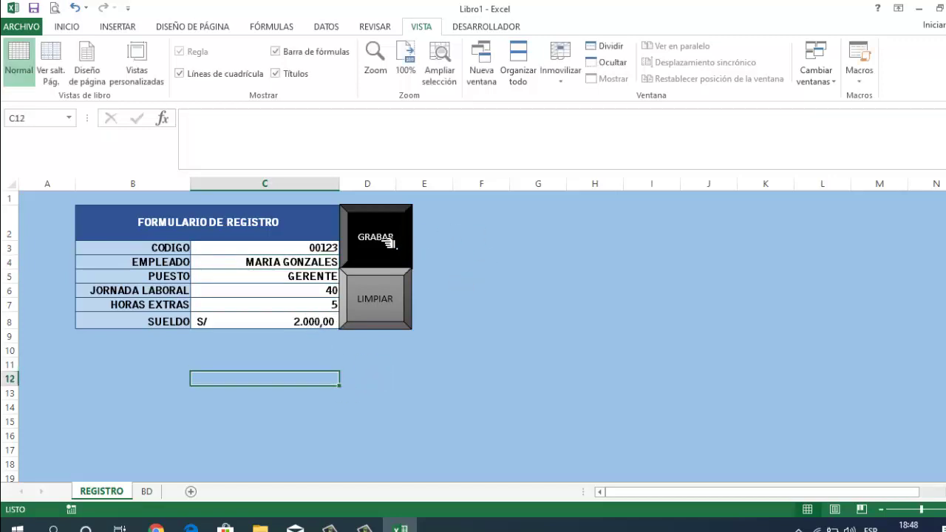
pyautogui.click(388, 240)
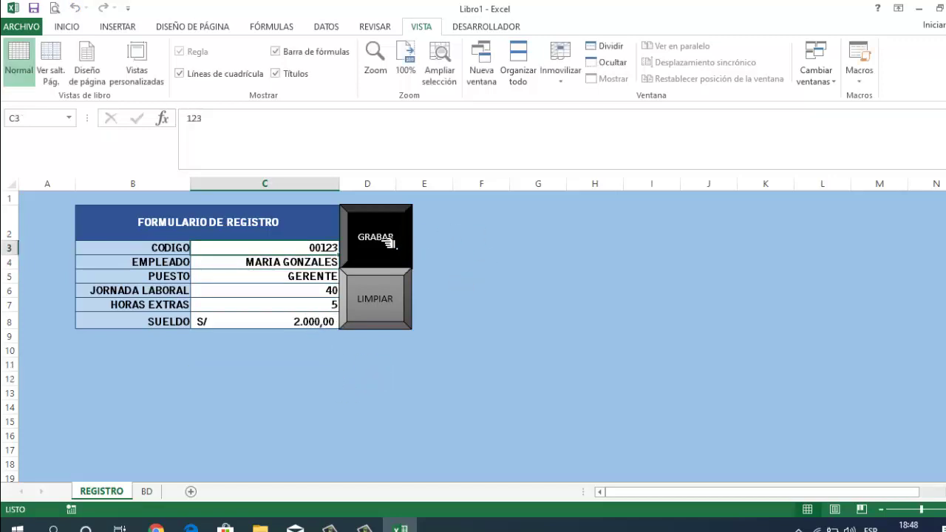
pyautogui.click(151, 492)
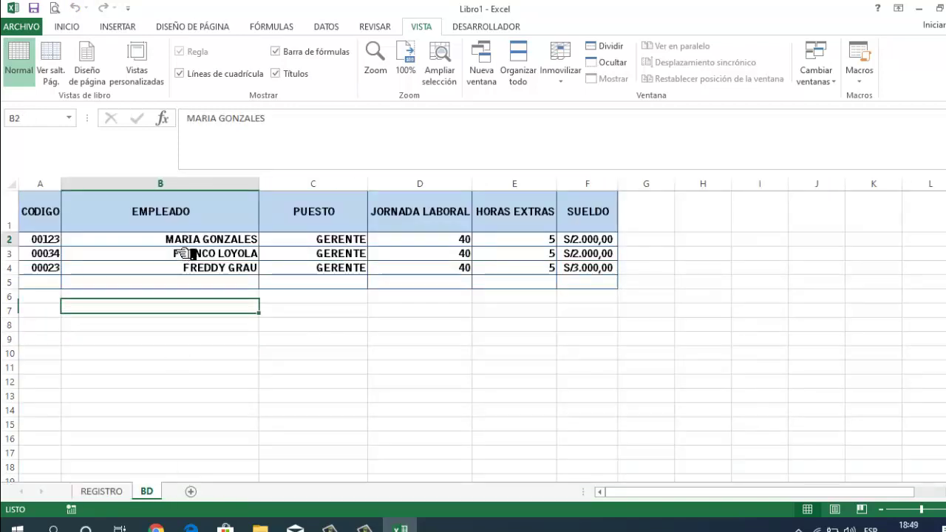
pyautogui.click(389, 376)
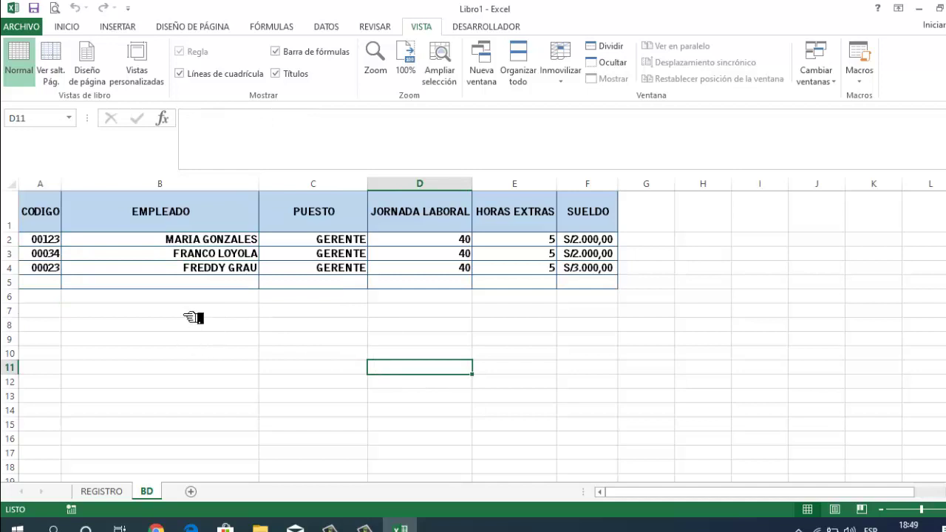
# Sort the selected BD records ascending by code, then return to REGISTRO.
pyautogui.moveTo(59, 240)
pyautogui.mouseDown()
pyautogui.moveTo(599, 466)
pyautogui.moveTo(599, 418)
pyautogui.moveTo(599, 448)
pyautogui.mouseUp()
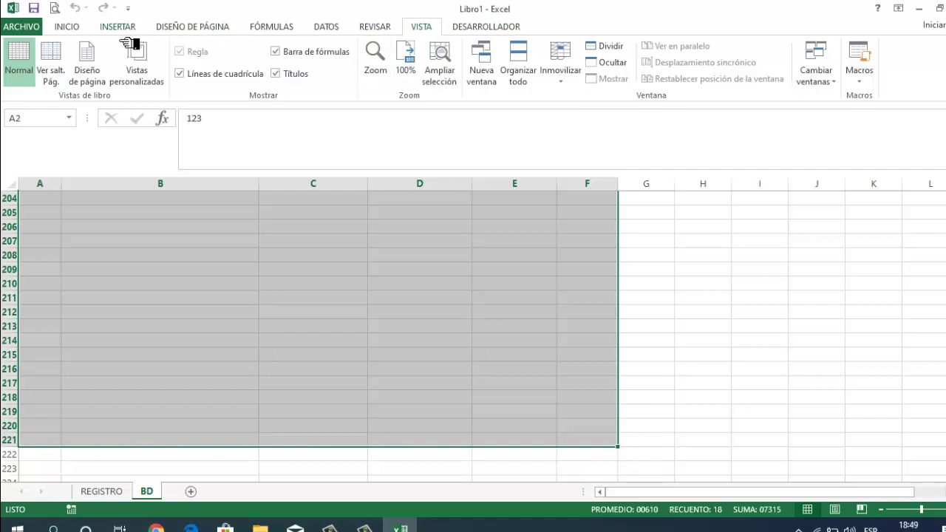
pyautogui.click(74, 32)
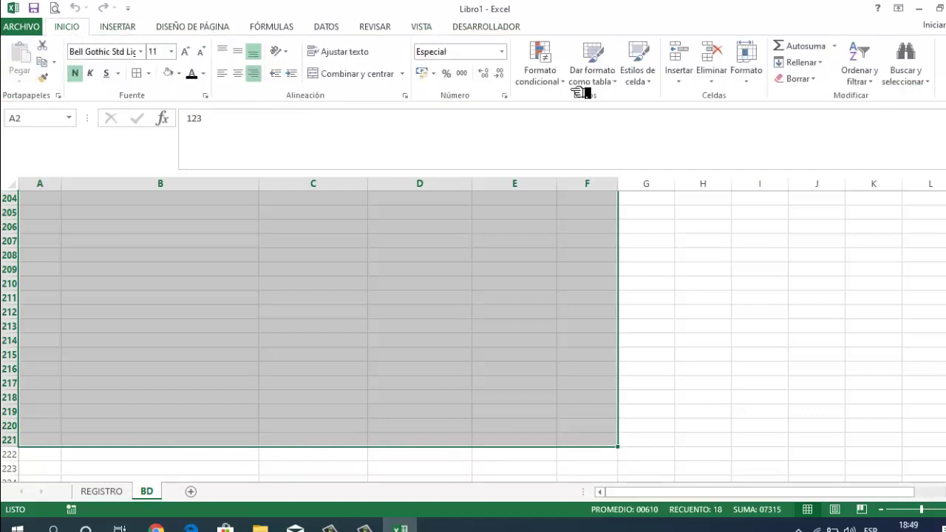
pyautogui.click(869, 85)
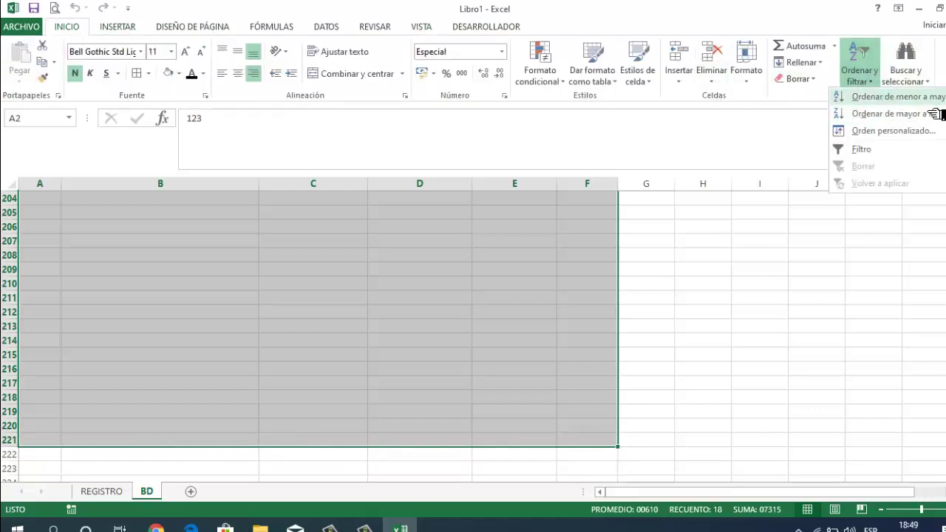
pyautogui.click(894, 97)
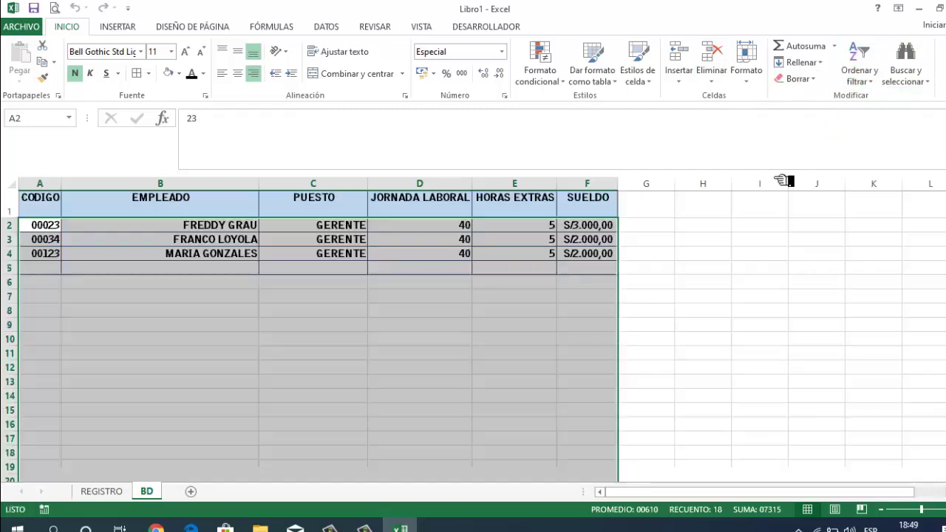
pyautogui.click(194, 355)
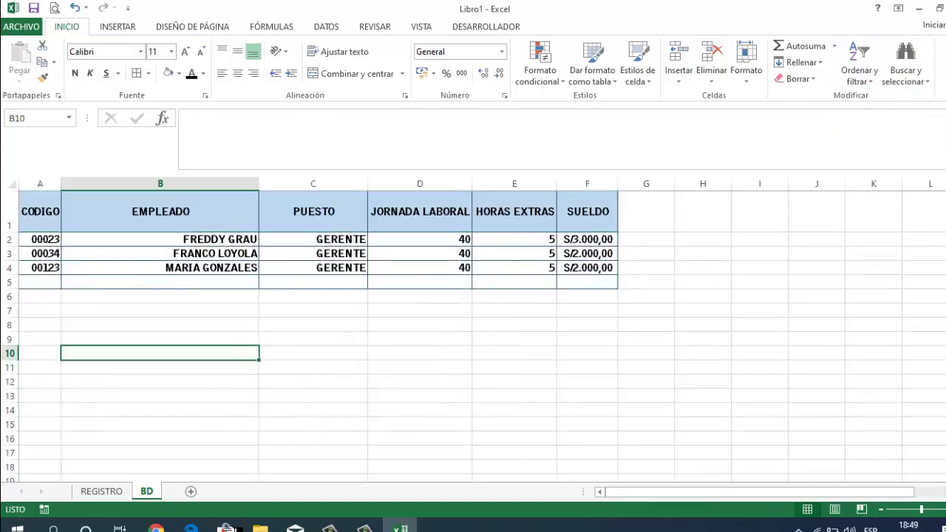
pyautogui.click(111, 492)
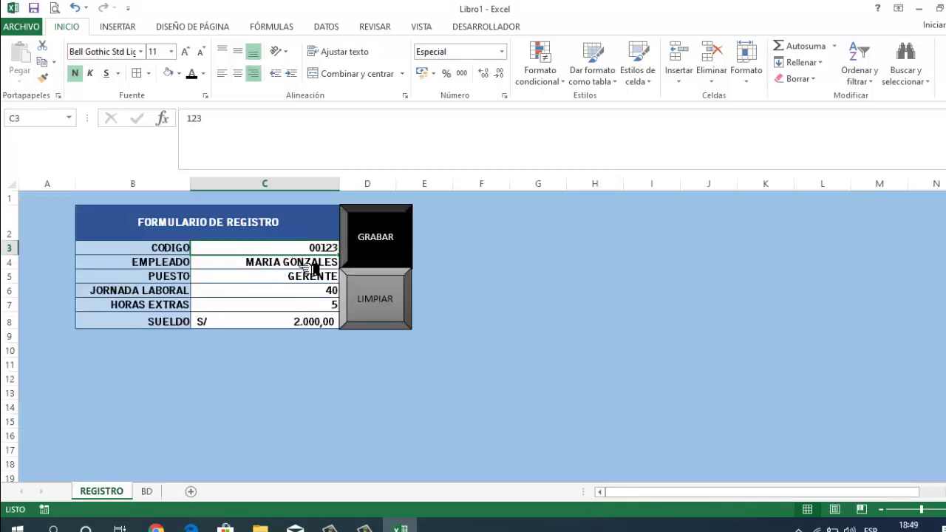
pyautogui.write('56')
pyautogui.press('Return')
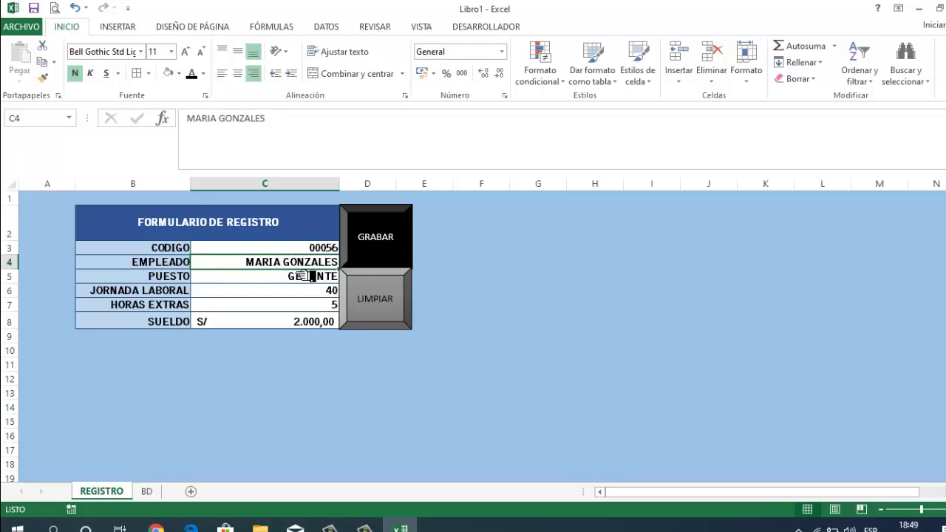
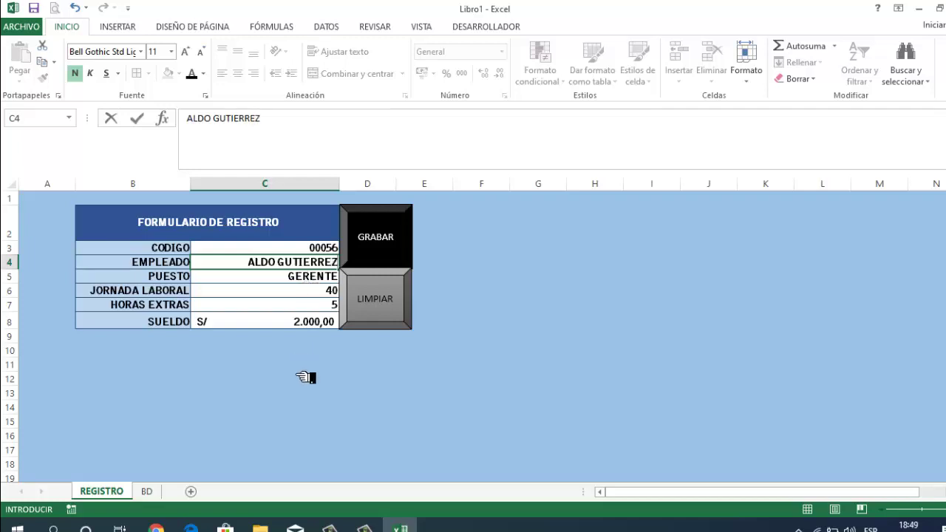
pyautogui.click(318, 329)
pyautogui.write('13000')
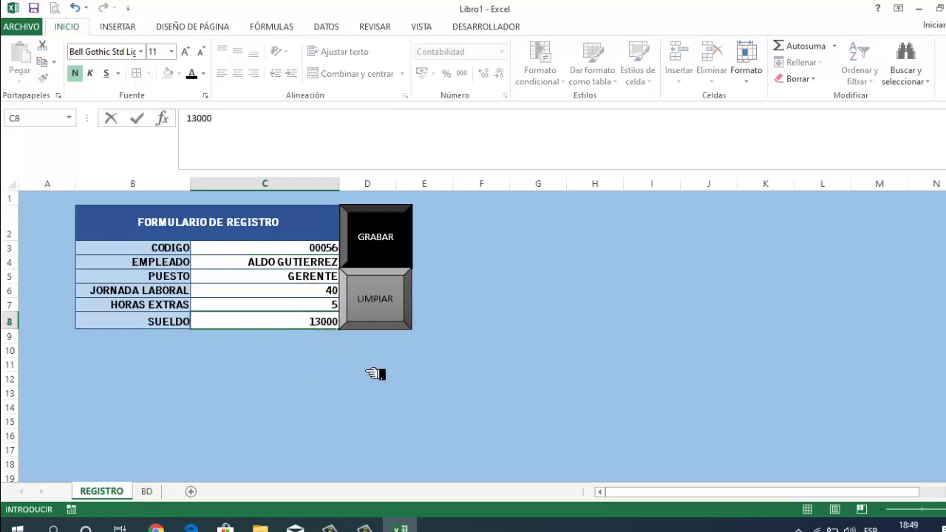
pyautogui.click(370, 365)
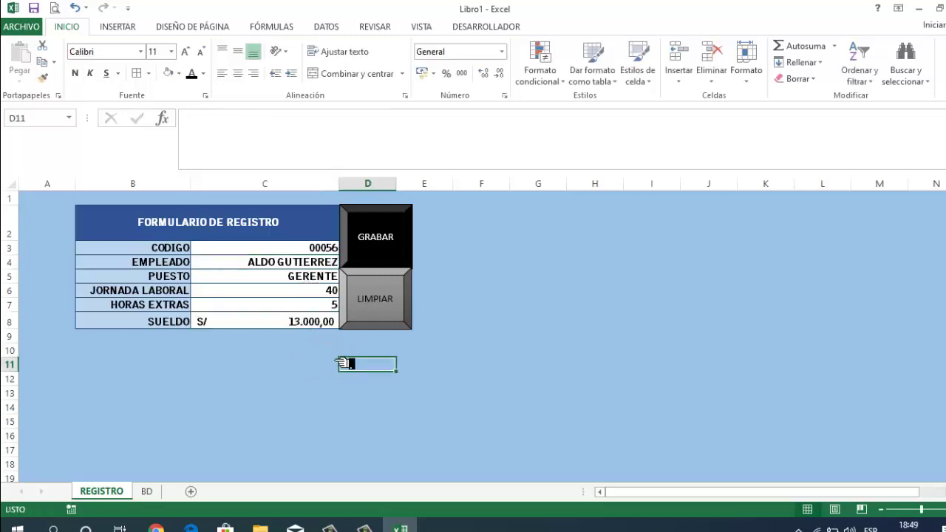
# Save the record to BD with GRABAR and auto-fit BD's salary column F.
pyautogui.click(380, 249)
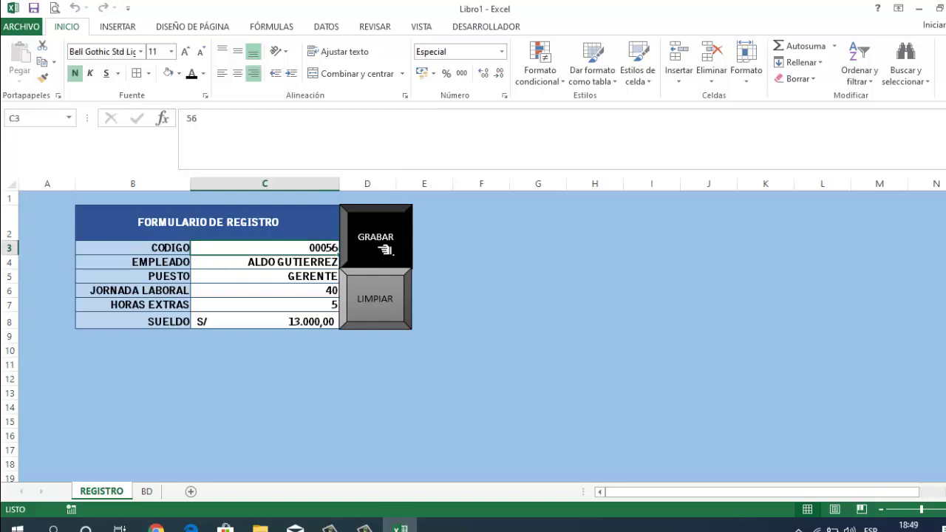
pyautogui.click(147, 492)
pyautogui.click(228, 368)
pyautogui.click(231, 240)
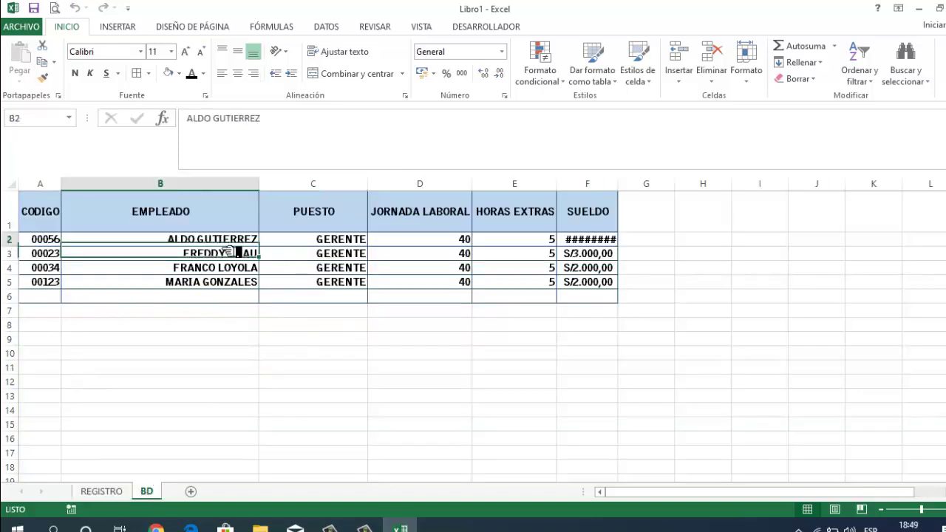
pyautogui.doubleClick(618, 184)
pyautogui.click(399, 360)
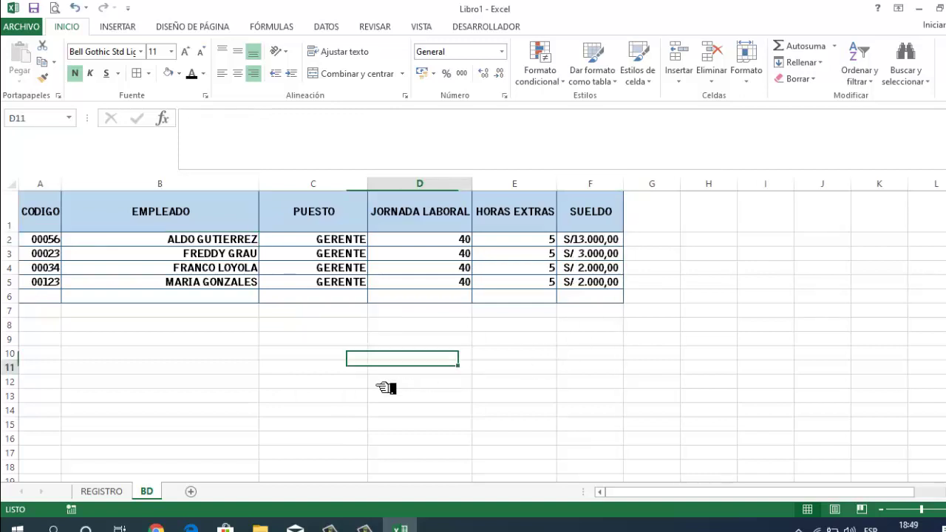
pyautogui.click(101, 493)
pyautogui.click(252, 393)
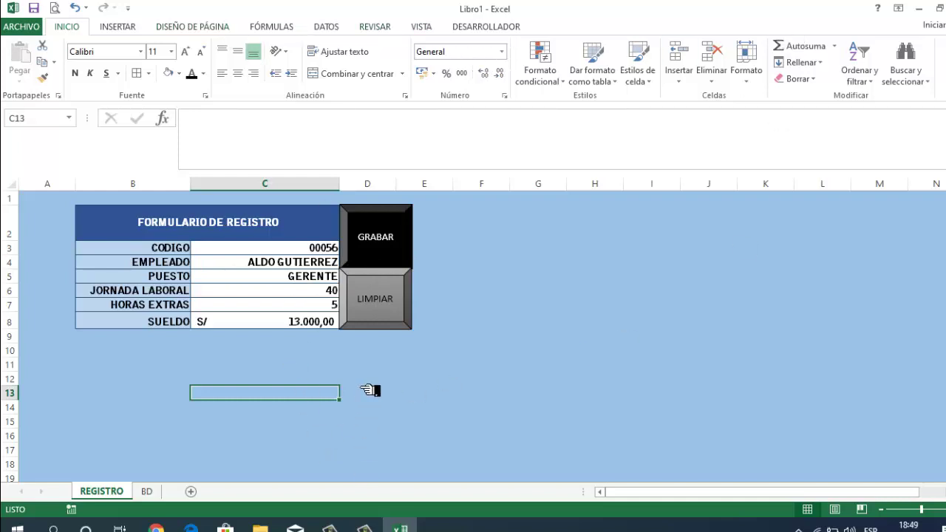
# Make the LIMPIAR shape's label bold.
pyautogui.keyDown('ctrl'); pyautogui.click(411, 327); pyautogui.keyUp('ctrl')
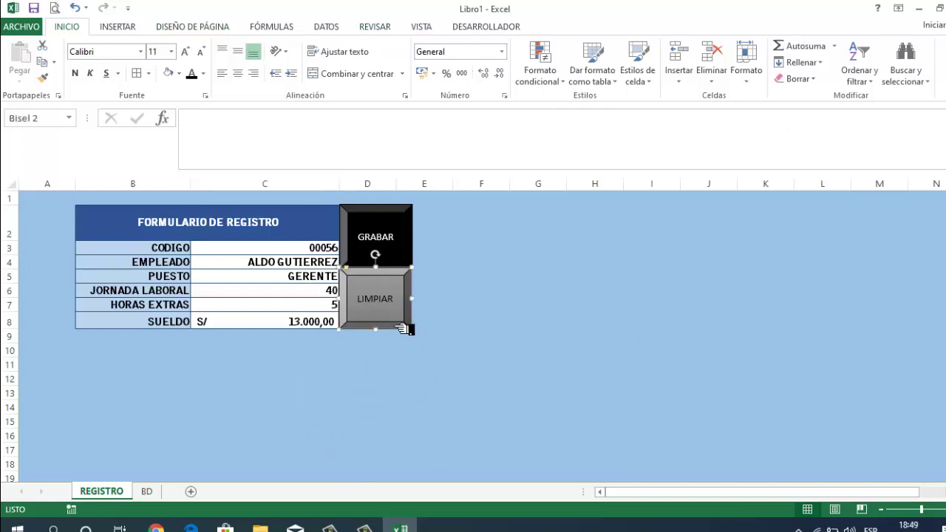
pyautogui.click(74, 73)
pyautogui.click(373, 383)
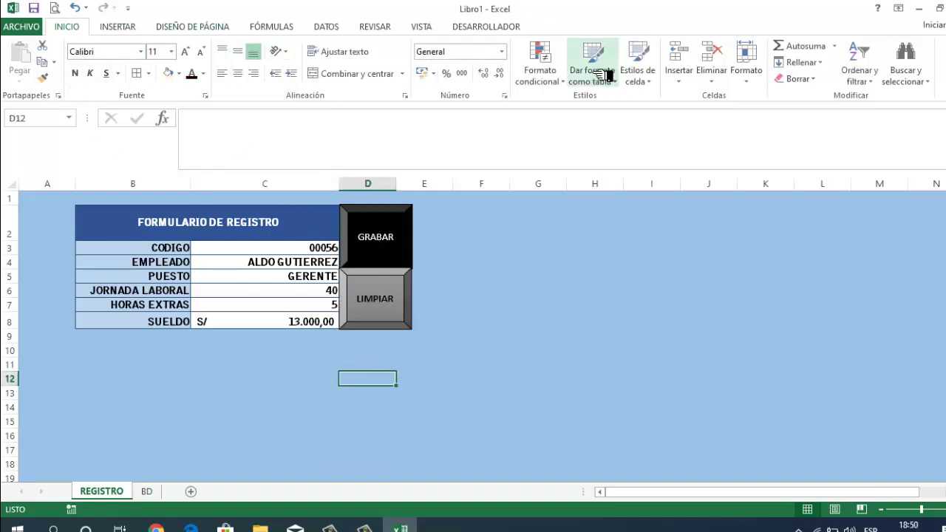
# Record a LIMPIAR macro that deletes the form inputs C3:C8.
pyautogui.click(423, 30)
pyautogui.click(859, 71)
pyautogui.click(893, 130)
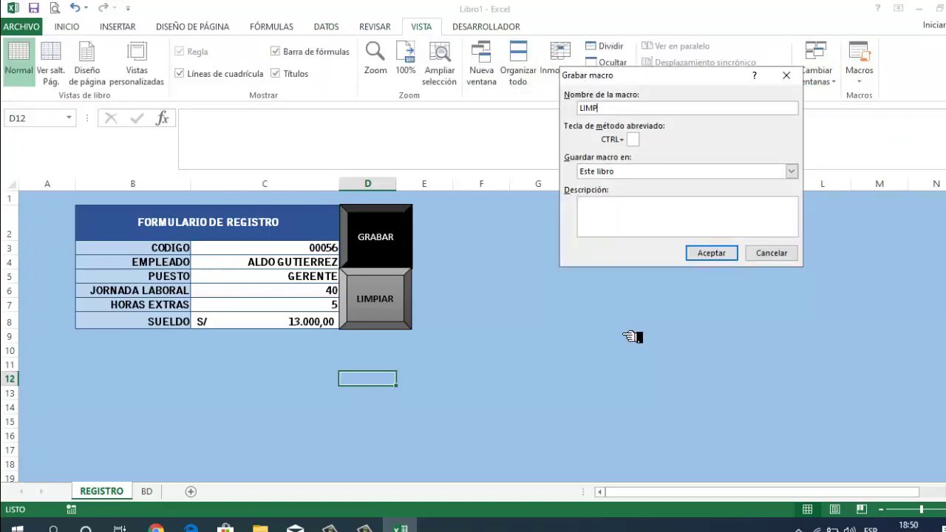
pyautogui.click(725, 255)
pyautogui.moveTo(320, 252); pyautogui.dragTo(315, 327)
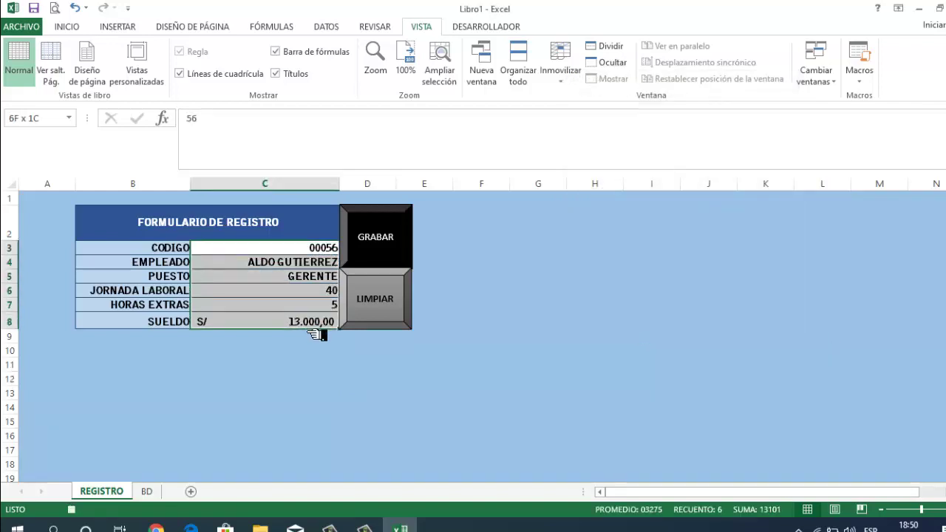
pyautogui.press('Delete')
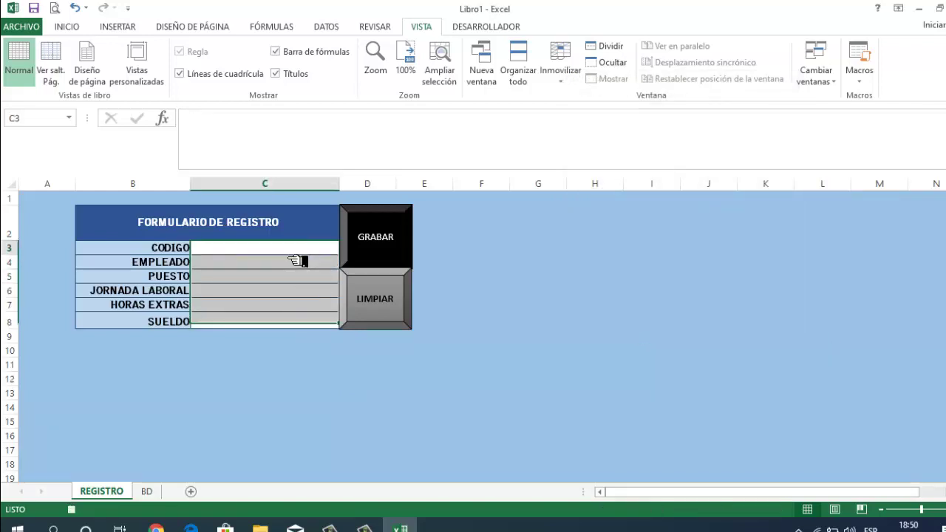
pyautogui.click(300, 254)
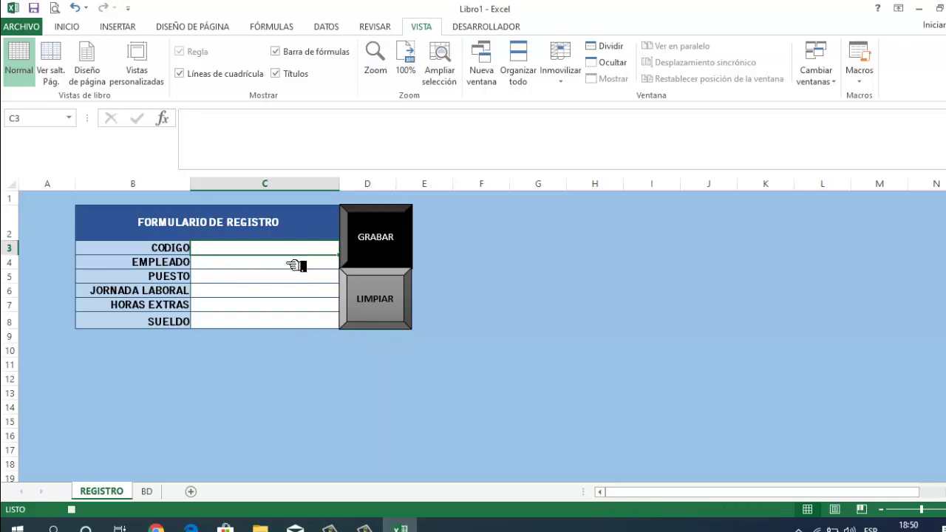
pyautogui.click(861, 81)
pyautogui.click(883, 115)
# Assign the LIMPIAR macro to the LIMPIAR shape.
pyautogui.rightClick(381, 320)
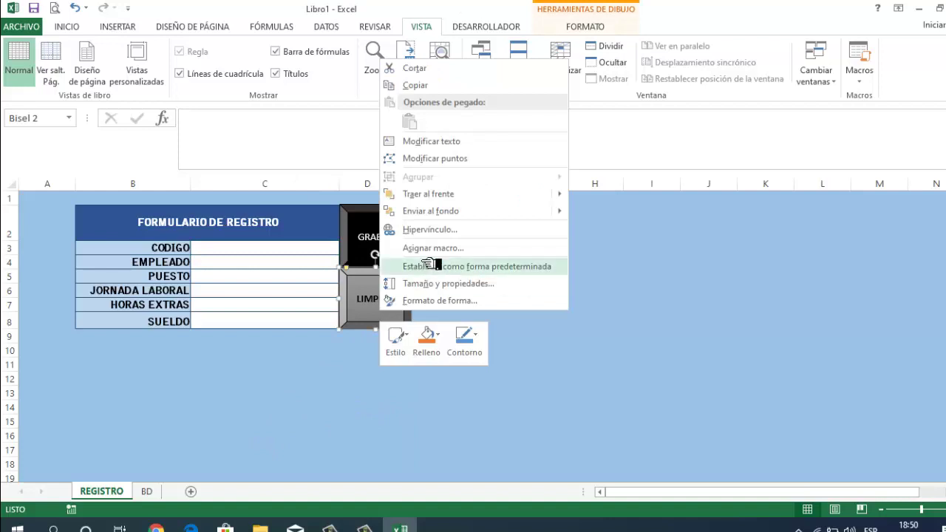
pyautogui.click(447, 251)
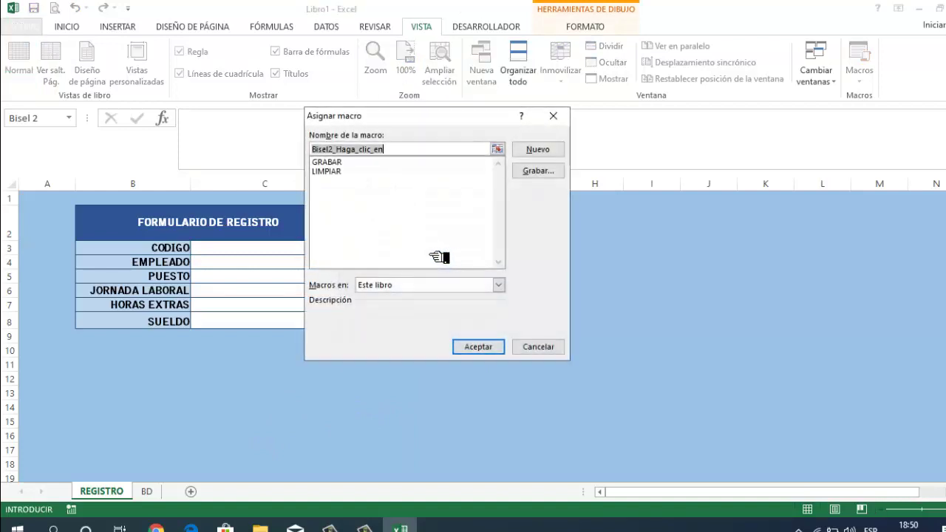
pyautogui.click(329, 171)
pyautogui.click(482, 352)
pyautogui.click(351, 395)
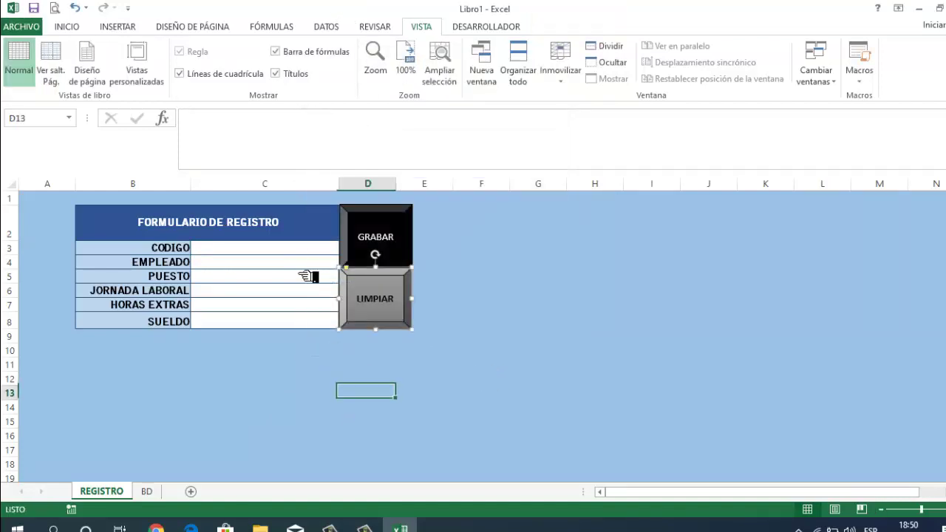
pyautogui.click(290, 255)
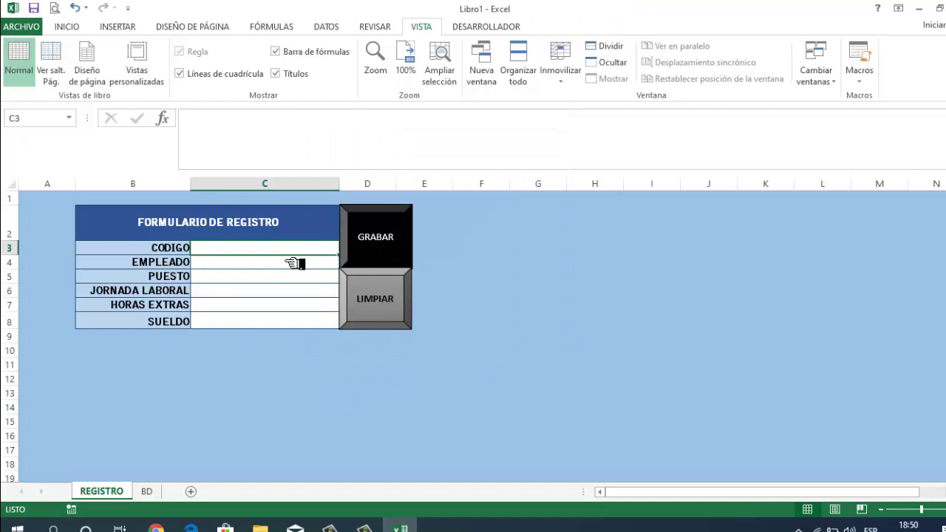
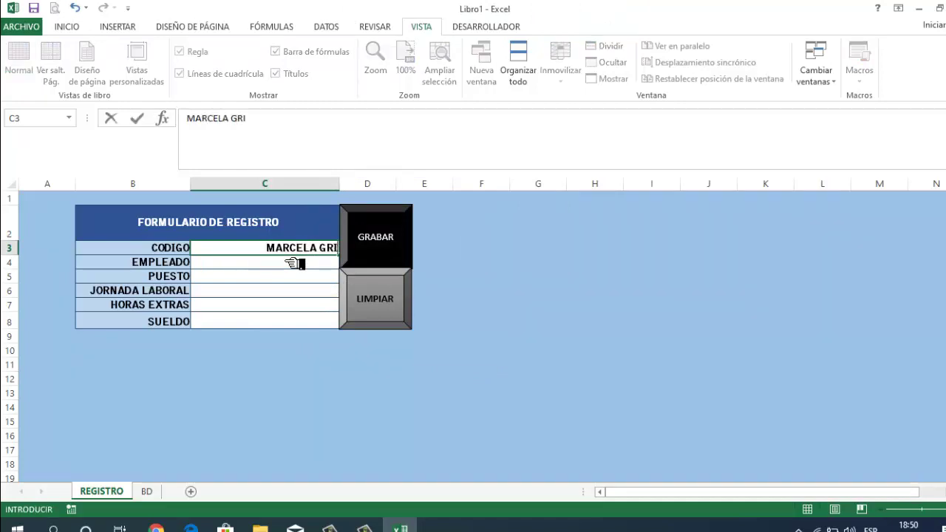
pyautogui.press('Return')
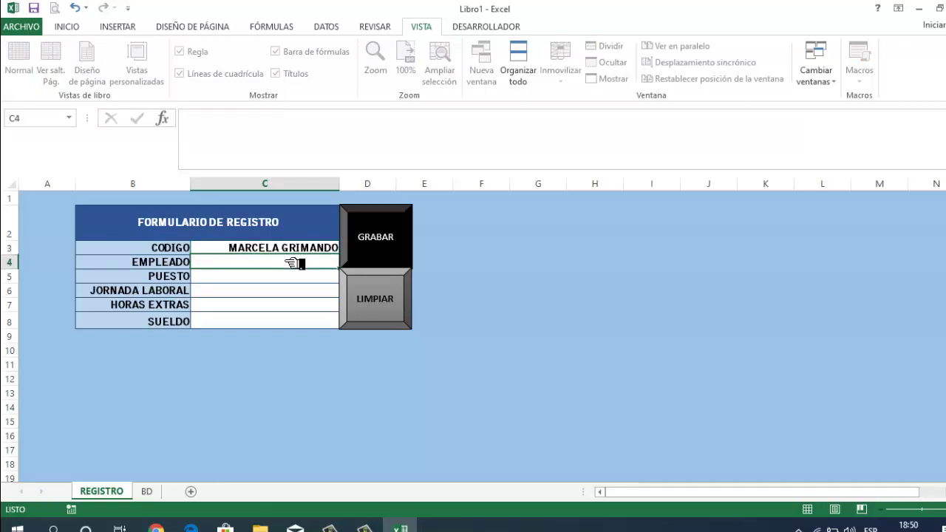
pyautogui.write('ADMIN')
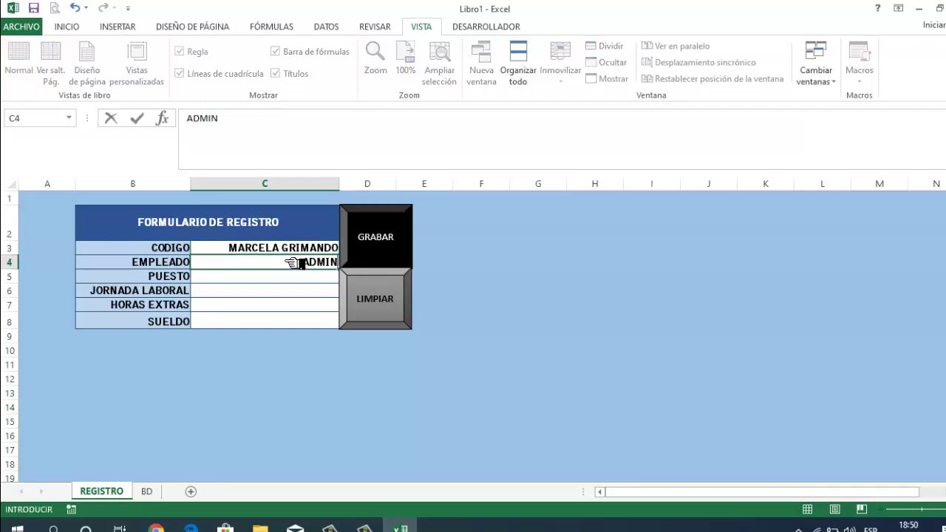
pyautogui.write('ISTRADORA')
pyautogui.press('Return')
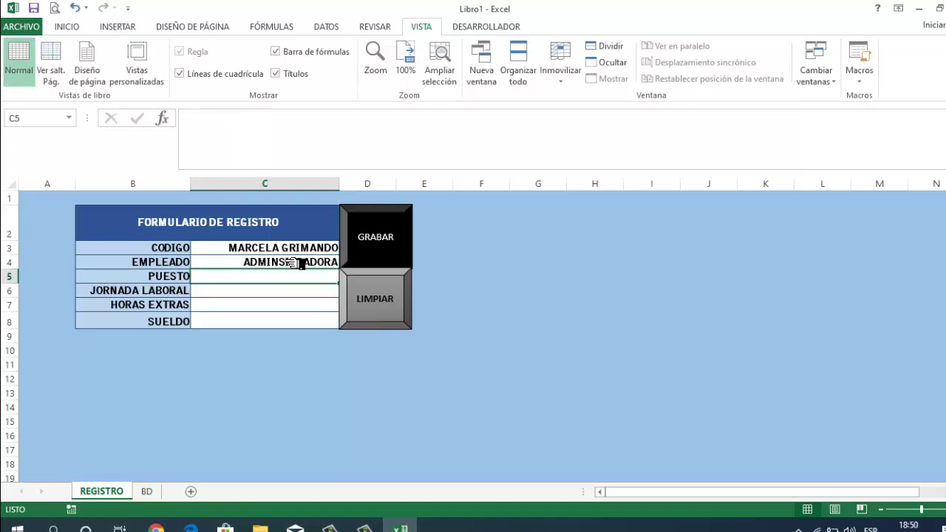
pyautogui.press('Up')
pyautogui.press('Up')
pyautogui.hotkey('ctrl', 'c')
pyautogui.press('Down')
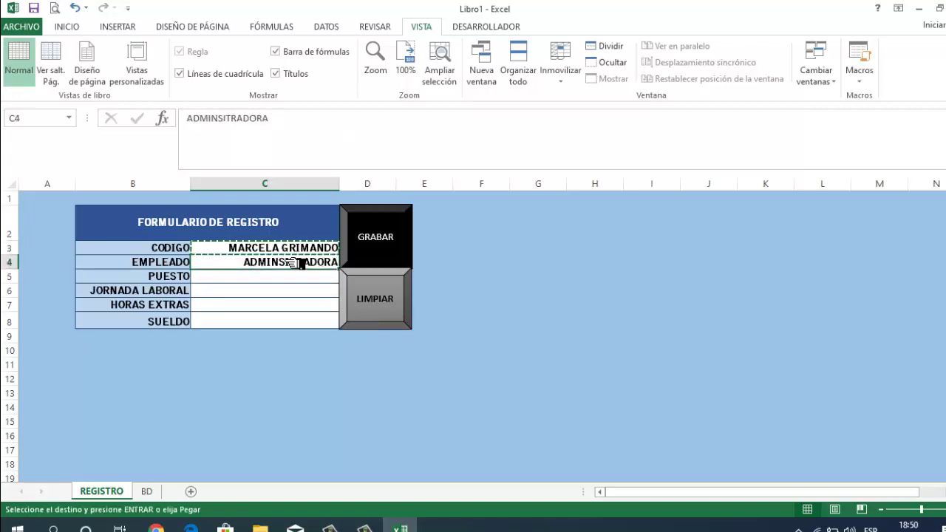
pyautogui.hotkey('ctrl', 'v')
pyautogui.press('Down')
pyautogui.write('ADM')
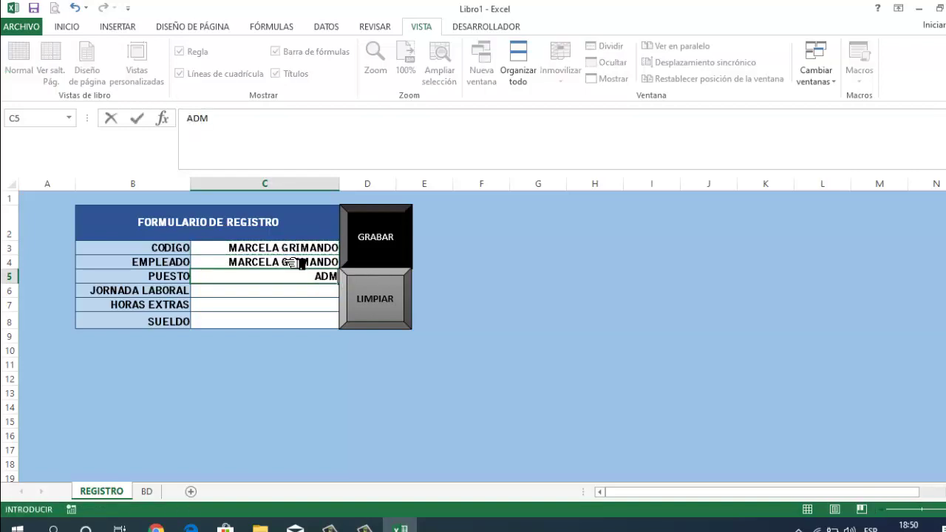
pyautogui.write('INSITRADOR')
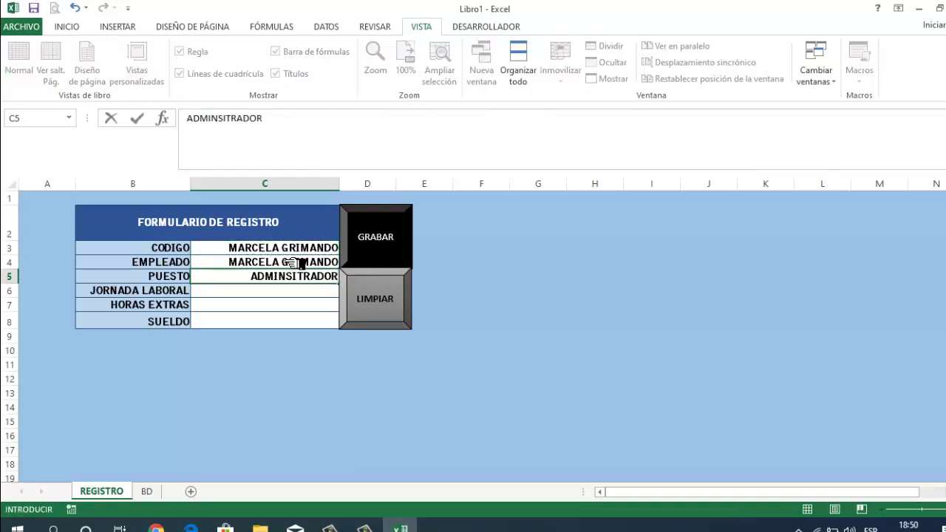
pyautogui.write('A')
pyautogui.hotkey('ctrl', 'Return')
# Enter code 00678, 40 hours, 5 overtime hours and salary S/ 2.500,00.
pyautogui.press('Up')
pyautogui.press('Up')
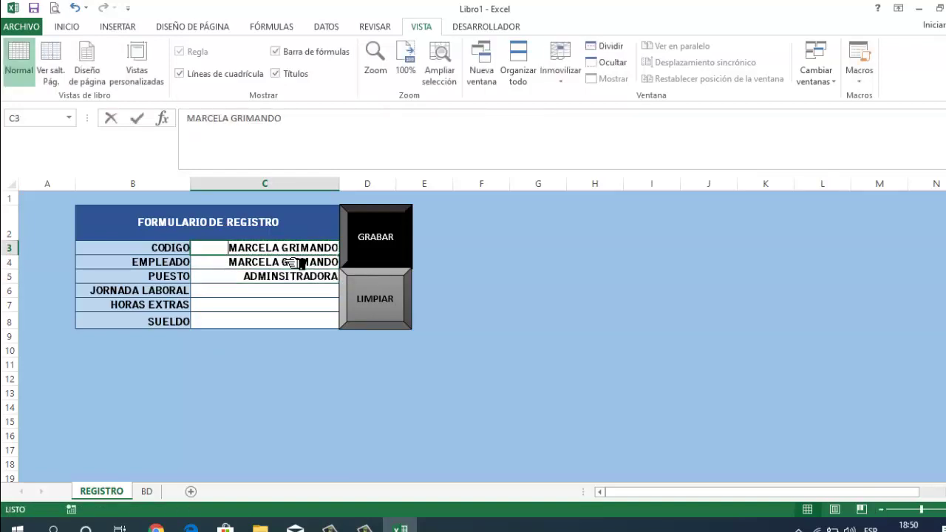
pyautogui.write('678')
pyautogui.press('Down')
pyautogui.press('Down')
pyautogui.press('Down')
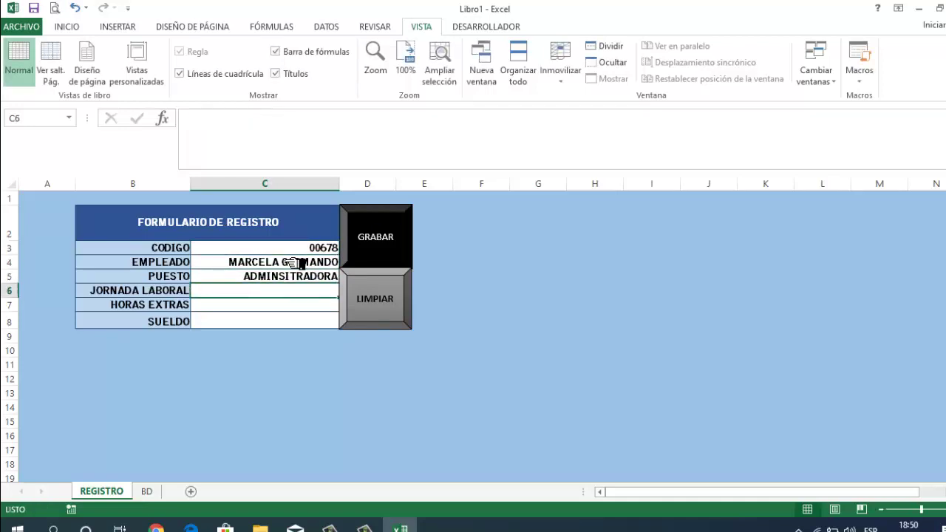
pyautogui.write('40')
pyautogui.press('Return')
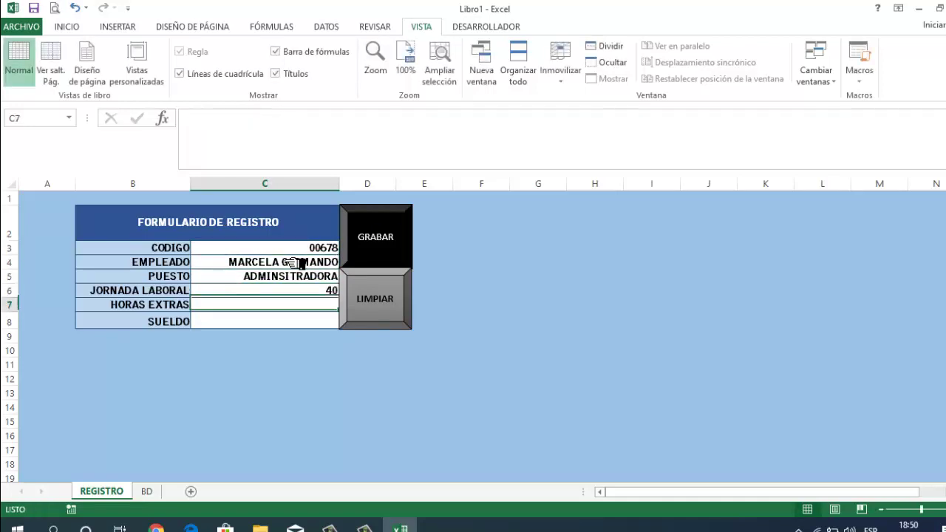
pyautogui.write('5')
pyautogui.press('Return')
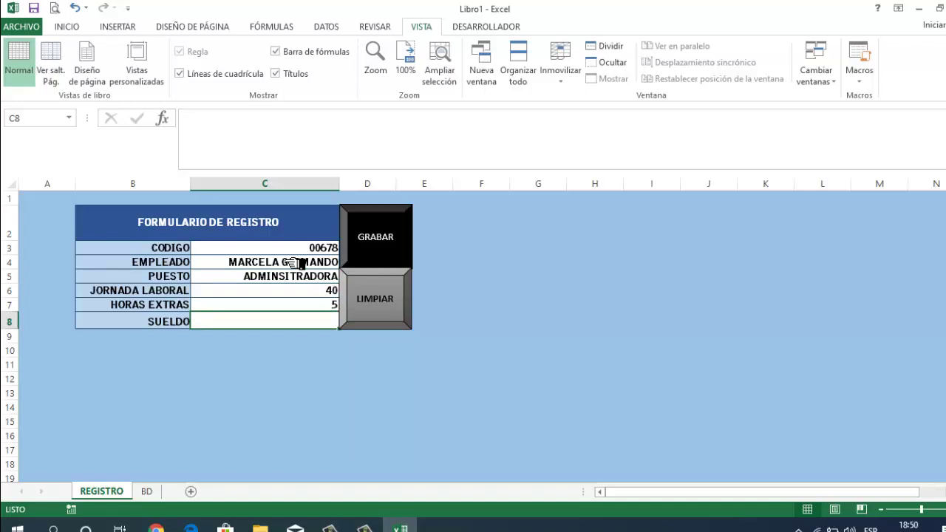
pyautogui.write('2500')
pyautogui.press('Return')
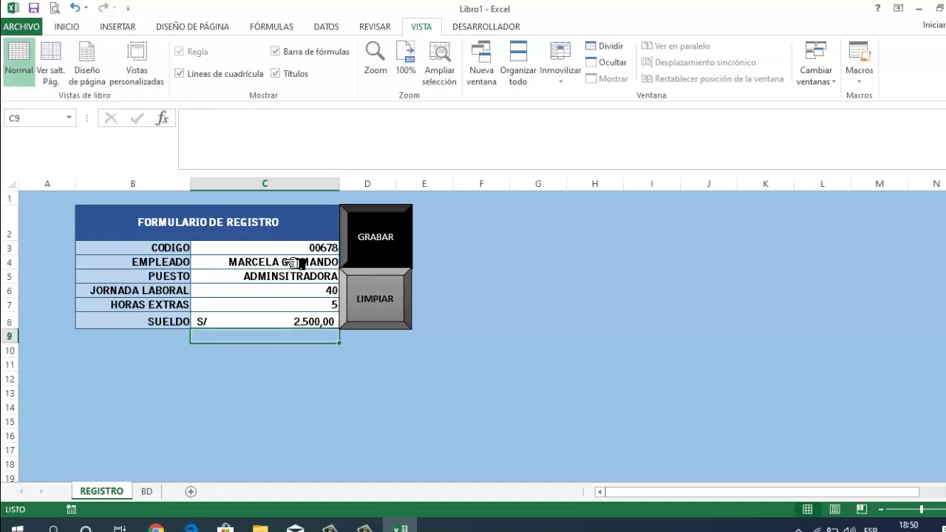
pyautogui.click(381, 255)
pyautogui.click(147, 492)
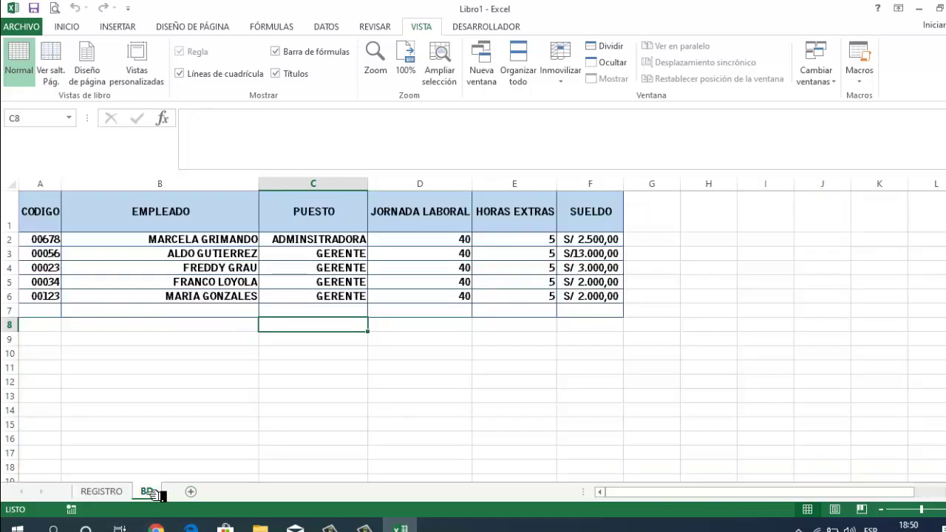
pyautogui.moveTo(166, 242); pyautogui.dragTo(623, 245)
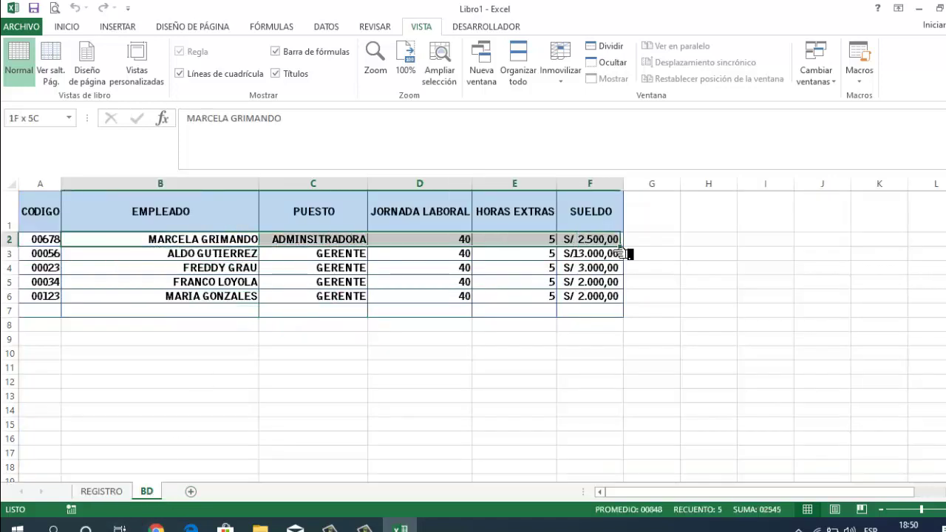
# Clear the REGISTRO form with LIMPIAR and end on the BD sheet.
pyautogui.click(101, 491)
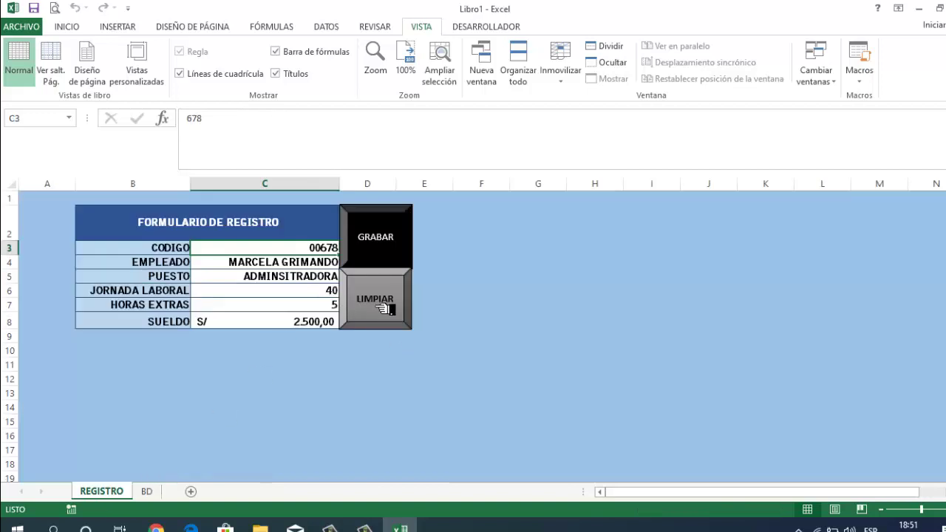
pyautogui.click(389, 315)
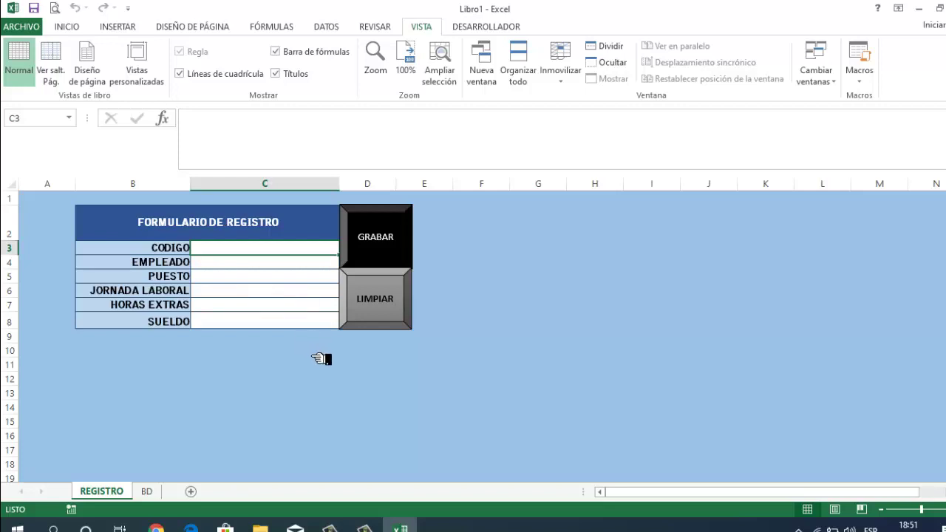
pyautogui.click(262, 393)
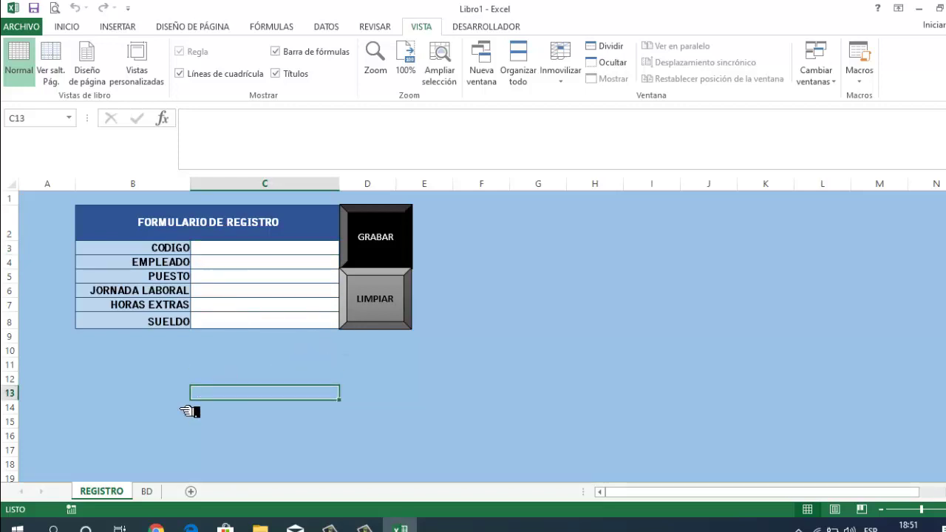
pyautogui.click(148, 492)
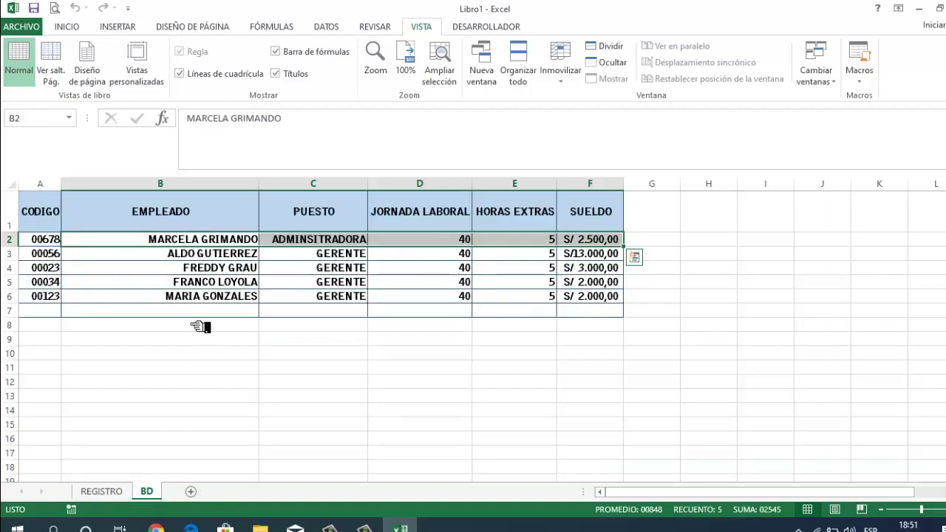
pyautogui.click(284, 353)
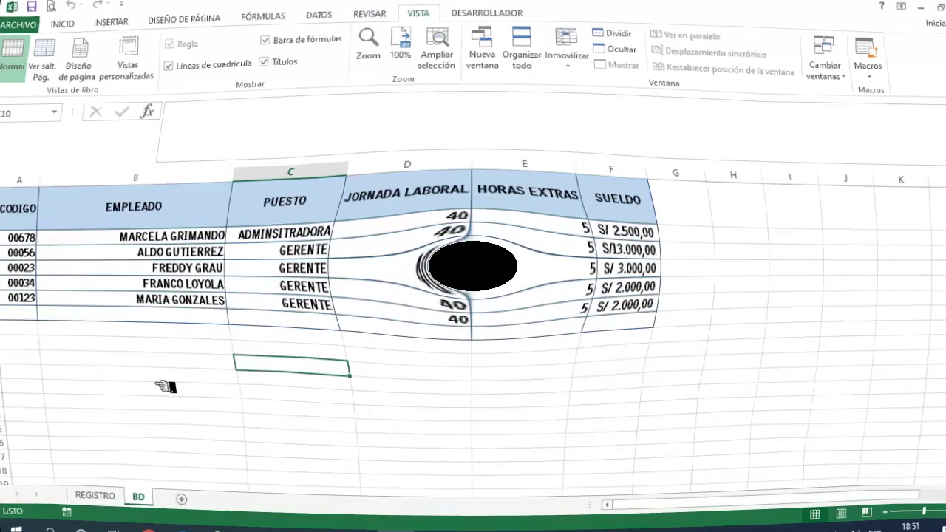